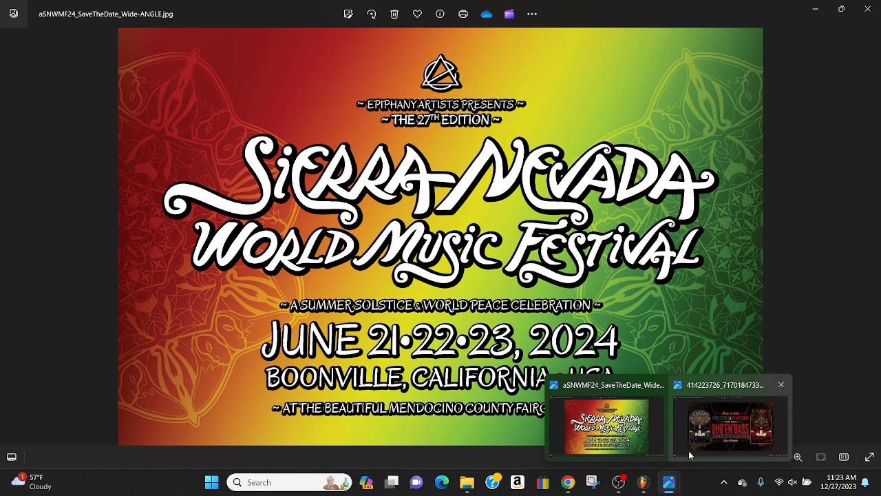
View the Dub'En'Bass event image and switch to the DubItOrDumpIt_001.flp project in FL Studio
{"action": "left_click", "coordinate": [707, 430]}
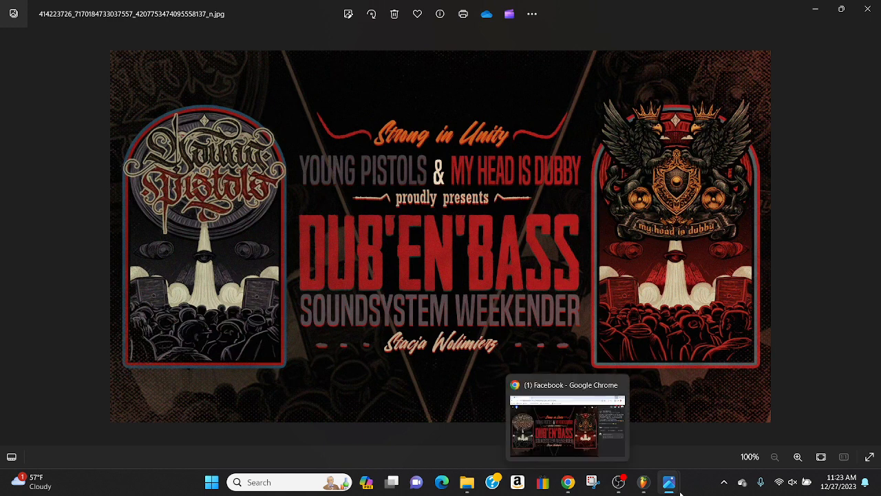
{"action": "mouse_move", "coordinate": [634, 485]}
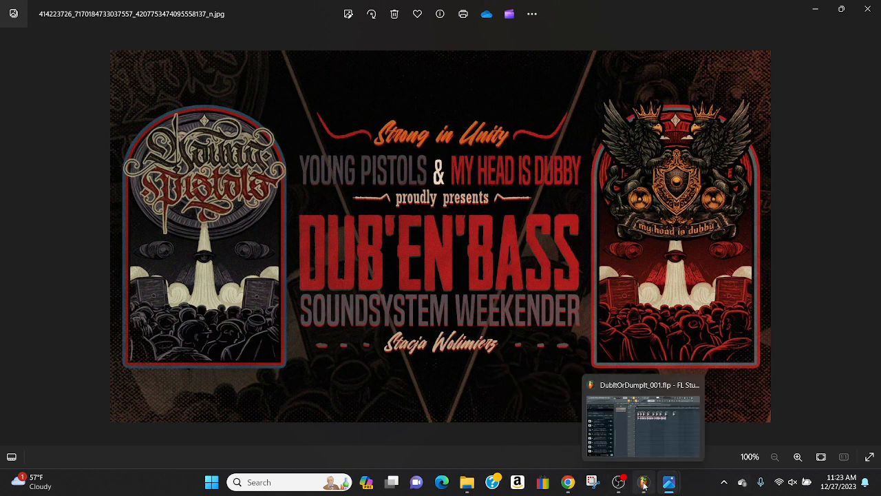
{"action": "left_click", "coordinate": [644, 486]}
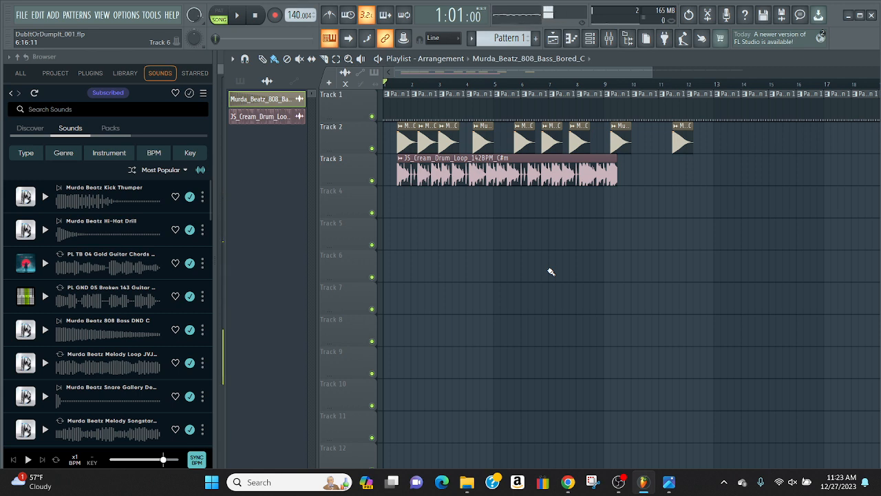
Play the arrangement from the beginning to about bar 5 while raising the system volume, and pause it
{"action": "left_click", "coordinate": [238, 17]}
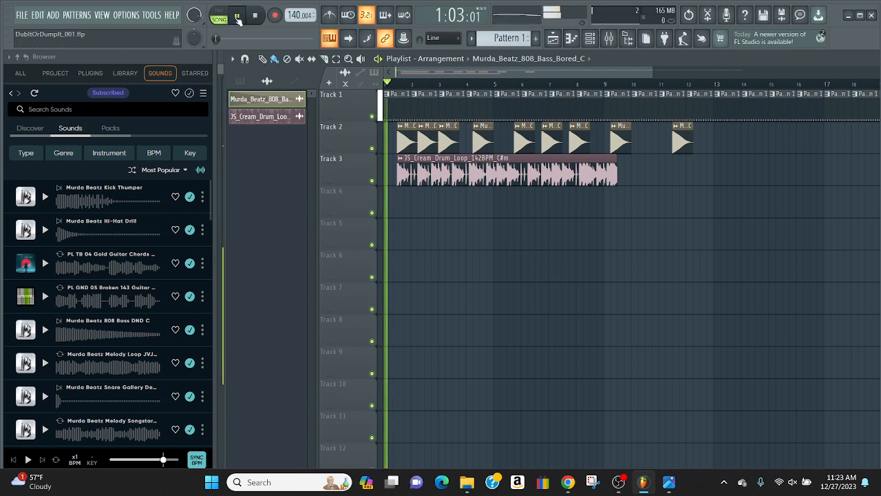
{"action": "key", "text": "XF86AudioRaiseVolume"}
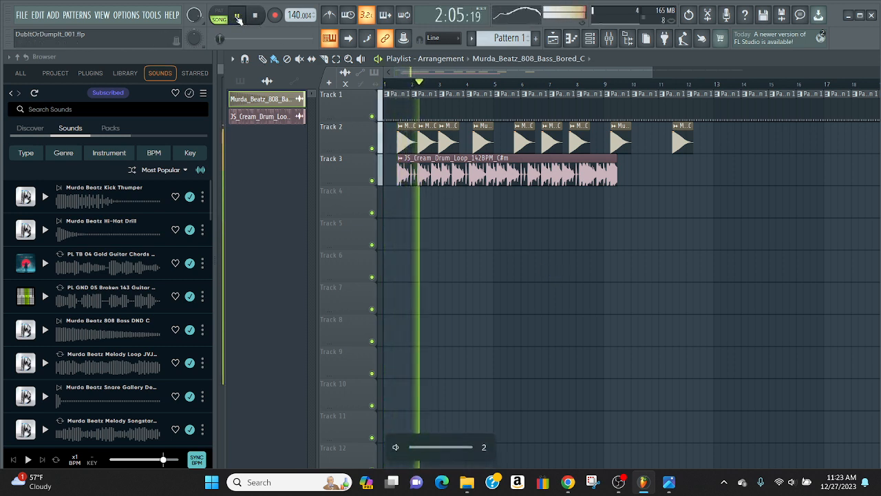
{"action": "key", "text": "XF86AudioRaiseVolume"}
{"action": "key", "text": "XF86AudioRaiseVolume"}
{"action": "key", "text": "XF86AudioRaiseVolume"}
{"action": "key", "text": "XF86AudioRaiseVolume"}
{"action": "key", "text": "XF86AudioRaiseVolume"}
{"action": "key", "text": "XF86AudioRaiseVolume"}
{"action": "key", "text": "XF86AudioRaiseVolume"}
{"action": "key", "text": "XF86AudioRaiseVolume"}
{"action": "key", "text": "XF86AudioRaiseVolume"}
{"action": "key", "text": "XF86AudioRaiseVolume"}
{"action": "key", "text": "XF86AudioRaiseVolume"}
{"action": "key", "text": "XF86AudioRaiseVolume"}
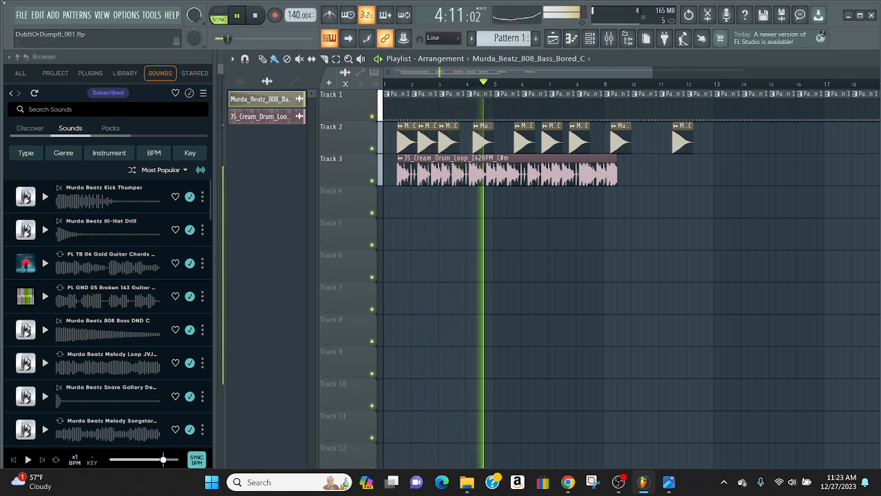
{"action": "key", "text": "space"}
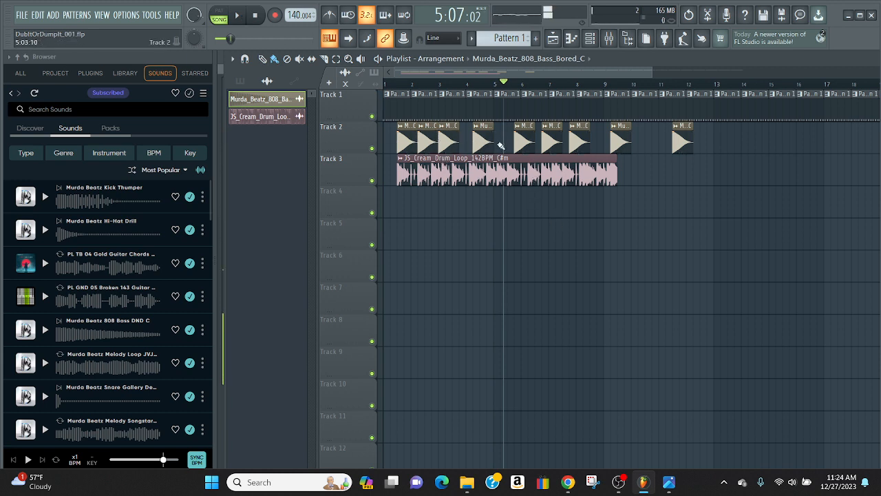
Reposition the 808 bass clips on Track 2 into three back-to-back groups of three, with the last clip at 8:09:00, and reset the playhead
{"action": "mouse_move", "coordinate": [521, 139]}
{"action": "left_mouse_down"}
{"action": "mouse_move", "coordinate": [509, 142]}
{"action": "mouse_move", "coordinate": [534, 141]}
{"action": "mouse_move", "coordinate": [521, 141]}
{"action": "left_mouse_up"}
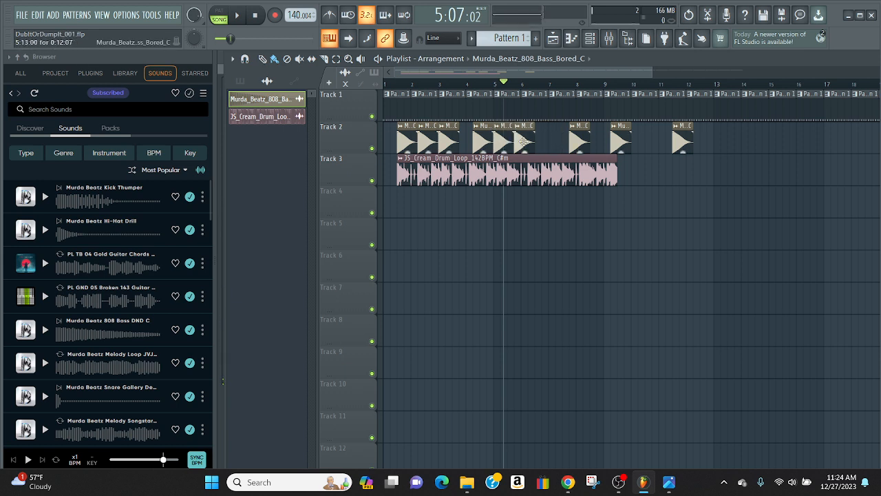
{"action": "mouse_move", "coordinate": [576, 142]}
{"action": "left_mouse_down"}
{"action": "mouse_move", "coordinate": [556, 142]}
{"action": "mouse_move", "coordinate": [590, 145]}
{"action": "mouse_move", "coordinate": [567, 146]}
{"action": "left_mouse_up"}
{"action": "left_click_drag", "start_coordinate": [678, 142], "coordinate": [597, 142]}
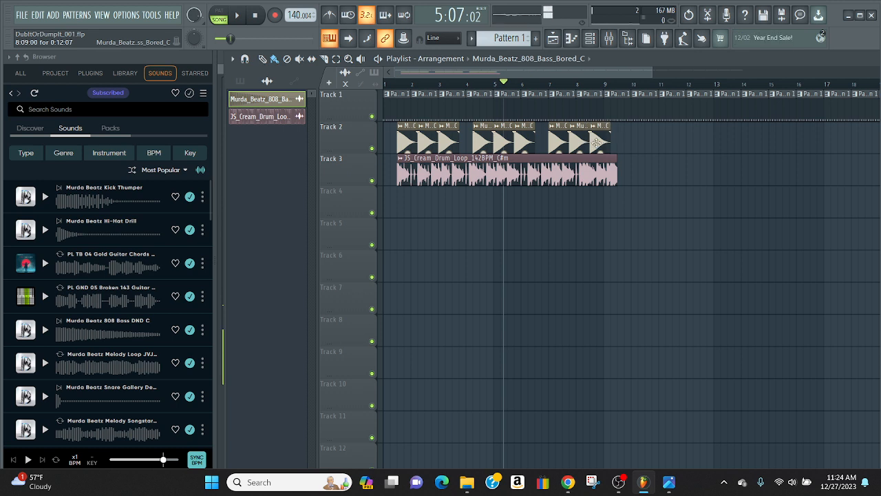
{"action": "left_click", "coordinate": [254, 15]}
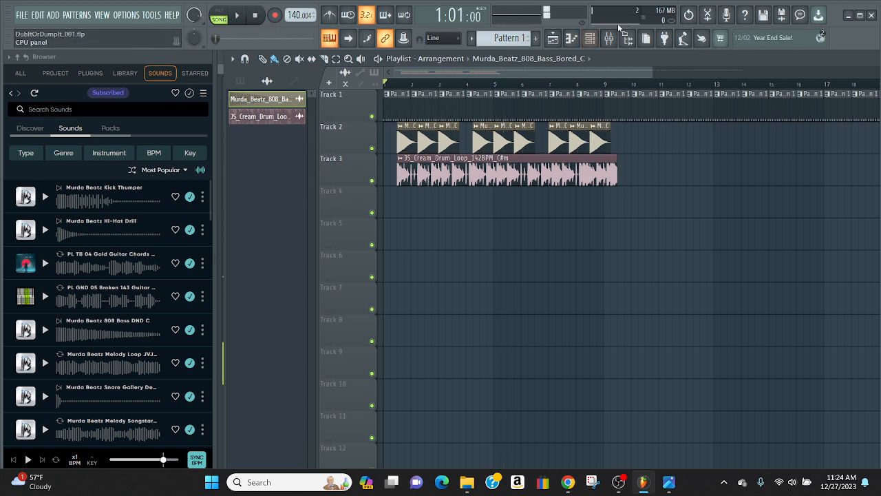
Show Pattern 1's drum channels in the channel rack and inspect the 808 Snare channel settings
{"action": "left_click", "coordinate": [592, 39]}
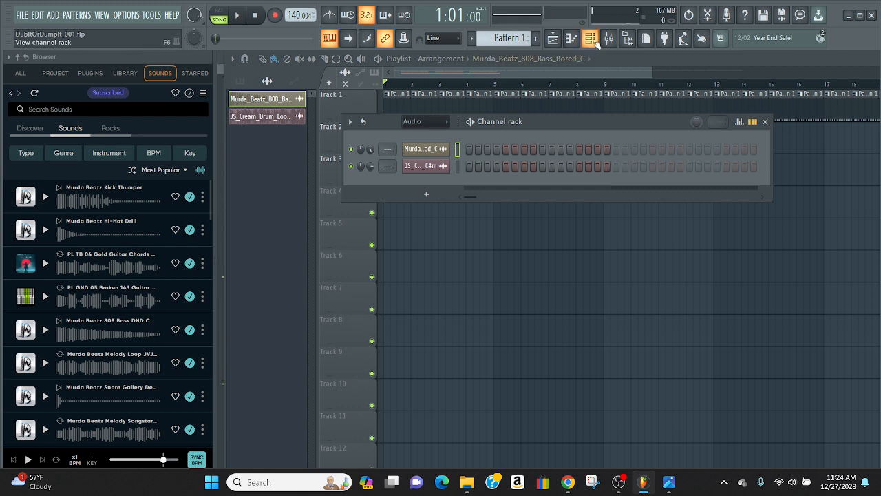
{"action": "left_click", "coordinate": [592, 38]}
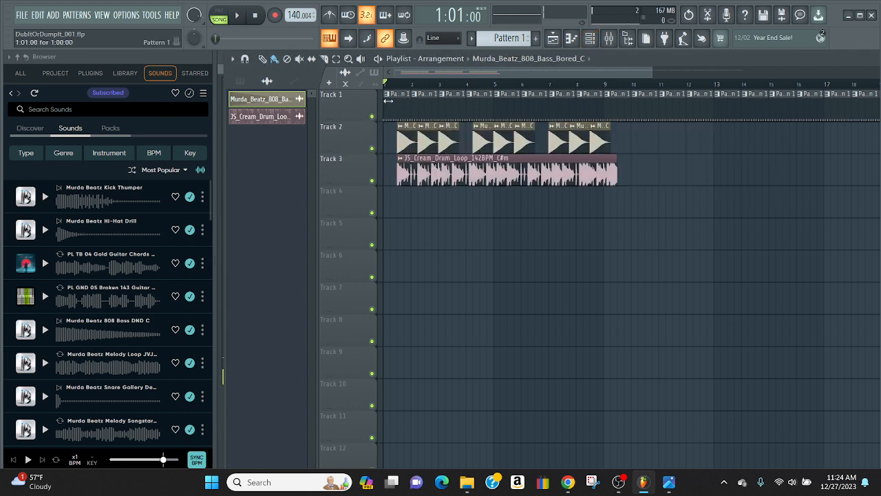
{"action": "left_click", "coordinate": [590, 43]}
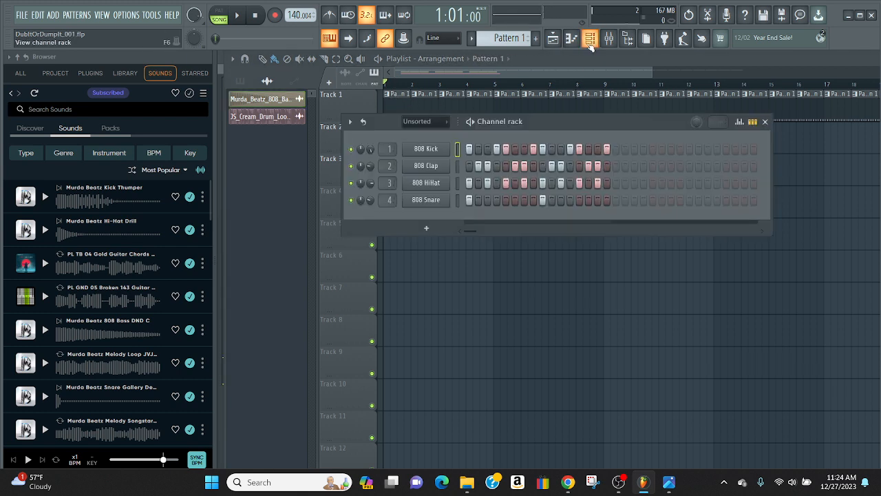
{"action": "left_click", "coordinate": [422, 200]}
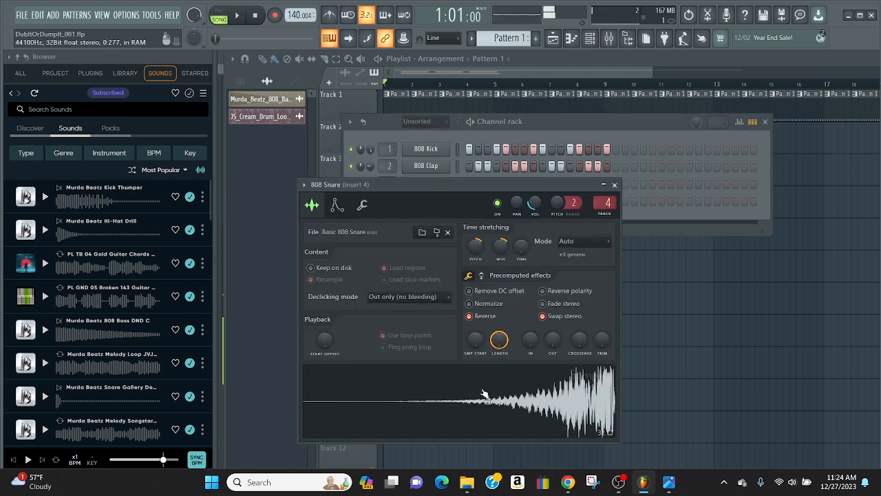
{"action": "left_click", "coordinate": [615, 185]}
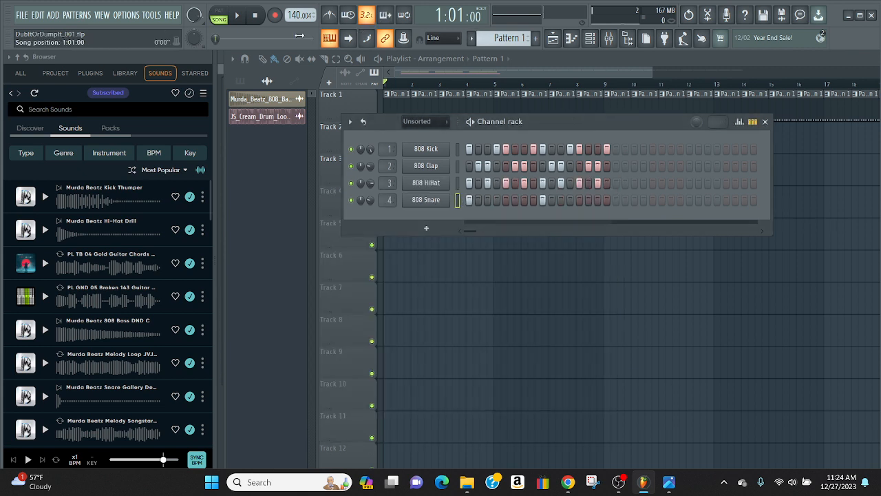
Clear the channel rack from view and audition Pattern 1 alone in pattern mode
{"action": "left_click", "coordinate": [219, 19]}
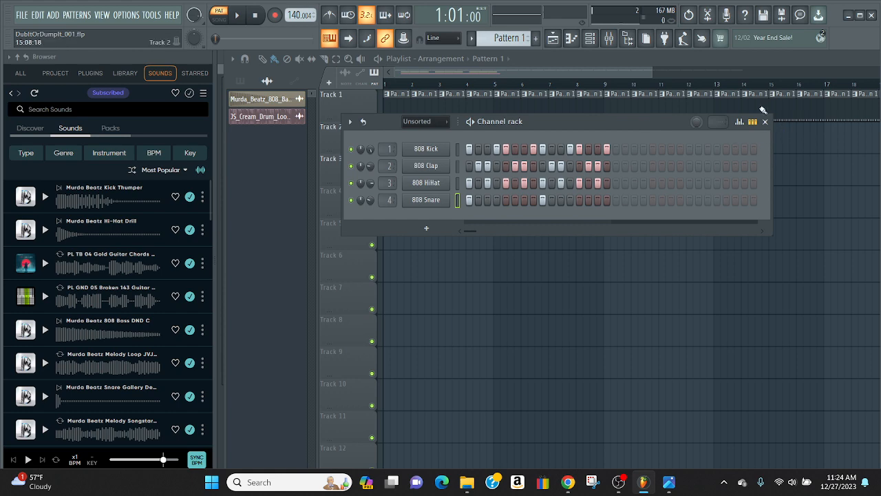
{"action": "left_click", "coordinate": [609, 40]}
{"action": "left_click", "coordinate": [609, 40]}
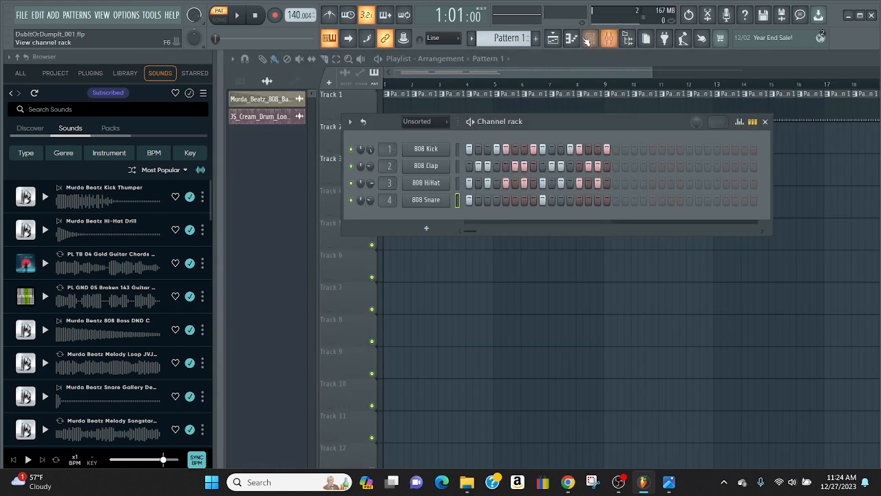
{"action": "left_click", "coordinate": [553, 38]}
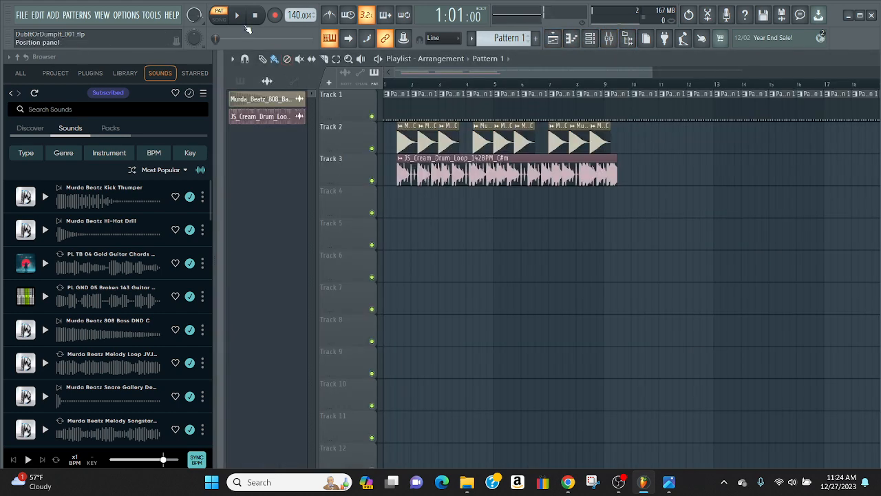
{"action": "left_click", "coordinate": [238, 16]}
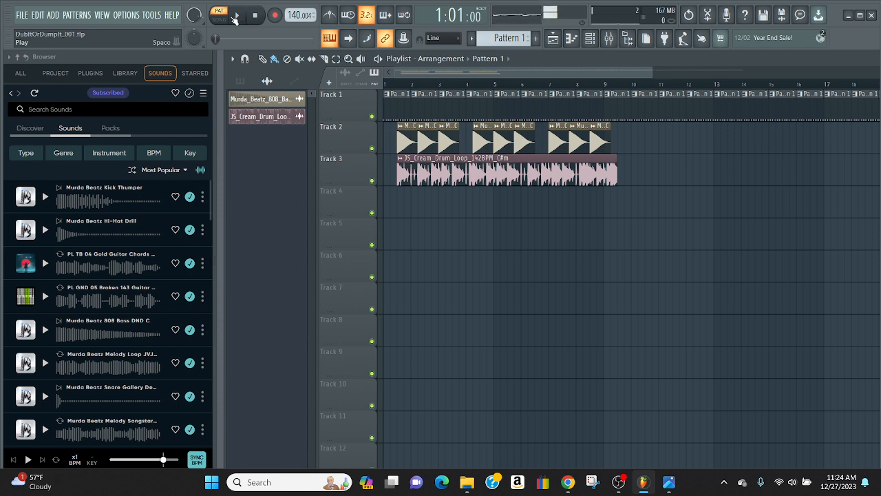
{"action": "left_click", "coordinate": [238, 17]}
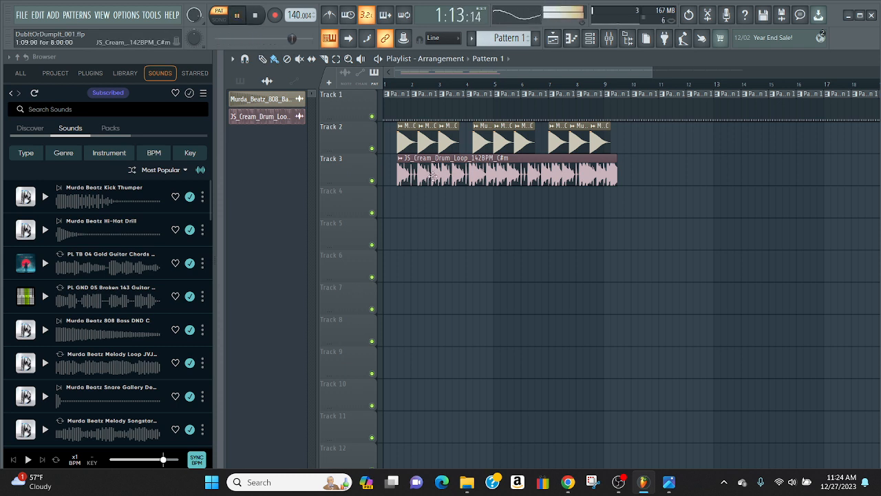
{"action": "left_click", "coordinate": [255, 16]}
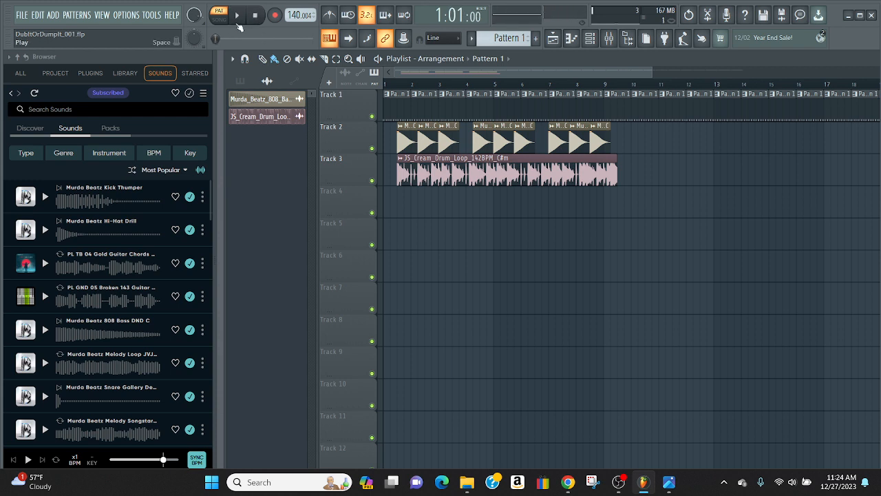
Return to song mode, play the whole arrangement to about bar 10, and lower the system volume after stopping
{"action": "left_click", "coordinate": [221, 20]}
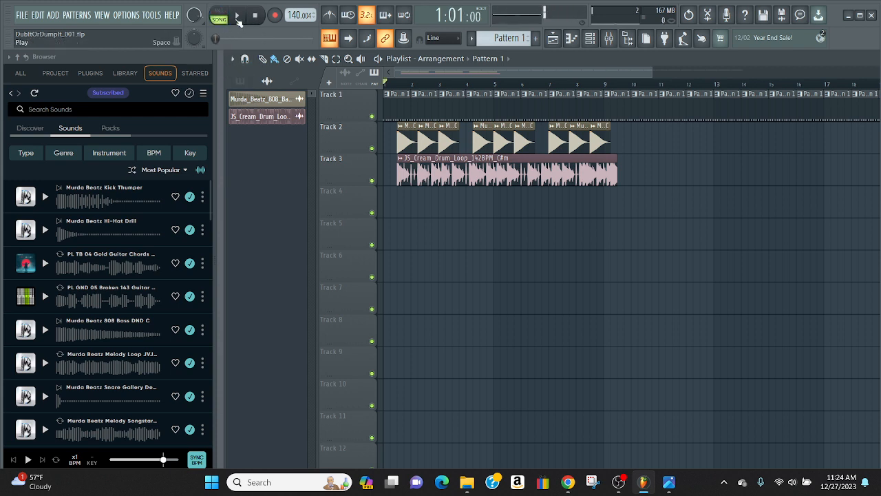
{"action": "left_click", "coordinate": [237, 16]}
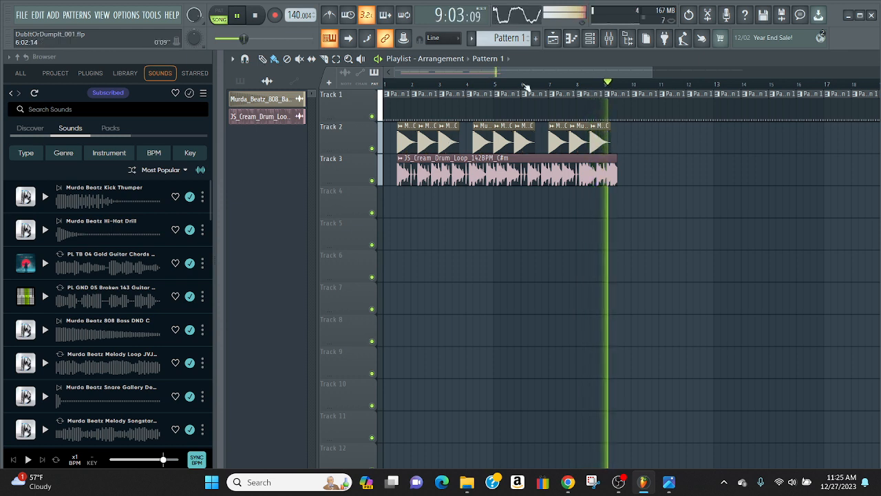
{"action": "left_click", "coordinate": [255, 15]}
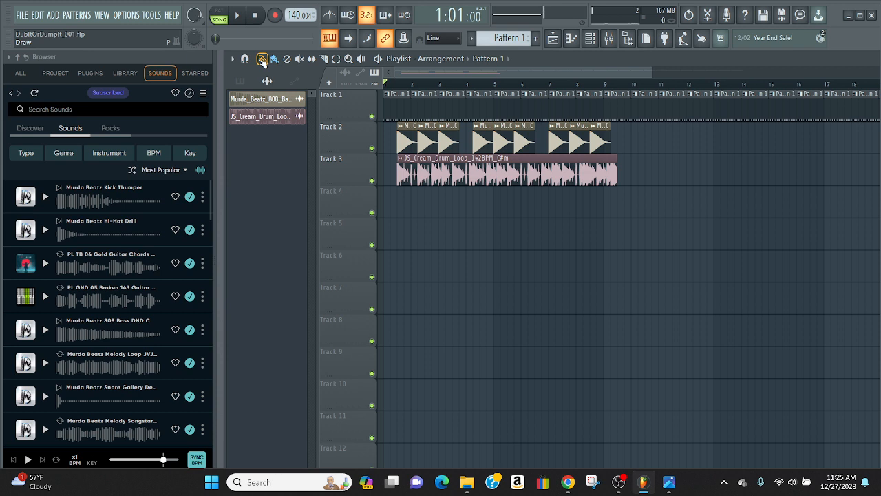
{"action": "key", "text": "XF86AudioLowerVolume"}
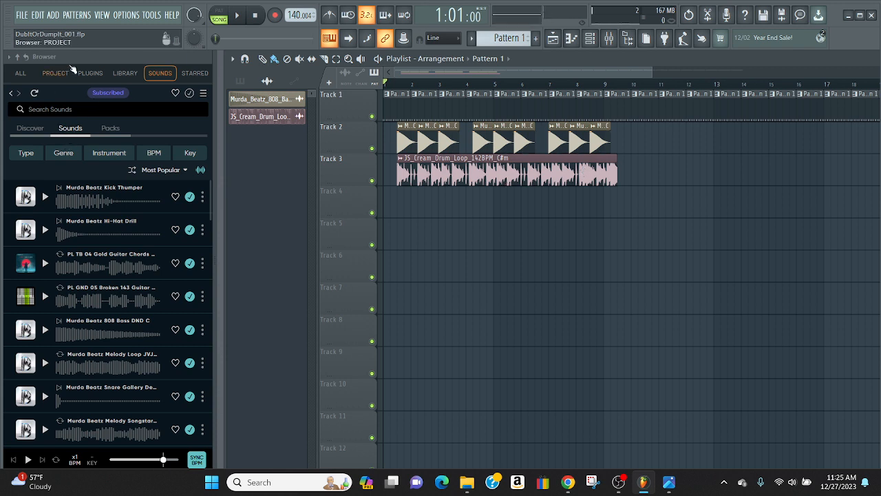
Search the sound library for "cymbols" and preview the PL TSUBEPV 2 Rev Cymbol sound
{"action": "left_click", "coordinate": [40, 109]}
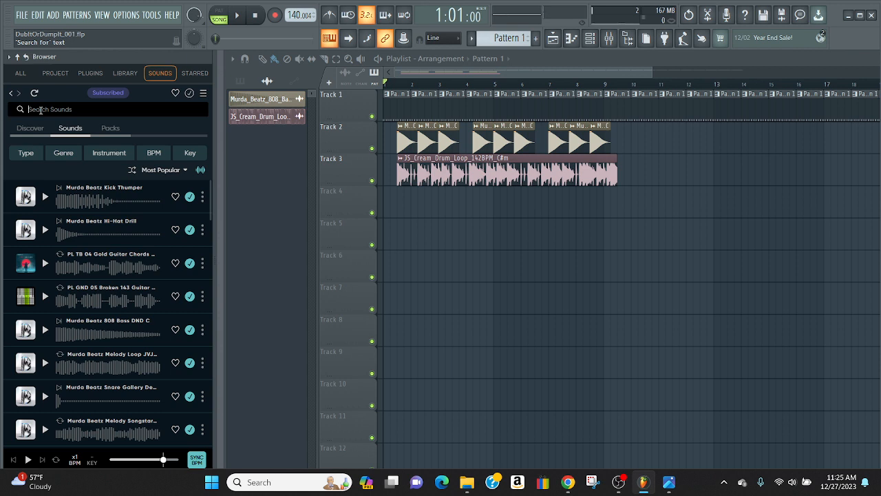
{"action": "type", "text": "symbols"}
{"action": "key", "text": "Return"}
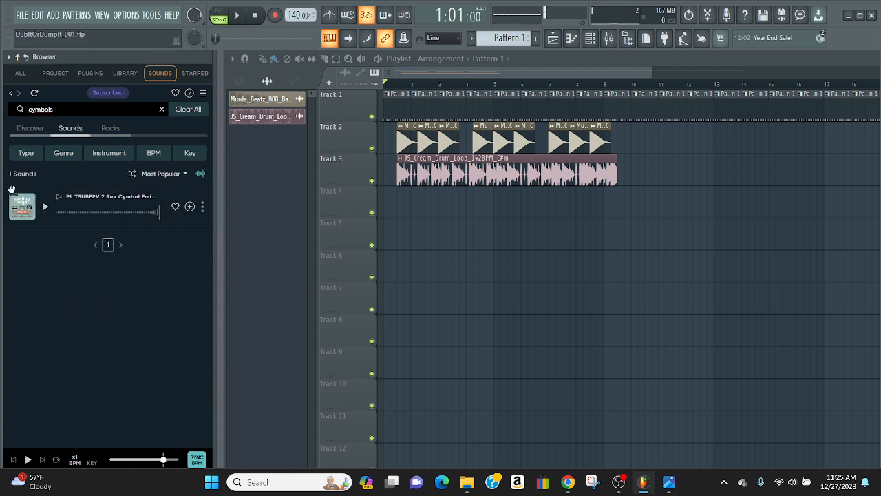
{"action": "left_click", "coordinate": [44, 207]}
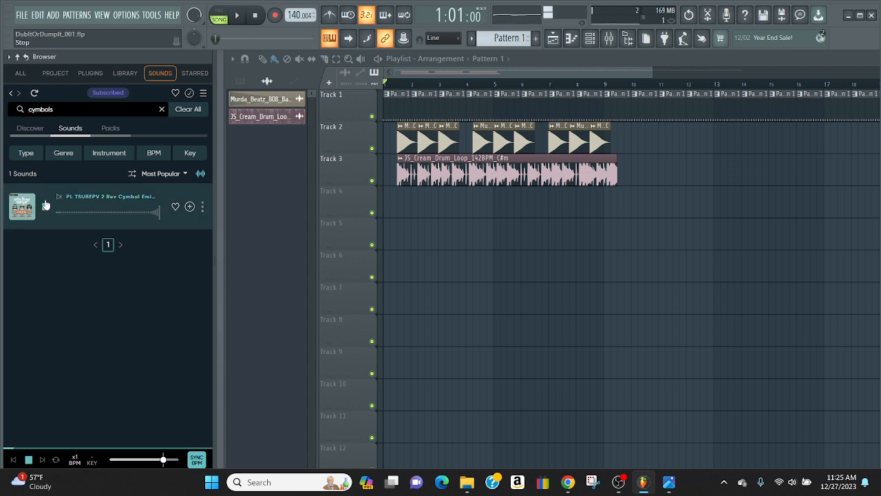
Shorten the search to "cymbol" and preview the matching sound inside the Stick Up Boys: Electronic Pop Vocals pack
{"action": "left_click", "coordinate": [65, 110]}
{"action": "key", "text": "BackSpace"}
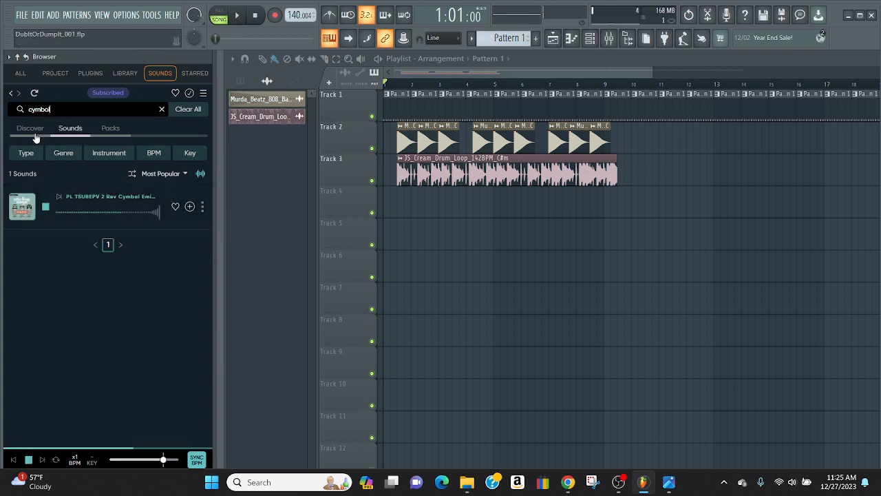
{"action": "left_click", "coordinate": [19, 209]}
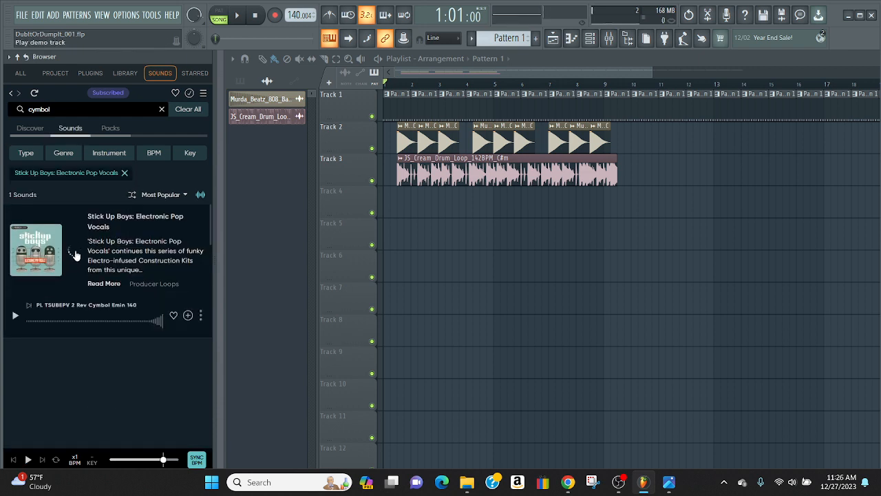
{"action": "left_click", "coordinate": [15, 314]}
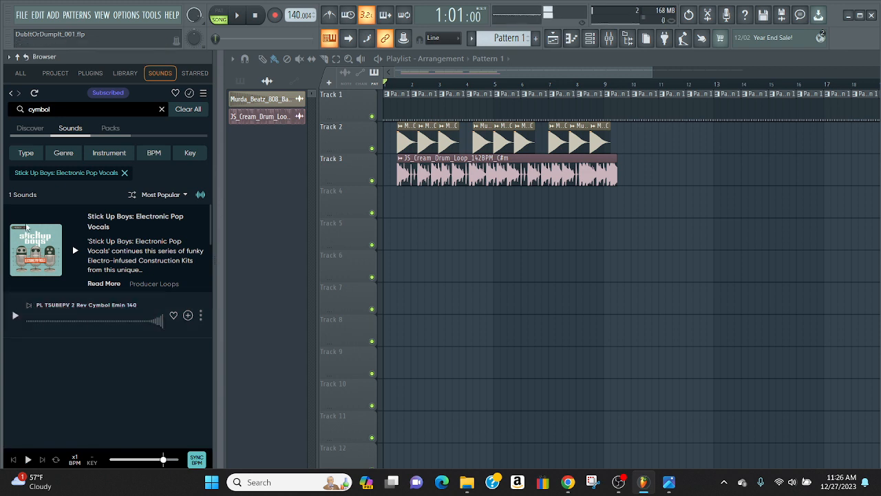
Search the Stick Up Boys pack for "slapstick" and go back to the unfiltered sounds list
{"action": "left_click", "coordinate": [120, 114]}
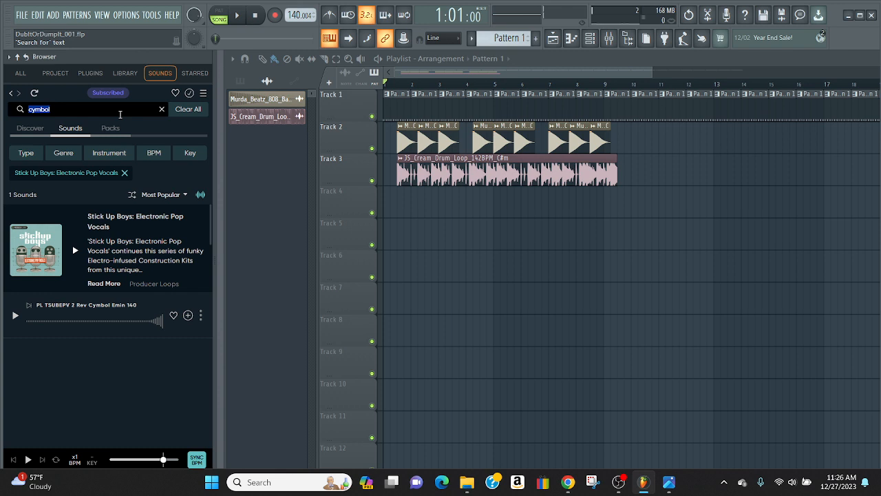
{"action": "type", "text": "slapstick"}
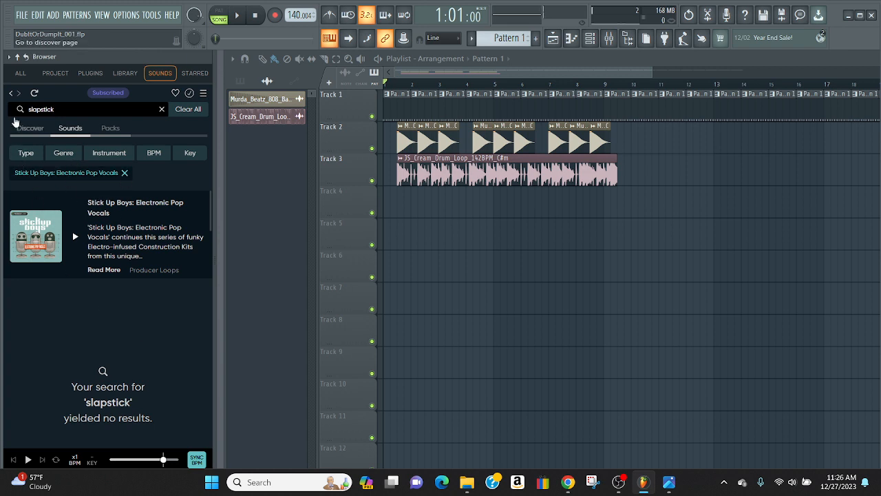
{"action": "left_click", "coordinate": [11, 93]}
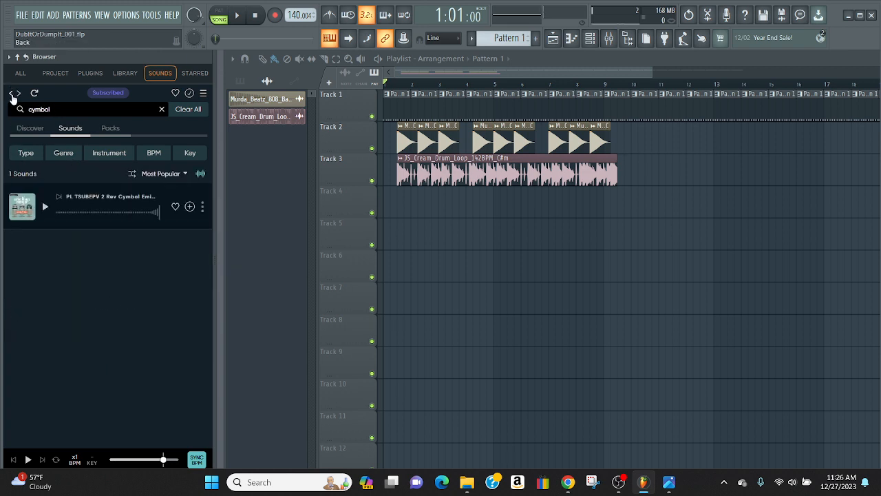
{"action": "left_click", "coordinate": [11, 93]}
{"action": "left_click", "coordinate": [11, 95]}
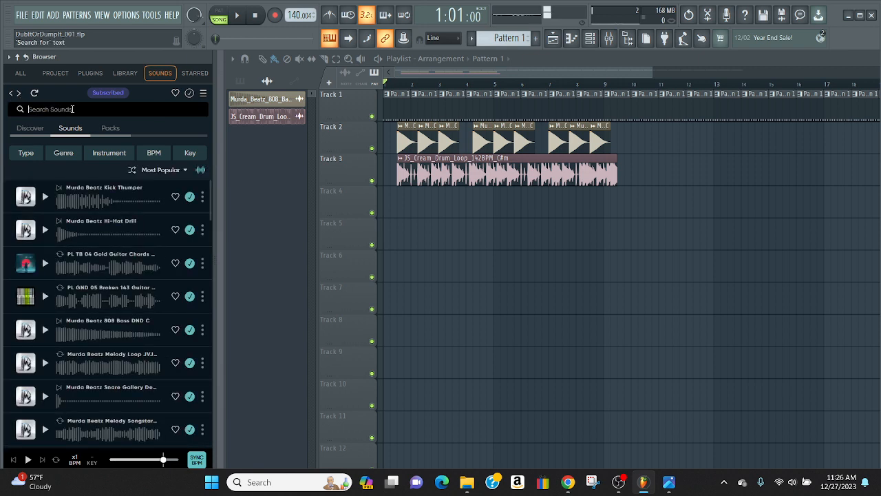
Search the full sound library for "snare"
{"action": "left_click", "coordinate": [72, 109]}
{"action": "type", "text": "snare"}
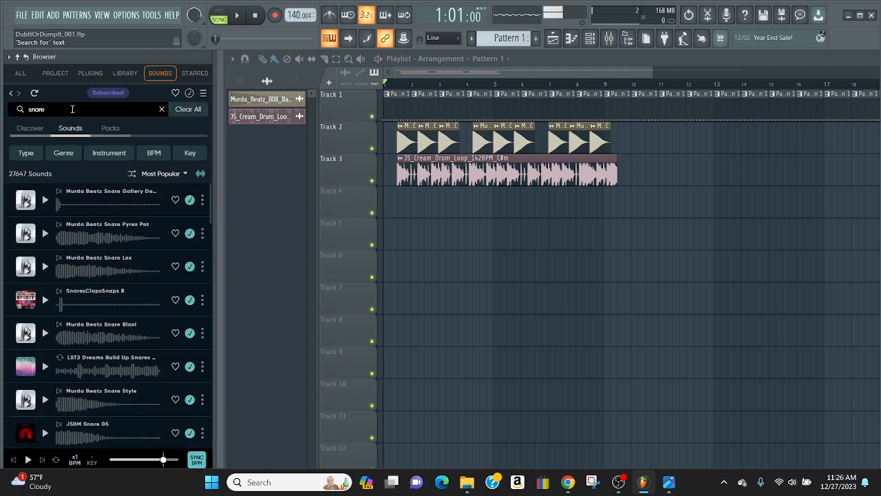
Preview the snare results one after another, from Murda Beatz Snare Gallery down to JSBM Snare 05
{"action": "left_click", "coordinate": [45, 200]}
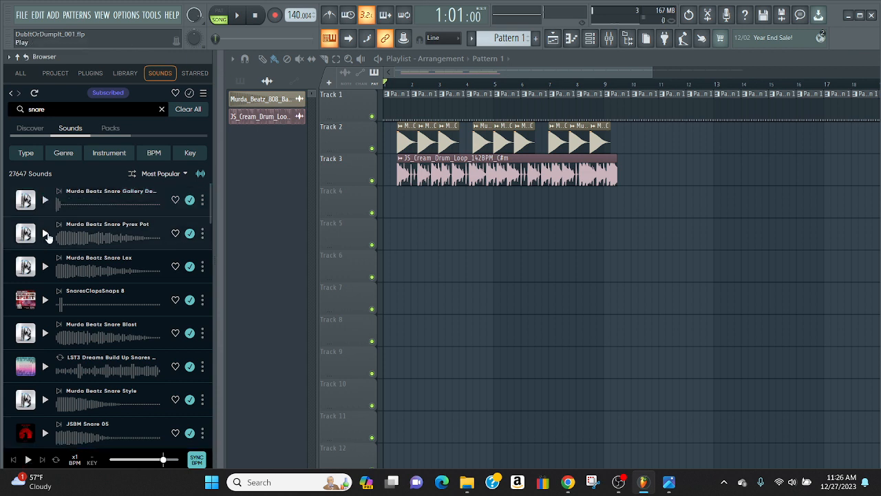
{"action": "left_click", "coordinate": [45, 235]}
{"action": "left_click", "coordinate": [45, 267]}
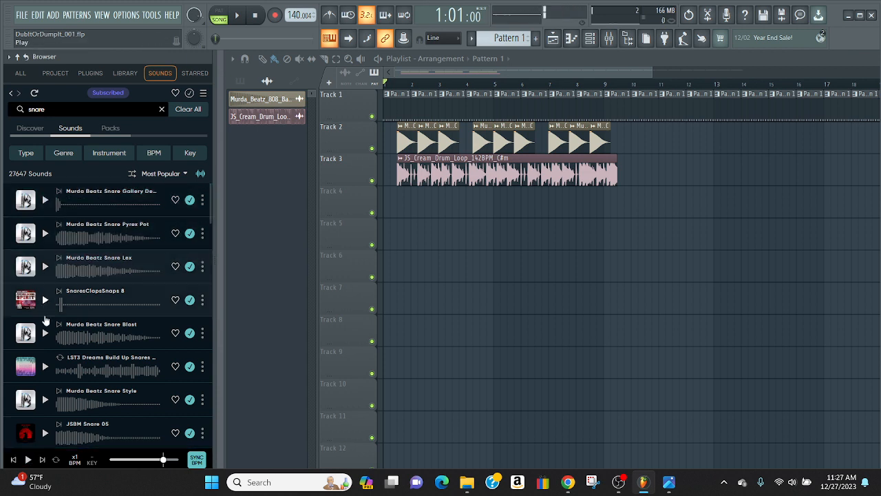
{"action": "left_click", "coordinate": [44, 334]}
{"action": "left_click", "coordinate": [45, 301]}
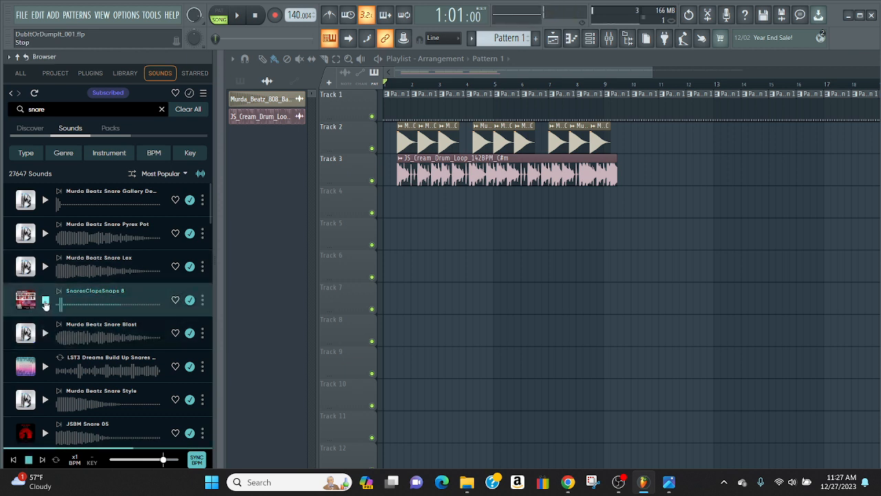
{"action": "left_click", "coordinate": [45, 367]}
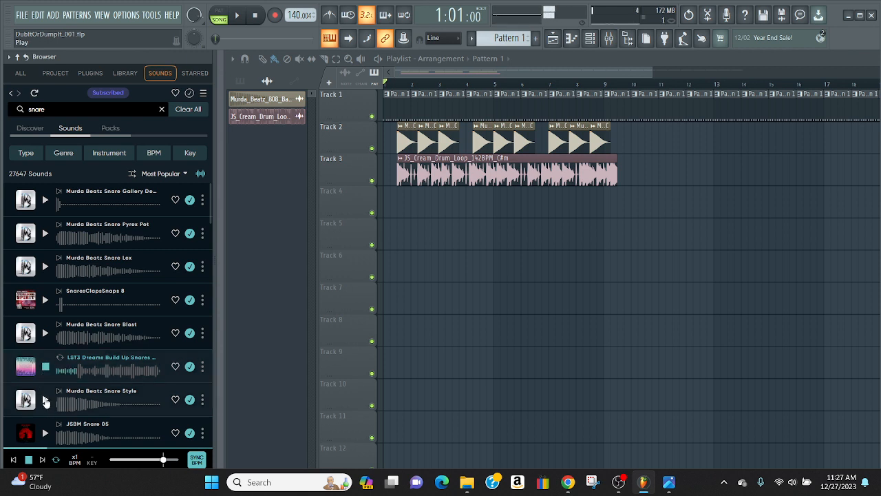
{"action": "left_click", "coordinate": [45, 401]}
{"action": "scroll", "coordinate": [44, 365], "scroll_direction": "down", "scroll_amount": 3}
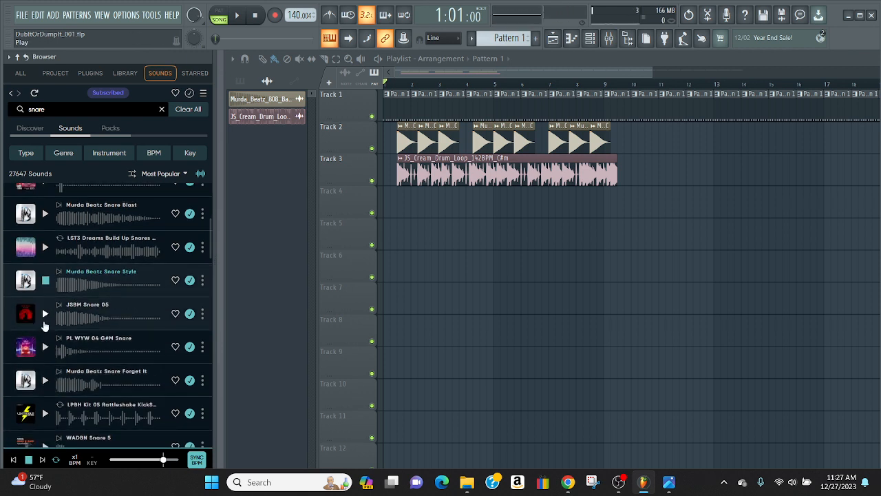
{"action": "left_click", "coordinate": [46, 315]}
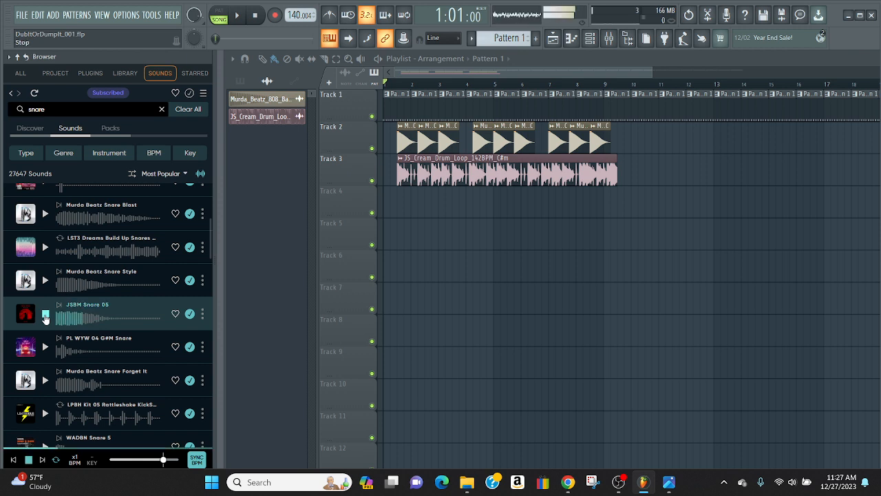
Place JSBM Snare 05 on Track 4 at bar 5, with further hits late in bar 1, late in bar 3 and at bar 4
{"action": "left_click_drag", "start_coordinate": [42, 307], "coordinate": [507, 217]}
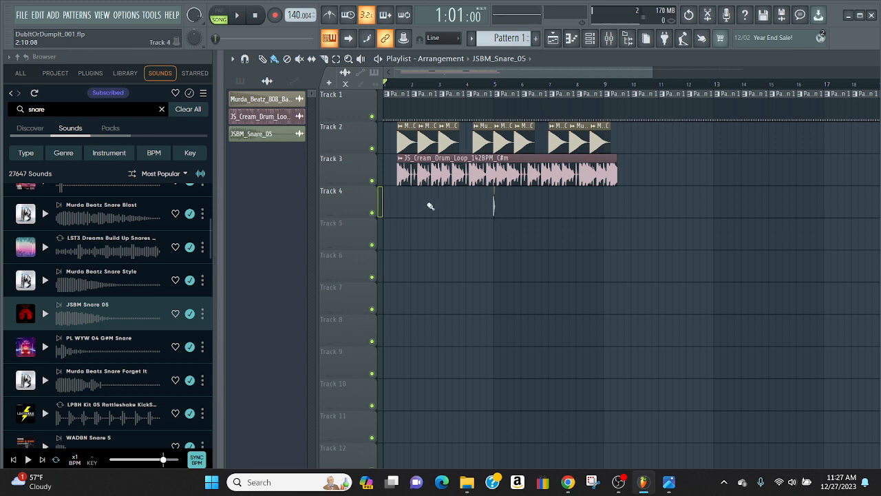
{"action": "left_click", "coordinate": [404, 203]}
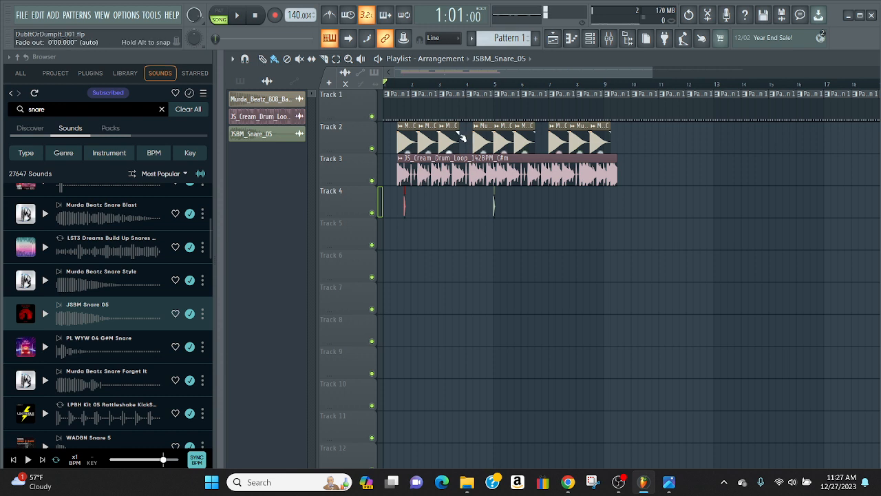
{"action": "left_click", "coordinate": [462, 201]}
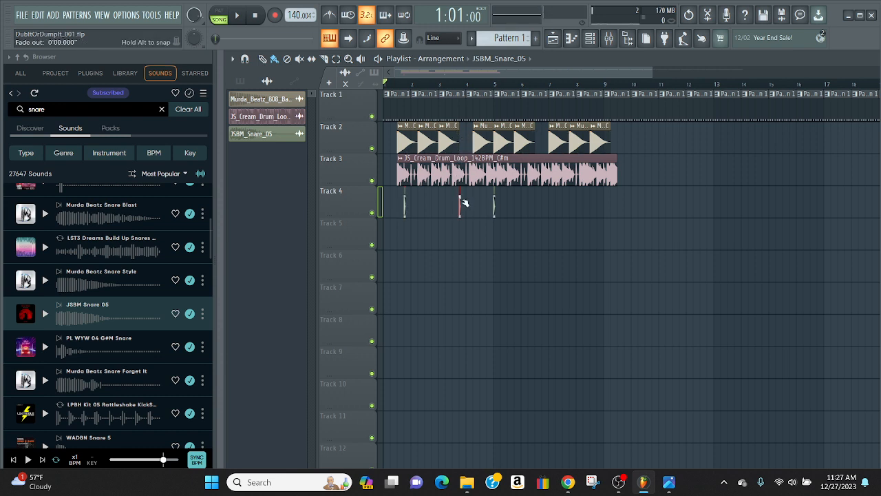
{"action": "left_click", "coordinate": [466, 201]}
{"action": "right_click", "coordinate": [404, 207]}
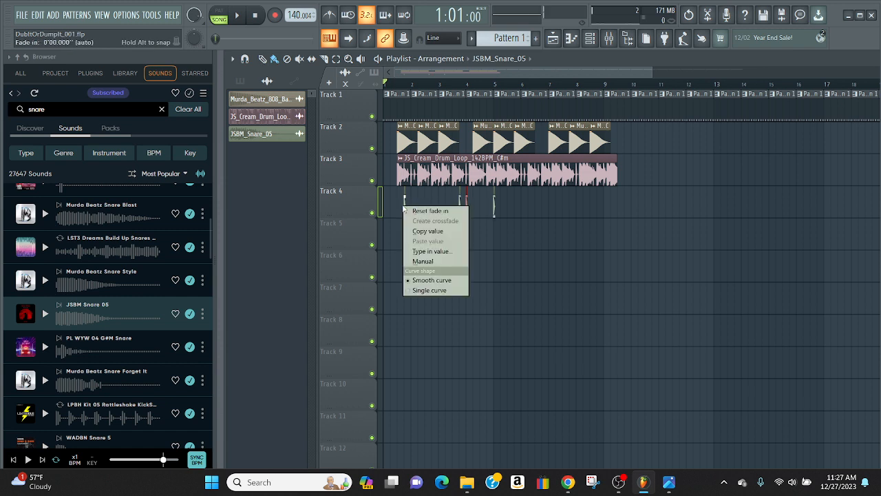
{"action": "left_click", "coordinate": [406, 199]}
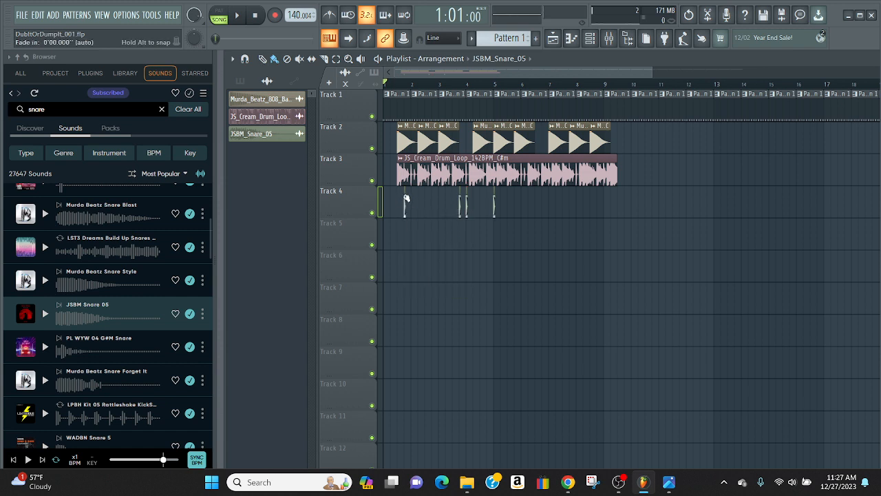
{"action": "right_click", "coordinate": [404, 197]}
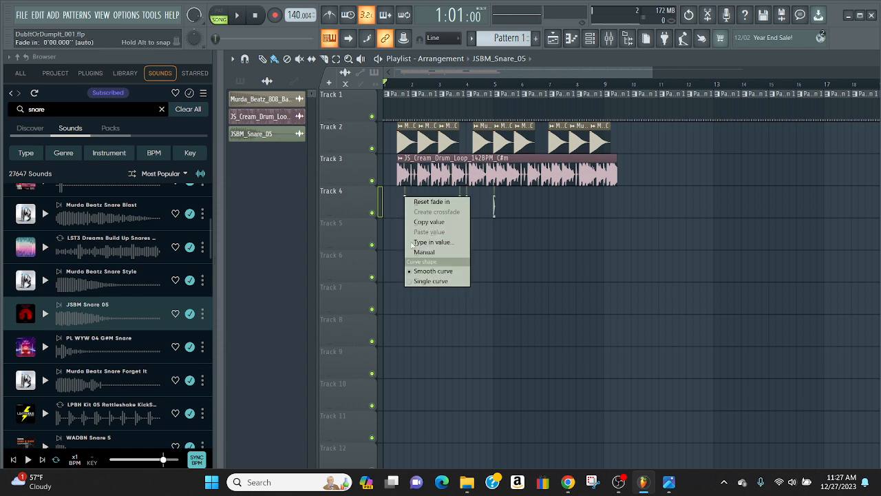
{"action": "left_click", "coordinate": [493, 208]}
{"action": "right_click", "coordinate": [492, 206]}
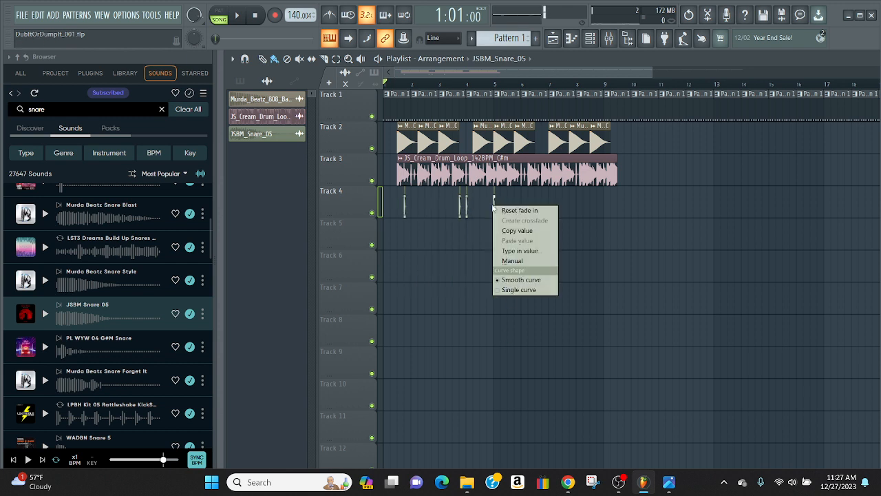
{"action": "left_click", "coordinate": [493, 201]}
{"action": "right_click", "coordinate": [493, 204]}
{"action": "left_click", "coordinate": [499, 203]}
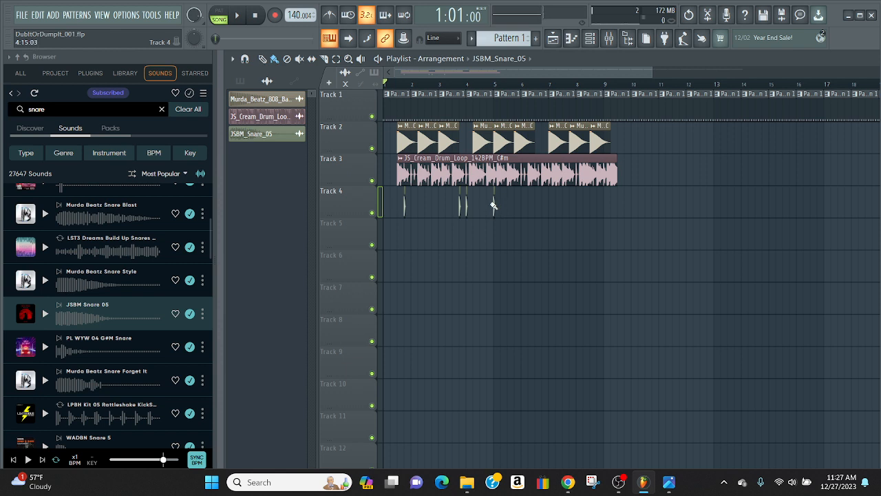
{"action": "right_click", "coordinate": [493, 202]}
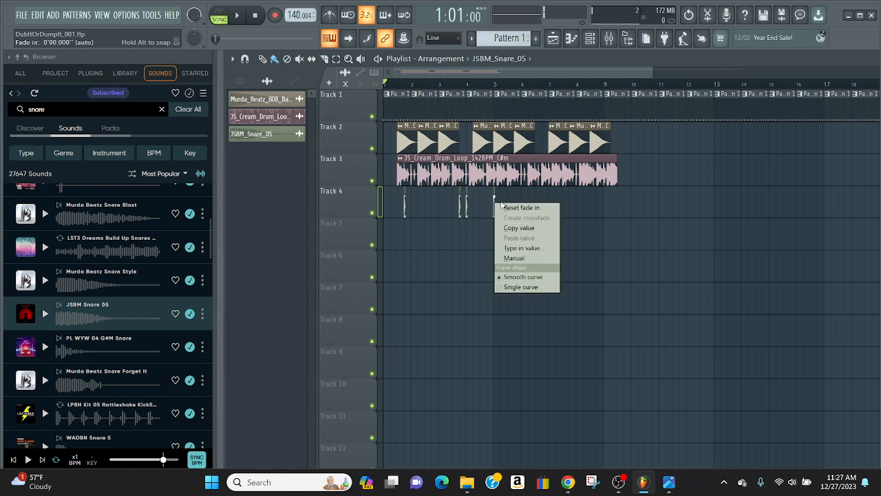
{"action": "left_click", "coordinate": [404, 206]}
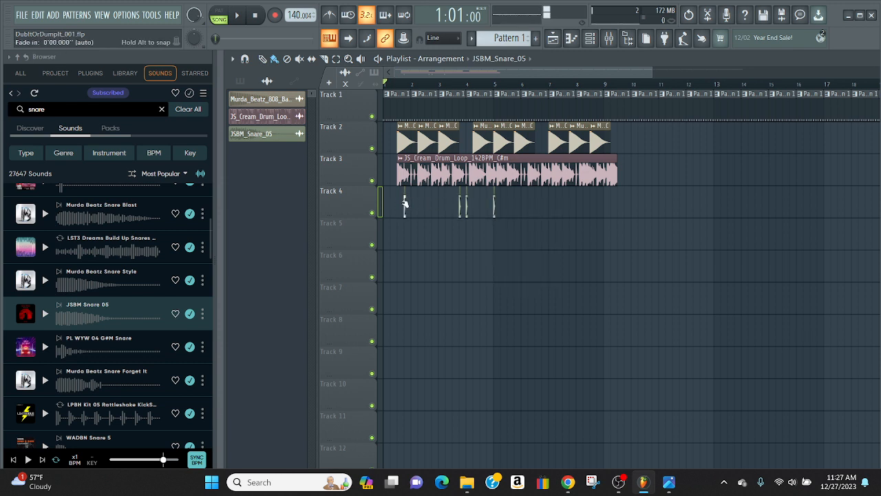
{"action": "right_click", "coordinate": [406, 203]}
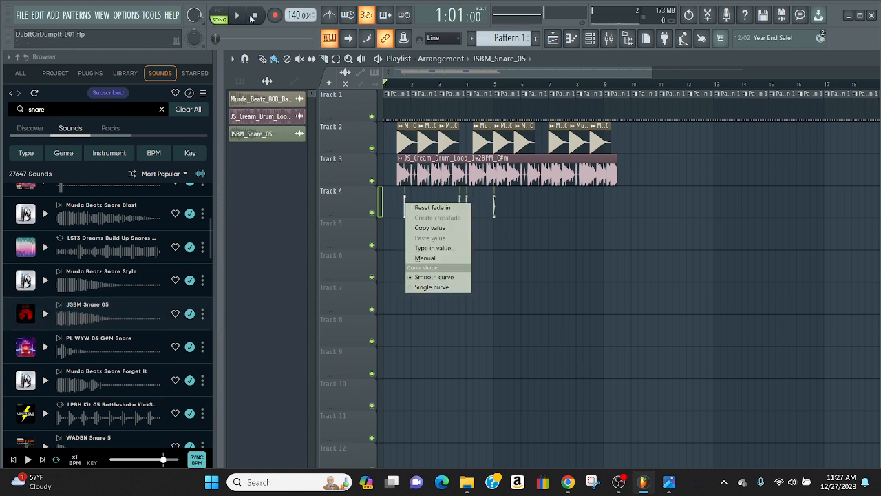
Play the arrangement, add two more JSBM Snare 05 hits on Track 4 in the second half of bar 6, and stop playback
{"action": "left_click", "coordinate": [253, 16]}
{"action": "left_click", "coordinate": [237, 15]}
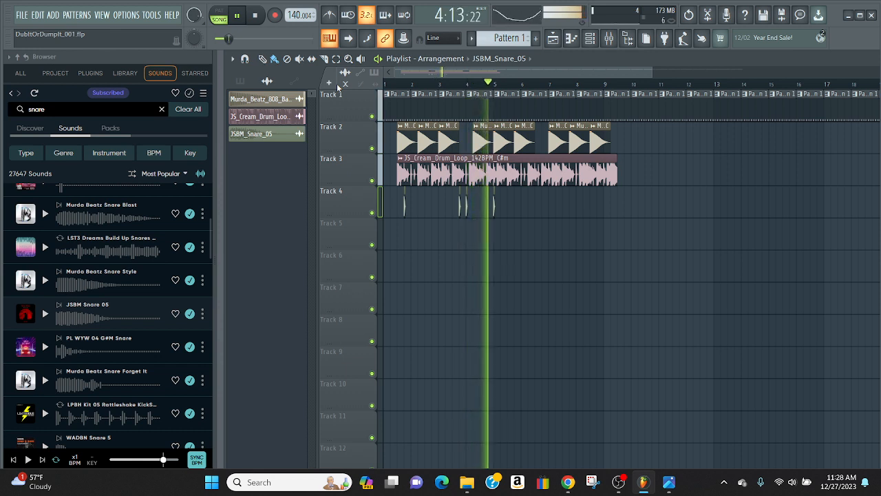
{"action": "left_click", "coordinate": [537, 205]}
{"action": "left_click", "coordinate": [543, 202]}
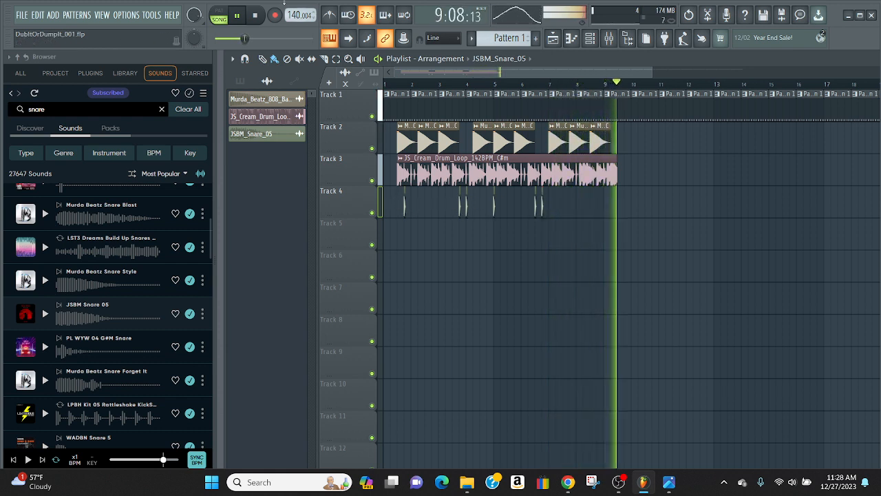
{"action": "key", "text": "space"}
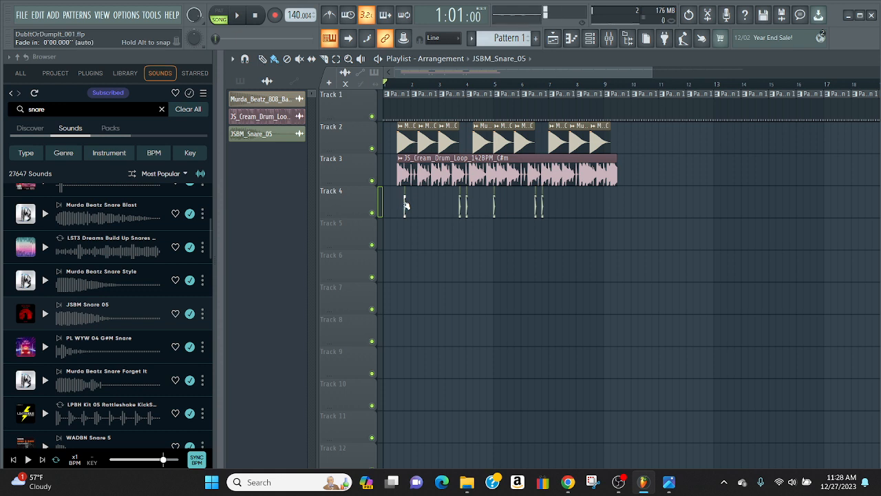
Try the Manual fade-in option on the first Track 4 snare clip and switch it off again
{"action": "right_click", "coordinate": [406, 205]}
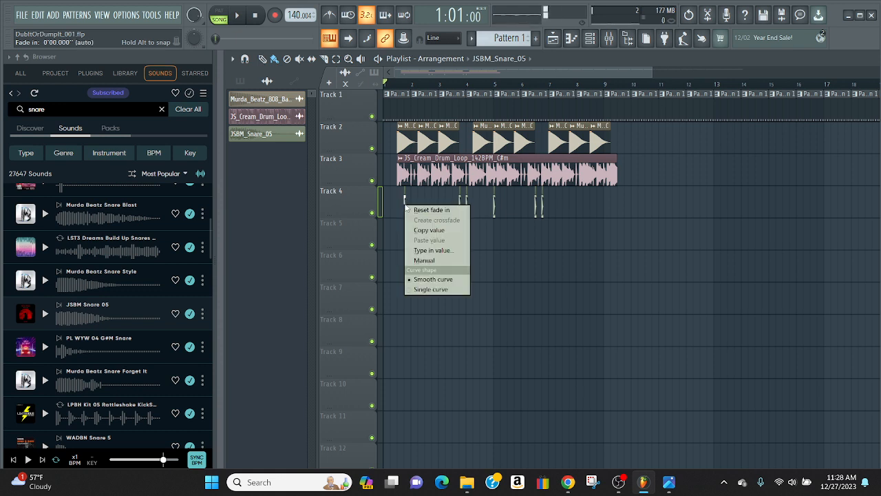
{"action": "left_click", "coordinate": [434, 261]}
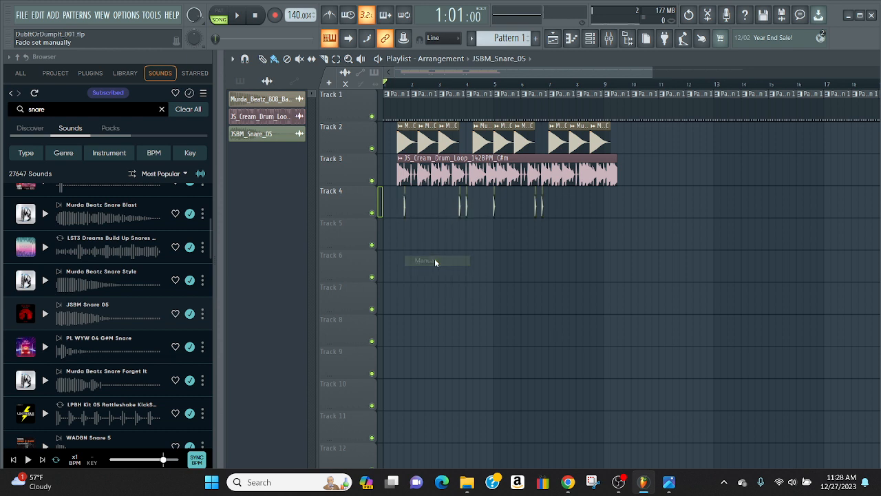
{"action": "right_click", "coordinate": [404, 204]}
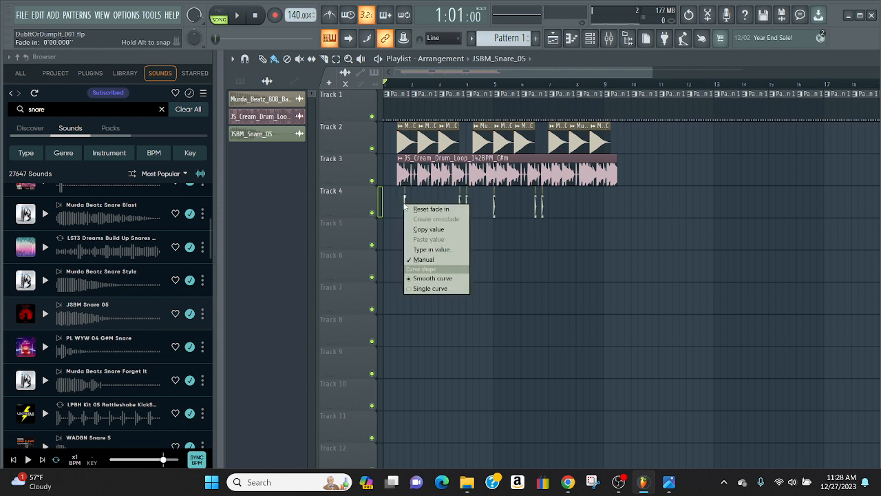
{"action": "left_click", "coordinate": [433, 259]}
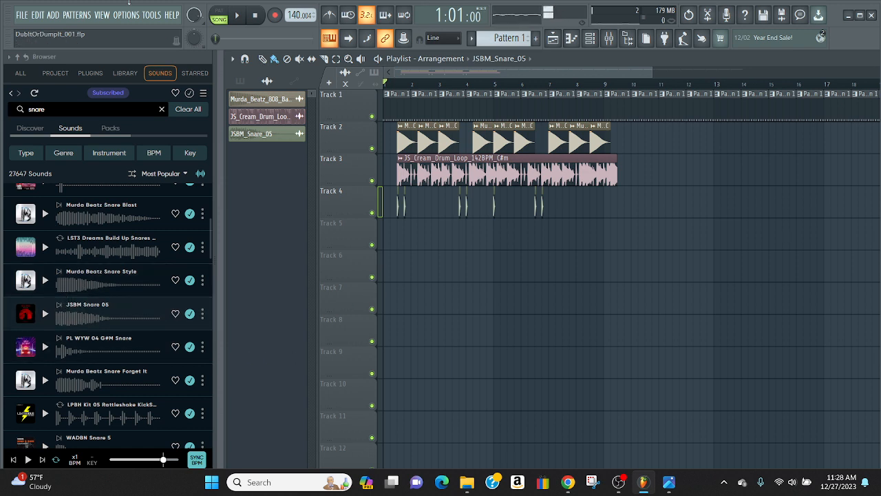
Play the arrangement from the start to check the Track 4 snare hits, and stop playback
{"action": "left_click", "coordinate": [237, 16]}
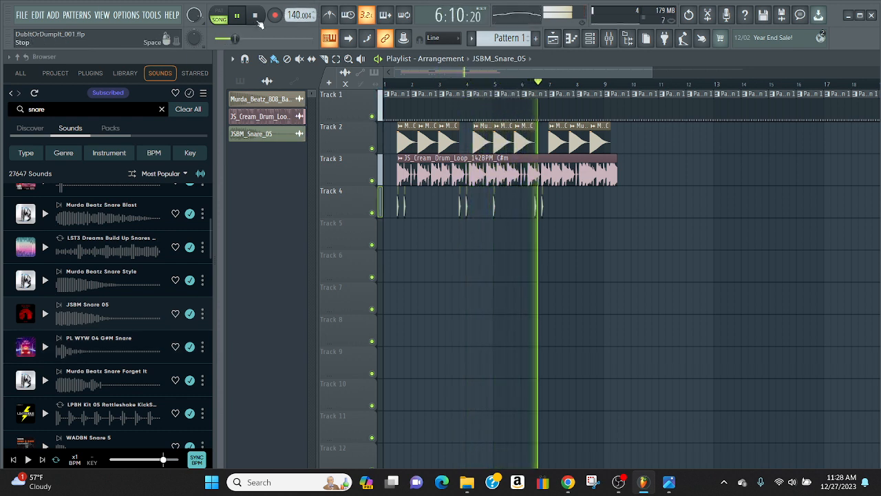
{"action": "left_click", "coordinate": [256, 16]}
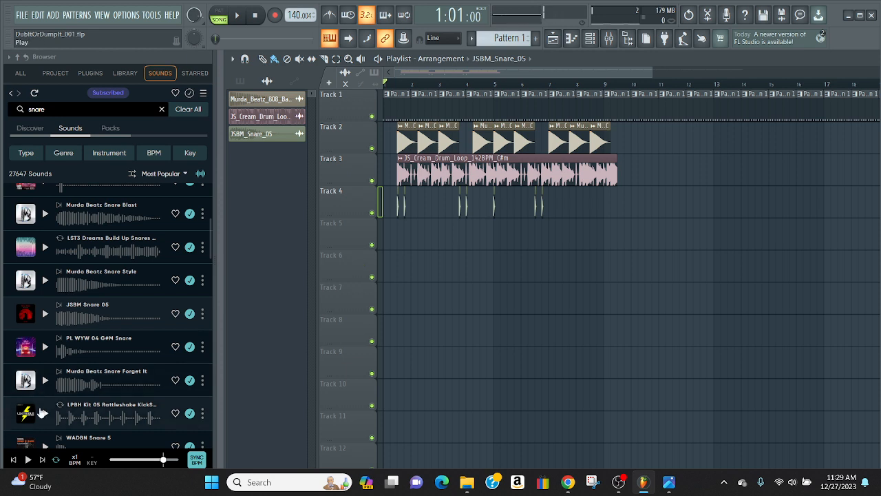
Preview more snares further down the results, including Murda Beatz Snare Forget It, 9th Wonder Snare 1 and PL 80RP1 03 Snare Sample
{"action": "scroll", "coordinate": [55, 384], "scroll_direction": "down", "scroll_amount": 1}
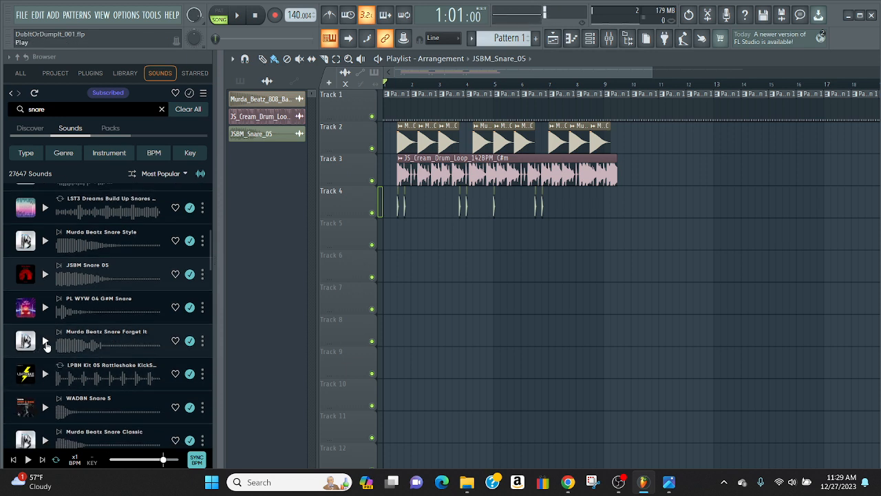
{"action": "left_click", "coordinate": [45, 345]}
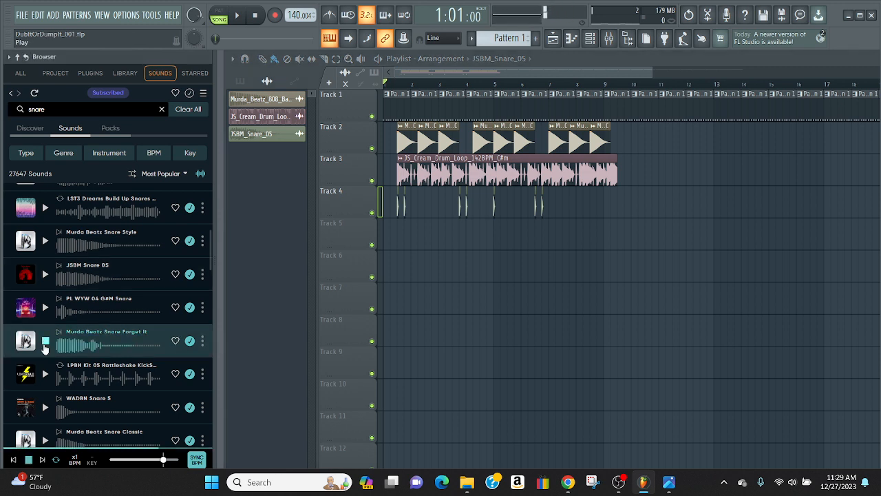
{"action": "left_click", "coordinate": [45, 374]}
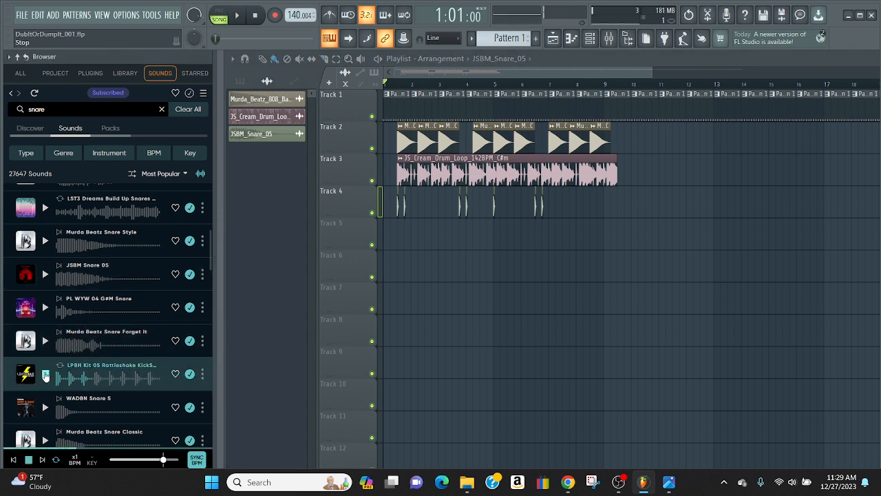
{"action": "scroll", "coordinate": [45, 399], "scroll_direction": "down", "scroll_amount": 5}
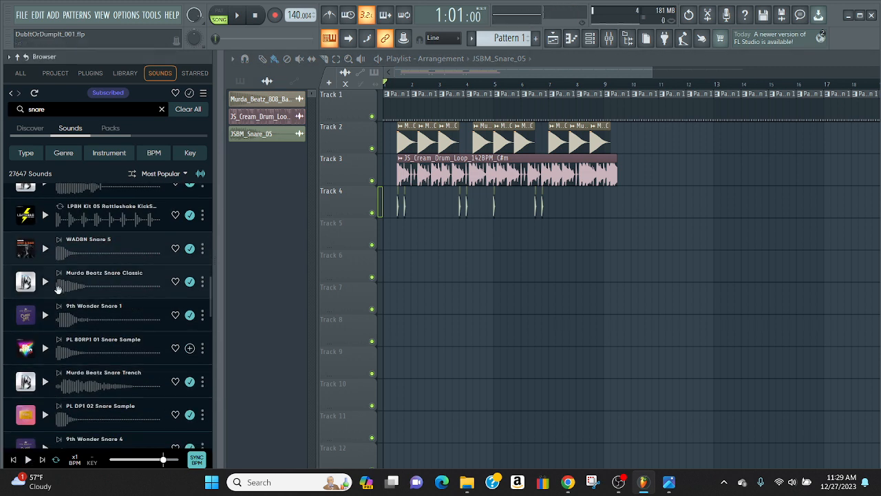
{"action": "left_click", "coordinate": [45, 315]}
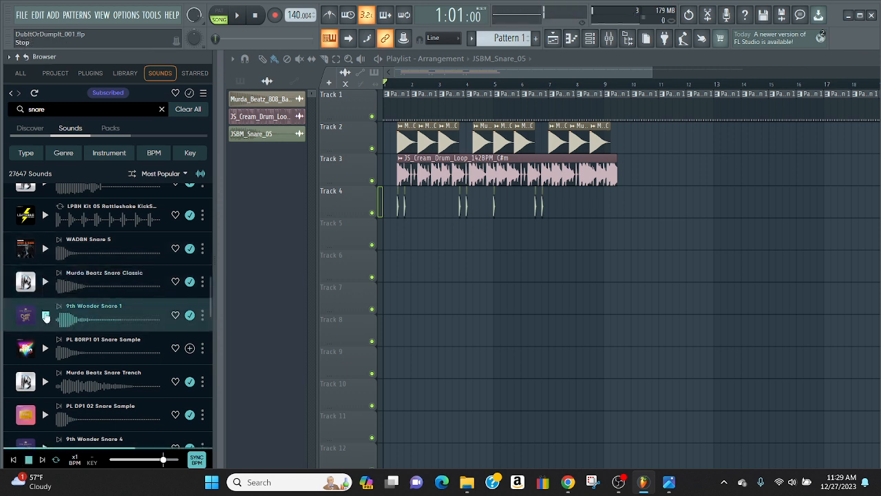
{"action": "left_click", "coordinate": [46, 347]}
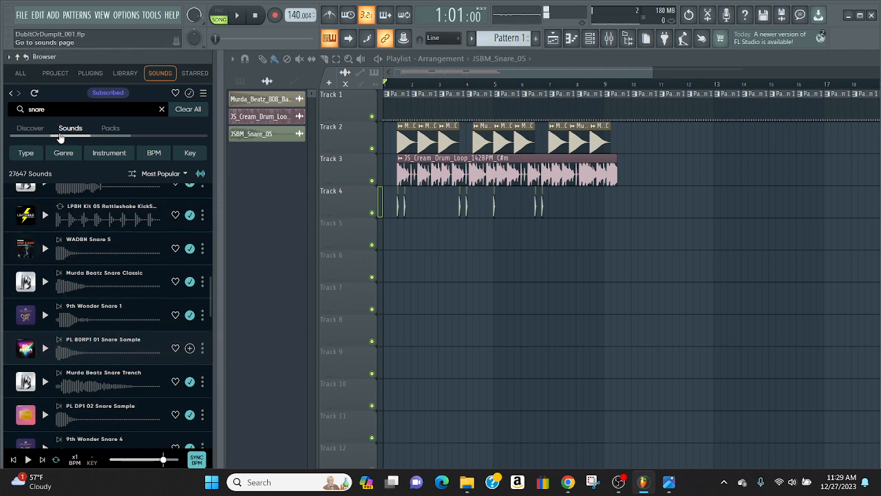
{"action": "scroll", "coordinate": [39, 317], "scroll_direction": "down", "scroll_amount": 5}
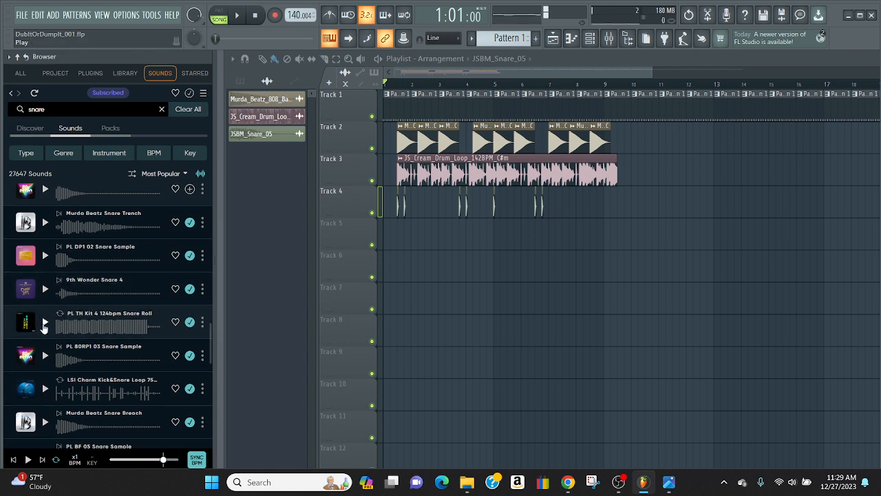
{"action": "left_click", "coordinate": [44, 324]}
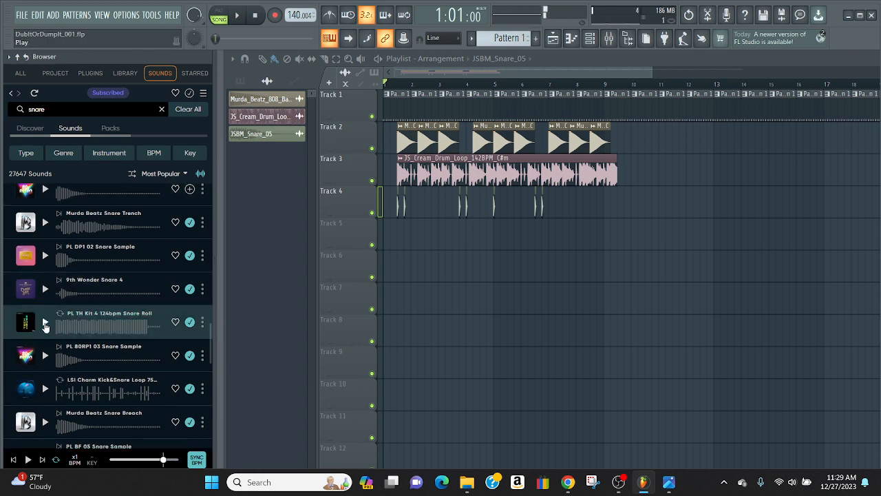
{"action": "left_click", "coordinate": [47, 357]}
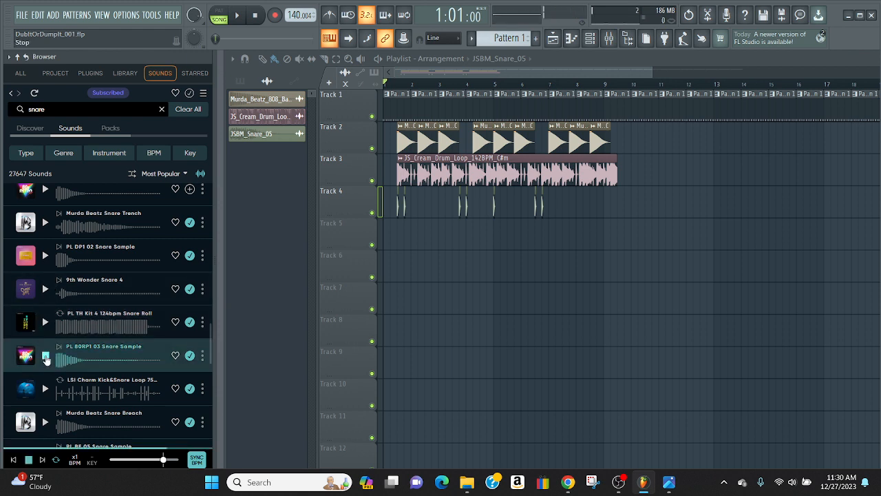
Preview LSI Charm Kick&Snare Loop and PL TH Kit 4 124bpm Snare Roll, and place the snare roll on Track 6 in bar 1
{"action": "left_click", "coordinate": [45, 390]}
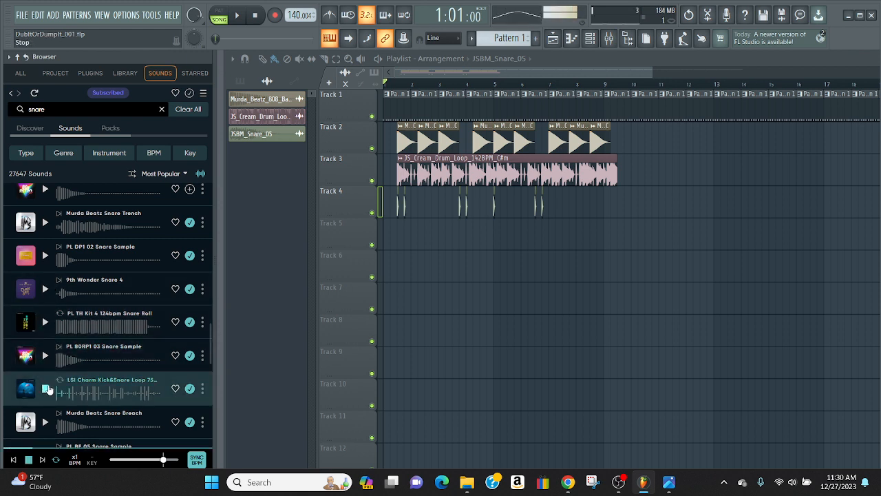
{"action": "left_click", "coordinate": [44, 324]}
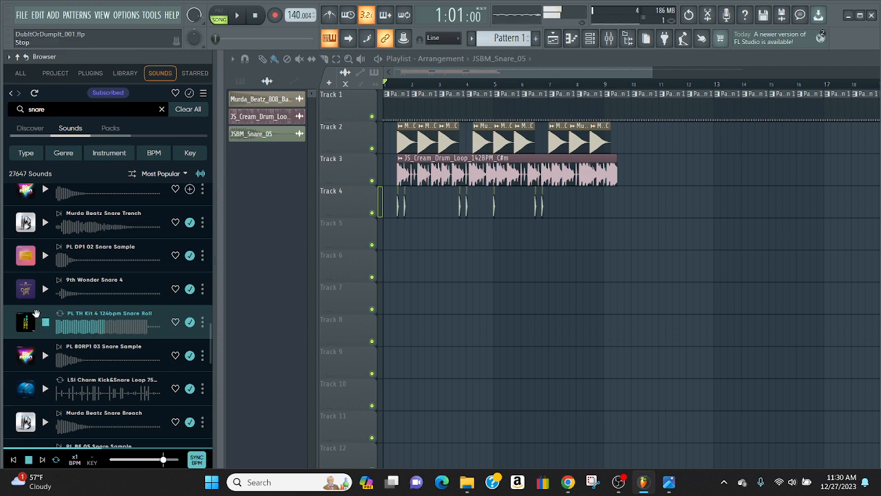
{"action": "left_click_drag", "start_coordinate": [90, 328], "coordinate": [435, 266]}
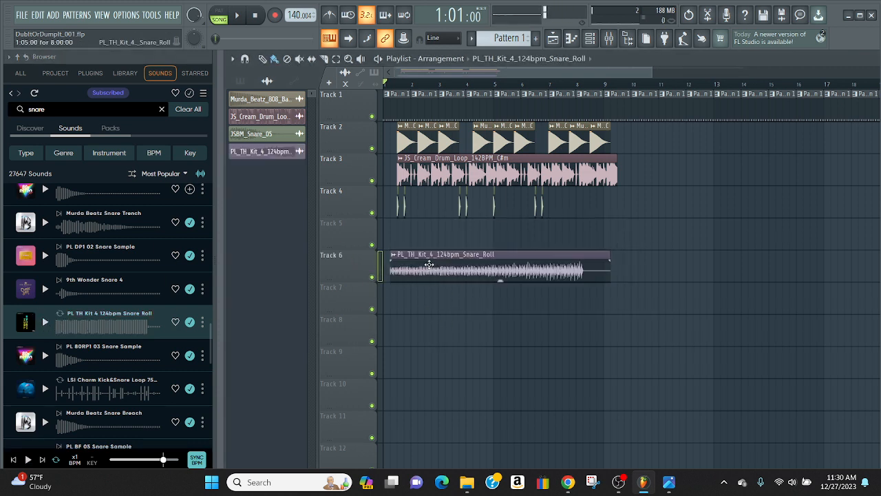
Add a quick fade-in and an 11% quick fade-out to the Track 6 snare roll sample
{"action": "double_click", "coordinate": [432, 268]}
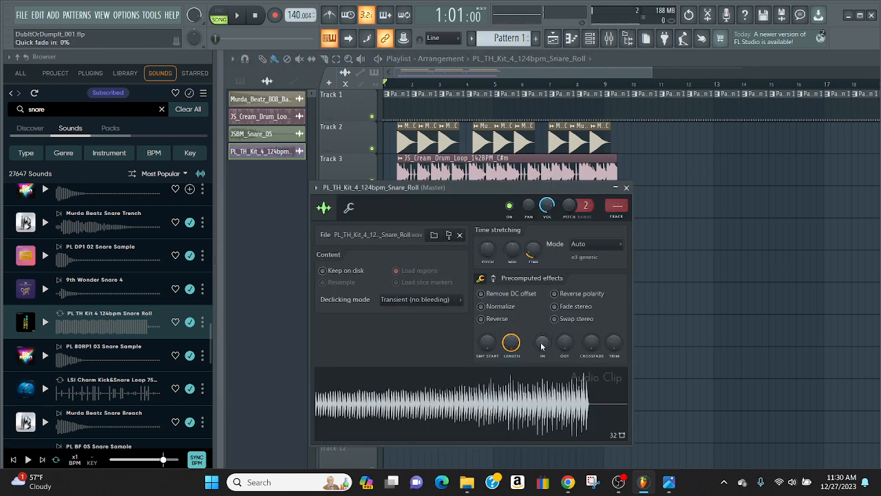
{"action": "left_click_drag", "start_coordinate": [541, 346], "coordinate": [566, 343]}
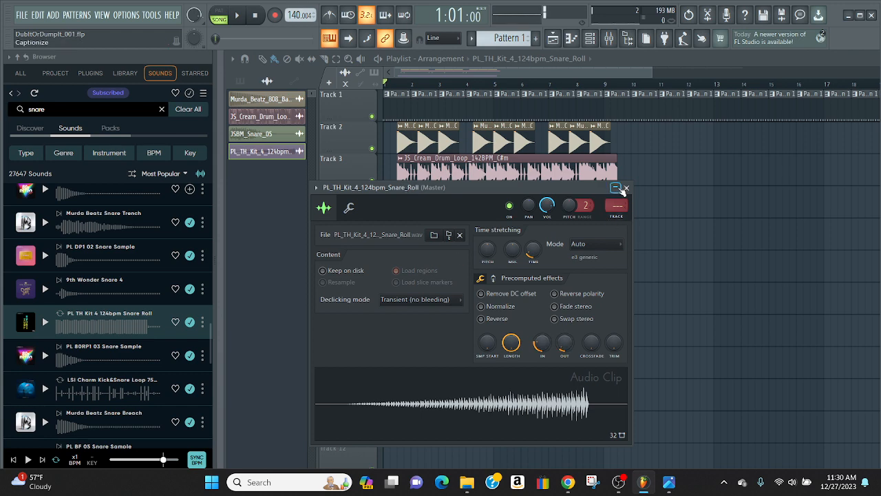
{"action": "left_click", "coordinate": [626, 187]}
Raise the snare roll's time-stretching pitch, enable Reverse, and set its crossfade to maximum
{"action": "double_click", "coordinate": [445, 271]}
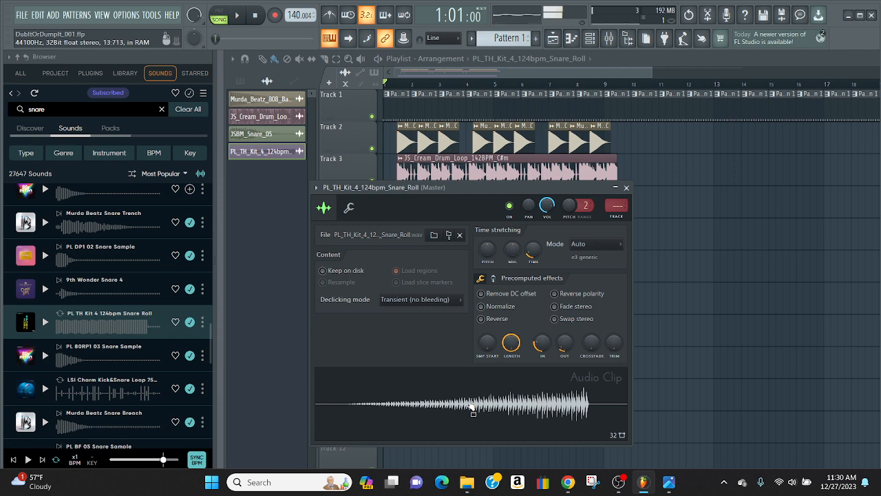
{"action": "left_click_drag", "start_coordinate": [488, 250], "coordinate": [487, 227]}
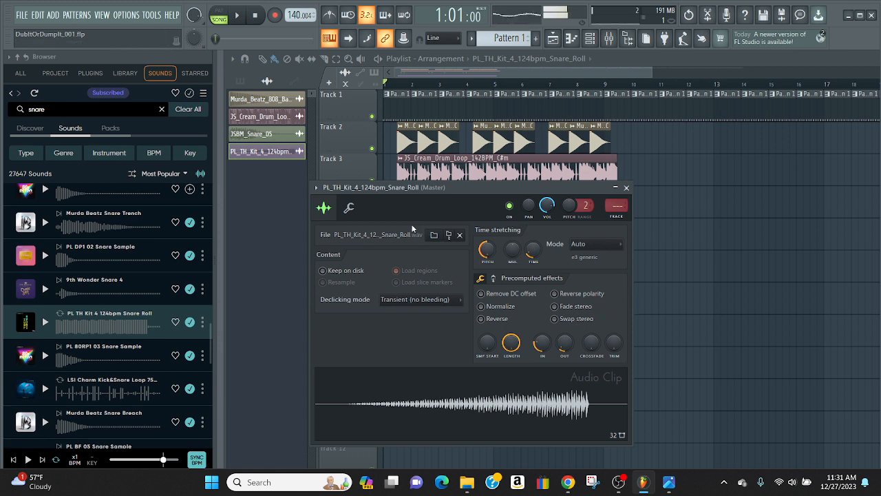
{"action": "left_click", "coordinate": [482, 320]}
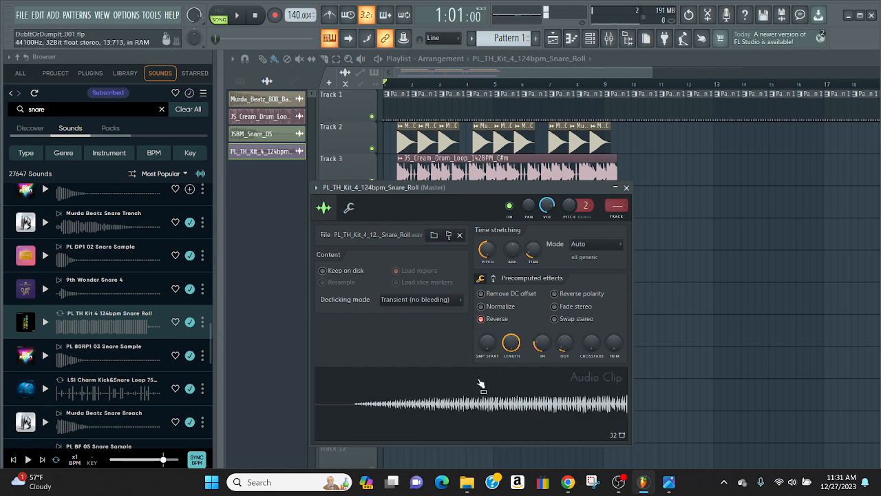
{"action": "left_click", "coordinate": [481, 319]}
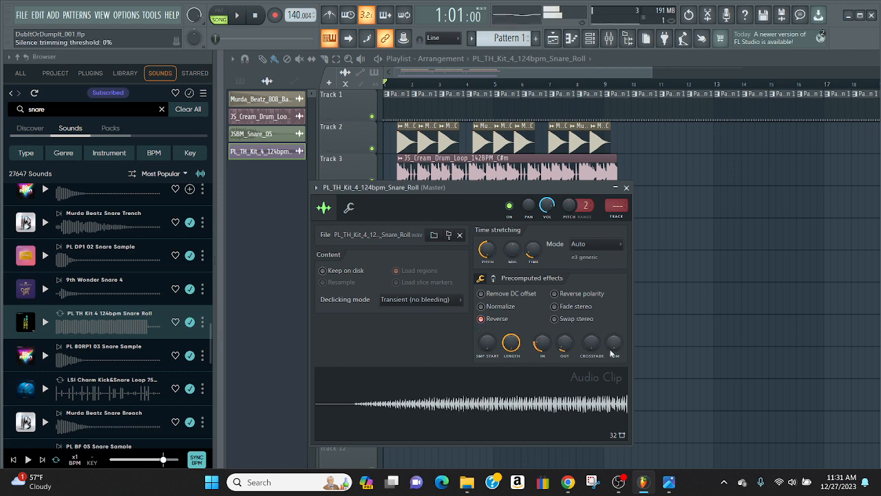
{"action": "left_click_drag", "start_coordinate": [591, 342], "coordinate": [592, 316]}
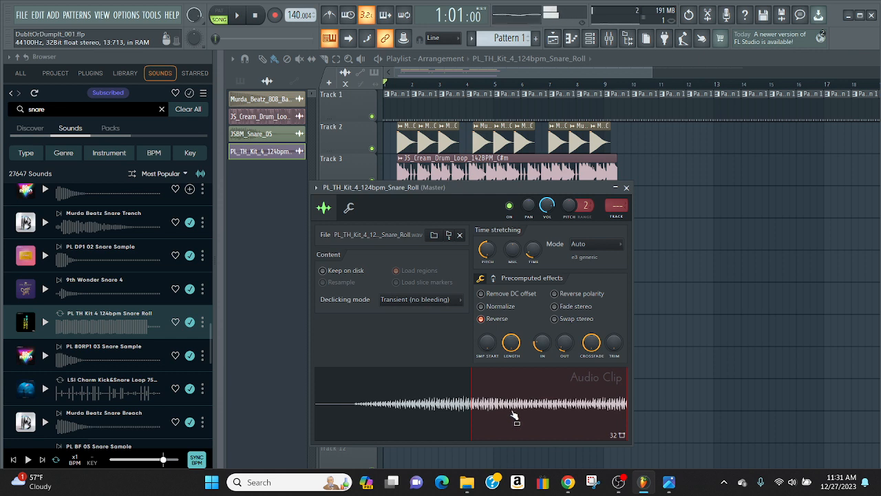
{"action": "left_click", "coordinate": [627, 188]}
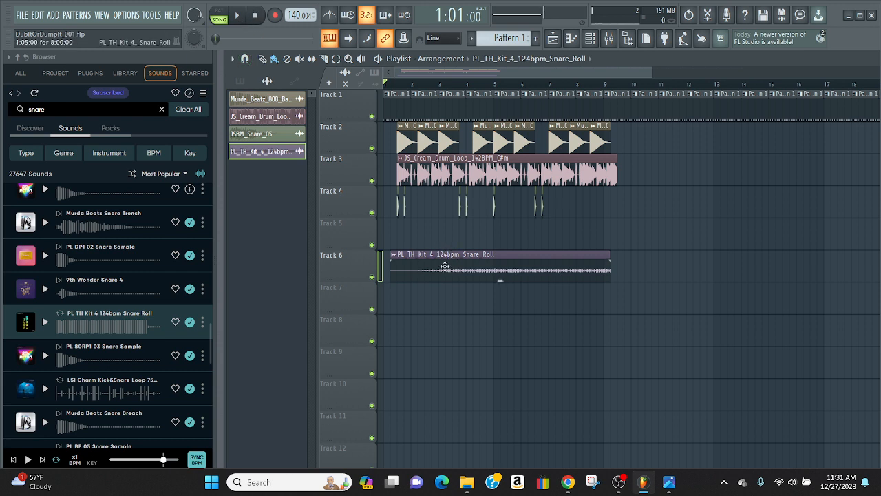
Move the snare roll clip on Track 6 to start at 4:13:00, and play the arrangement to check it
{"action": "left_click_drag", "start_coordinate": [445, 267], "coordinate": [544, 269]}
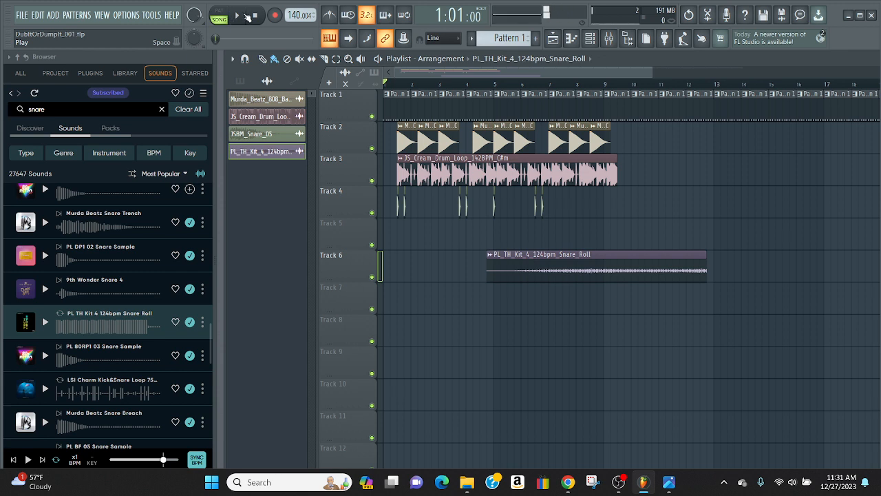
{"action": "left_click", "coordinate": [246, 15]}
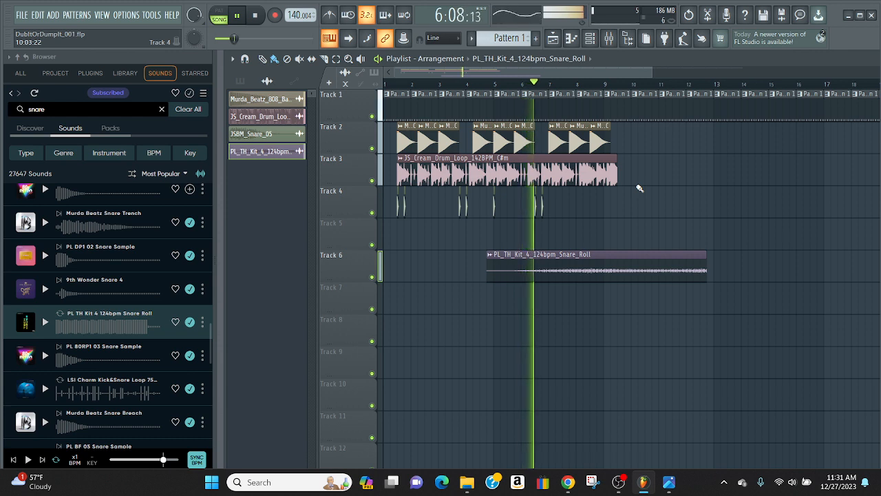
{"action": "left_click", "coordinate": [256, 17]}
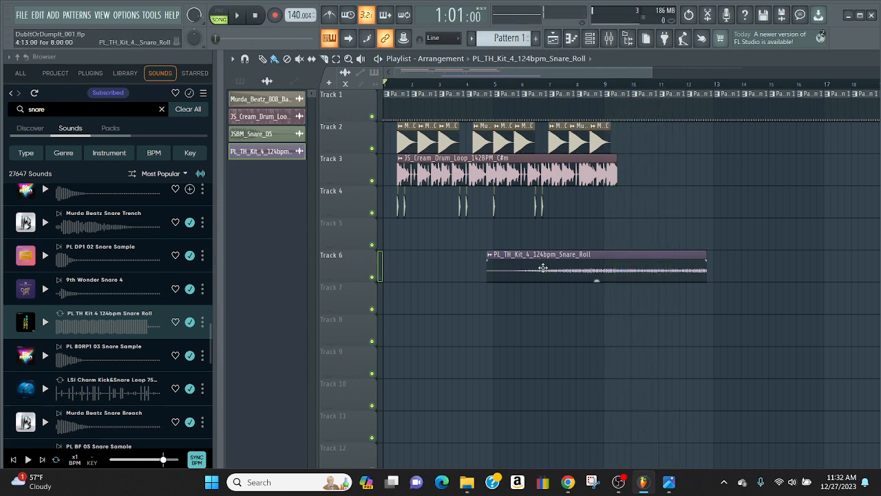
Enable Normalize for the snare roll sample and play the arrangement through the end of the clip
{"action": "double_click", "coordinate": [543, 270]}
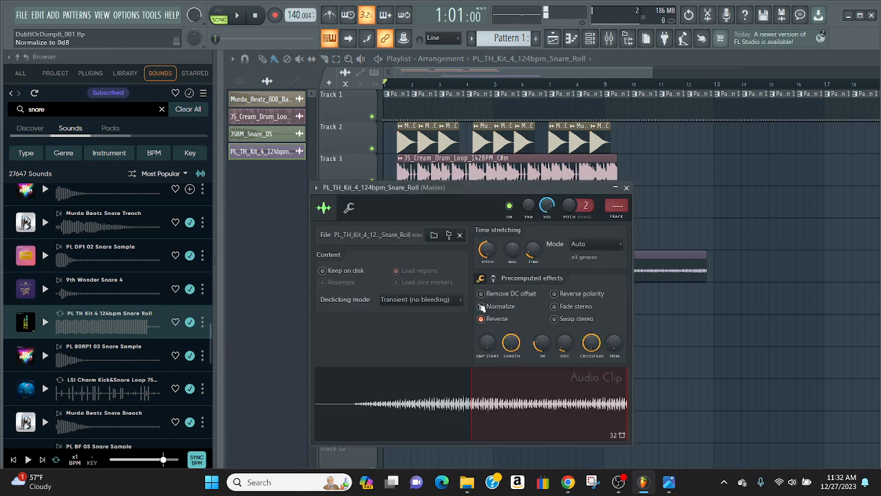
{"action": "left_click", "coordinate": [482, 306]}
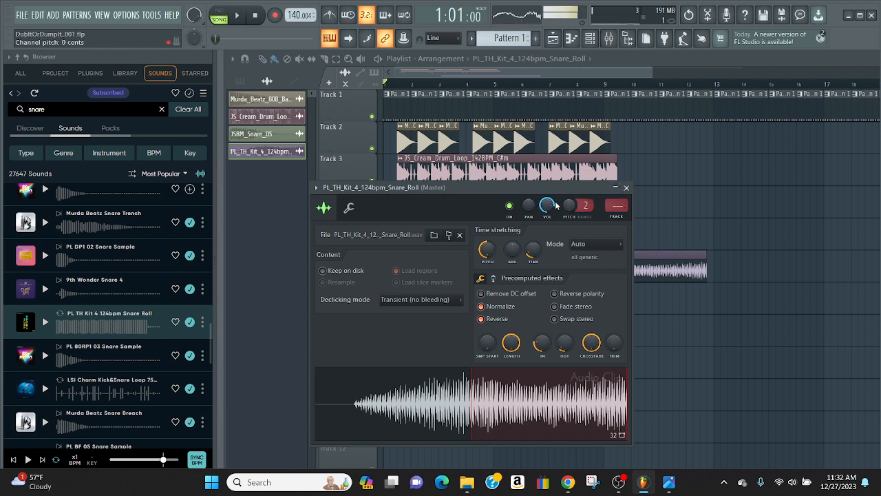
{"action": "left_click", "coordinate": [627, 187]}
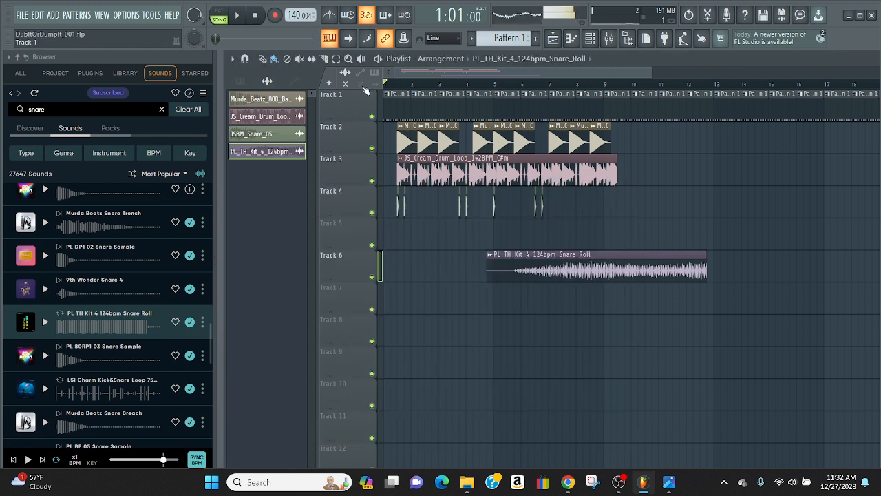
{"action": "left_click", "coordinate": [238, 16]}
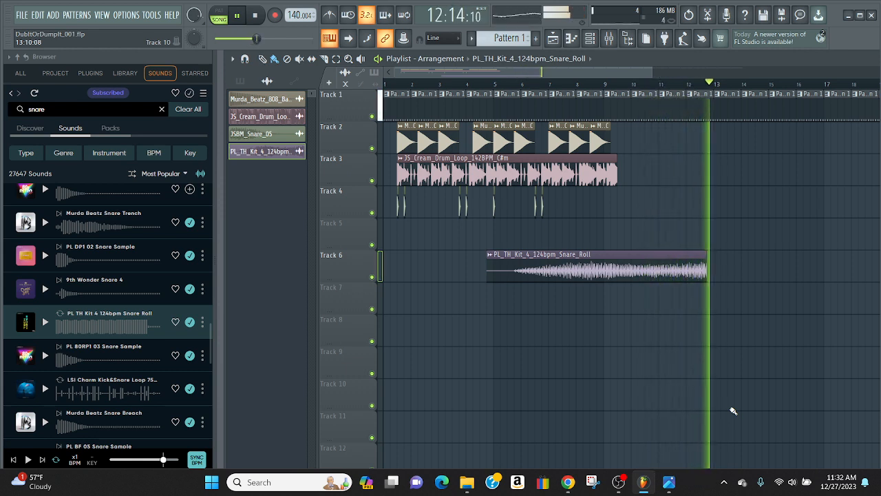
{"action": "left_click", "coordinate": [254, 15]}
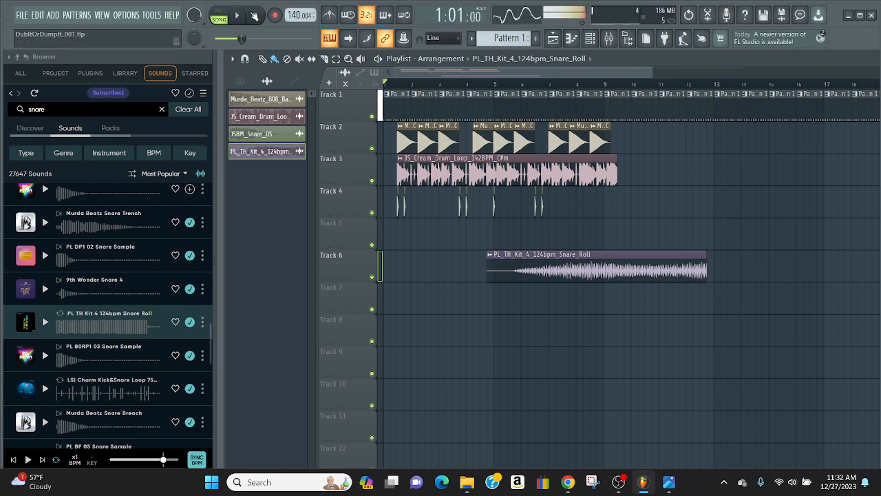
Try a 23% fade-out on the snare roll, reduce both its quick fade-in and fade-out to 0%, and play the arrangement
{"action": "double_click", "coordinate": [532, 274]}
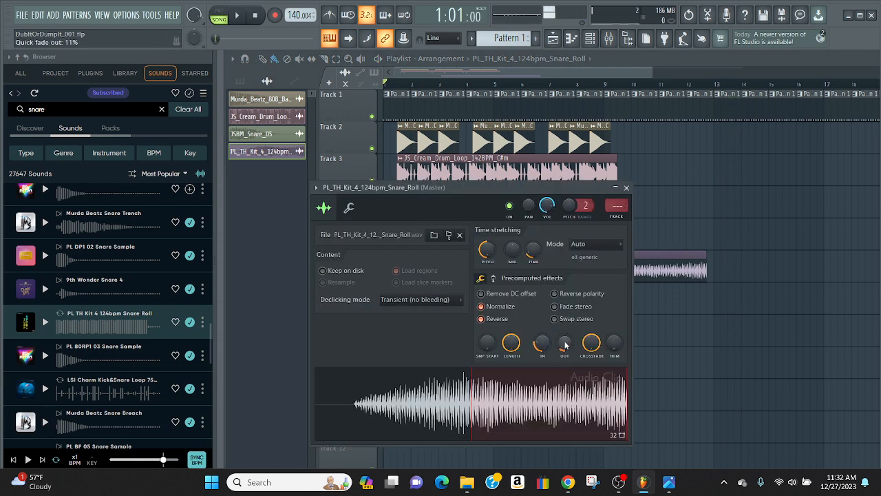
{"action": "mouse_move", "coordinate": [564, 344]}
{"action": "left_mouse_down"}
{"action": "mouse_move", "coordinate": [565, 312]}
{"action": "mouse_move", "coordinate": [564, 335]}
{"action": "left_mouse_up"}
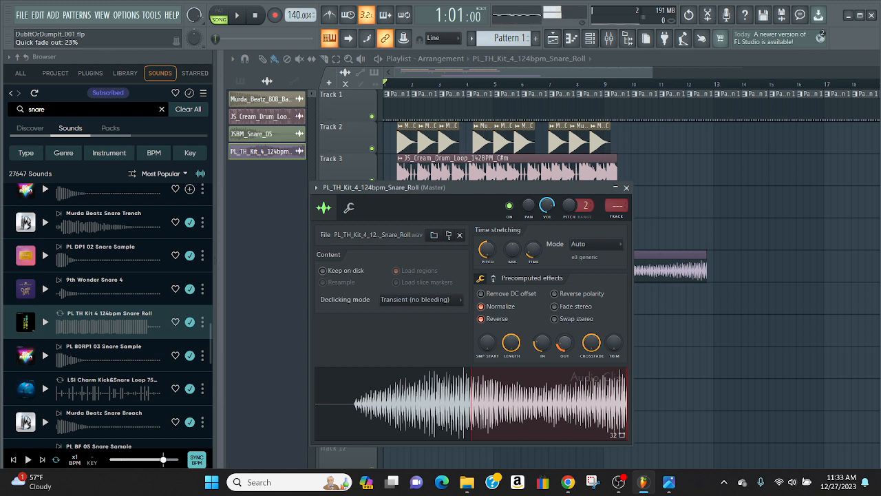
{"action": "left_click_drag", "start_coordinate": [565, 342], "coordinate": [565, 347]}
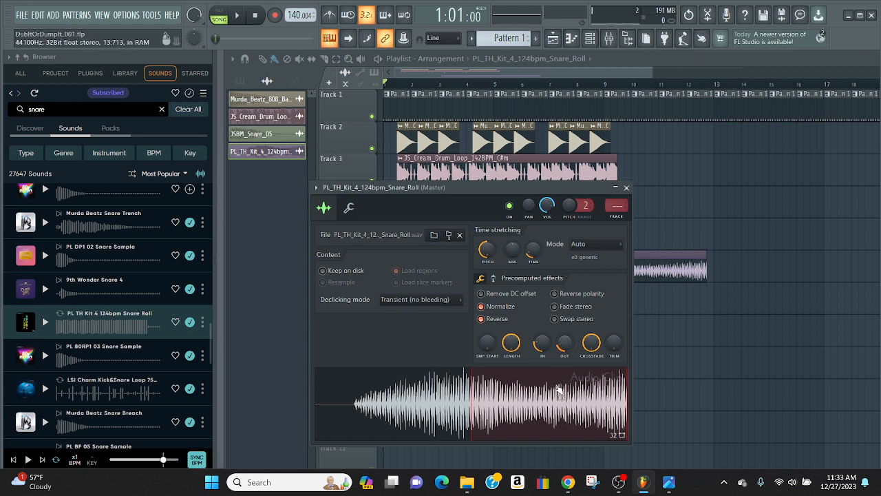
{"action": "left_click_drag", "start_coordinate": [542, 342], "coordinate": [541, 358]}
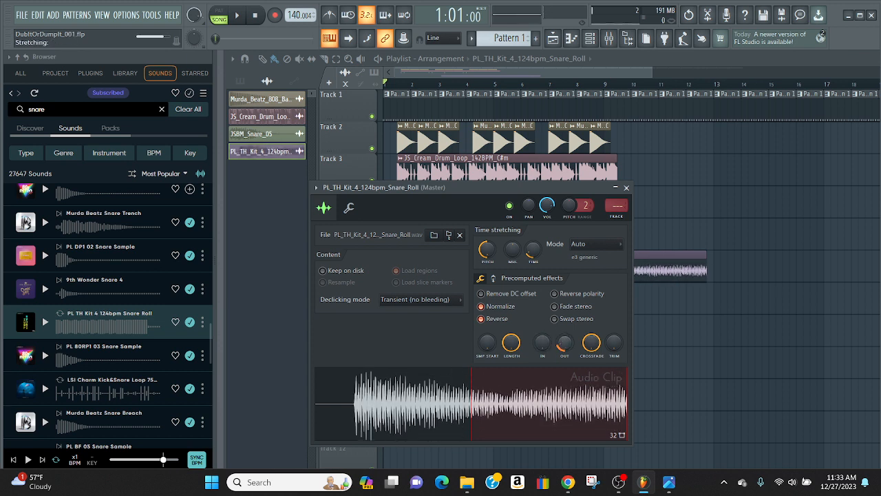
{"action": "left_click_drag", "start_coordinate": [563, 344], "coordinate": [563, 354]}
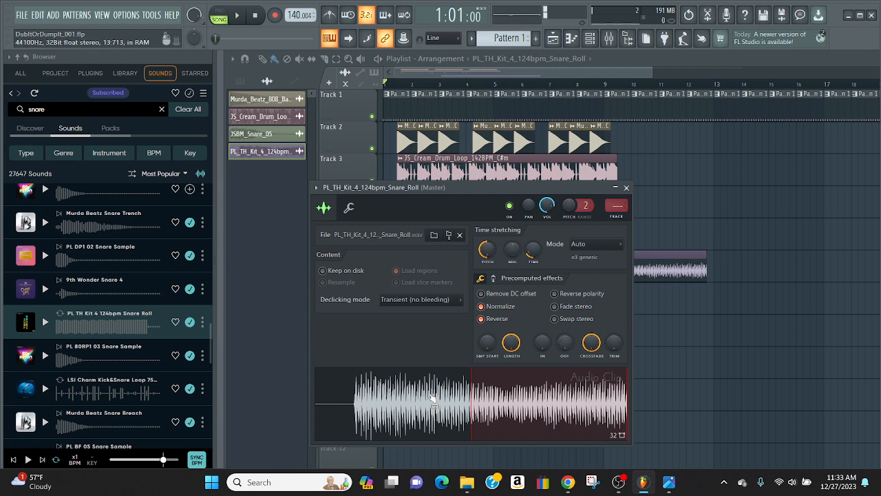
{"action": "left_click", "coordinate": [625, 187]}
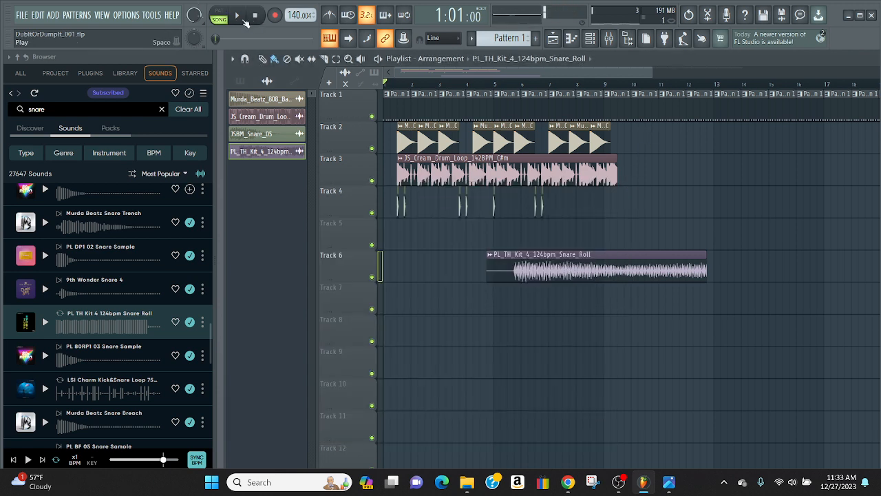
{"action": "left_click", "coordinate": [241, 15]}
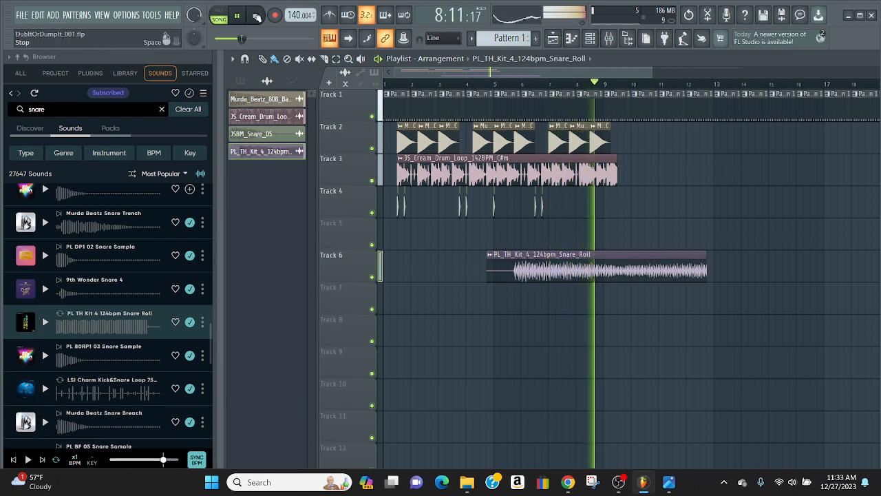
{"action": "key", "text": "space"}
Turn the snare roll's crossfade down to zero and play the arrangement to hear the change
{"action": "double_click", "coordinate": [554, 268]}
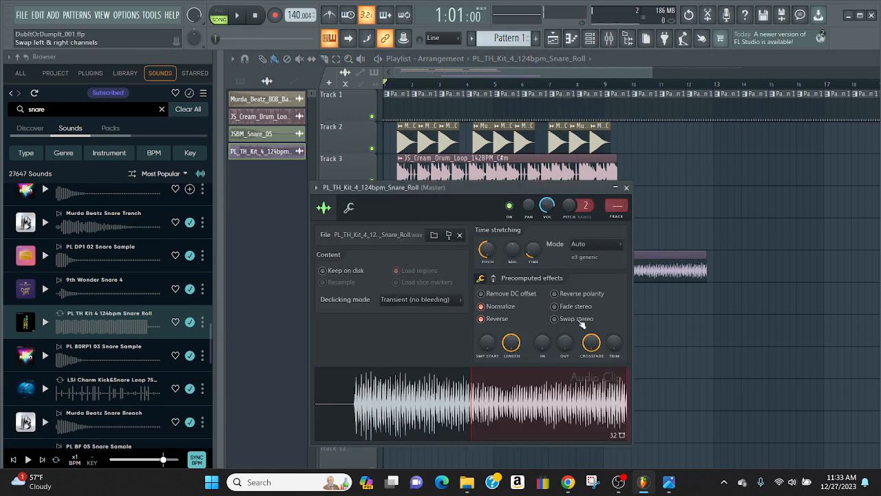
{"action": "mouse_move", "coordinate": [592, 342]}
{"action": "left_mouse_down"}
{"action": "mouse_move", "coordinate": [591, 334]}
{"action": "mouse_move", "coordinate": [592, 356]}
{"action": "left_mouse_up"}
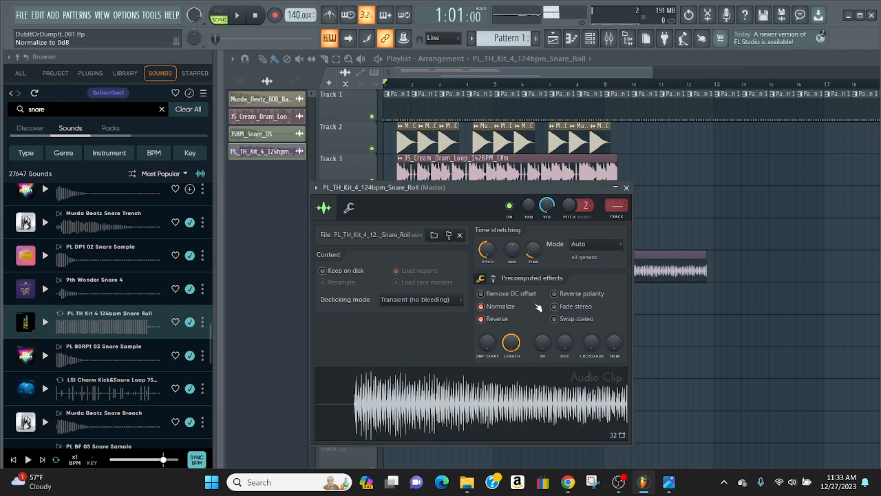
{"action": "left_click", "coordinate": [662, 200]}
{"action": "right_click", "coordinate": [666, 200]}
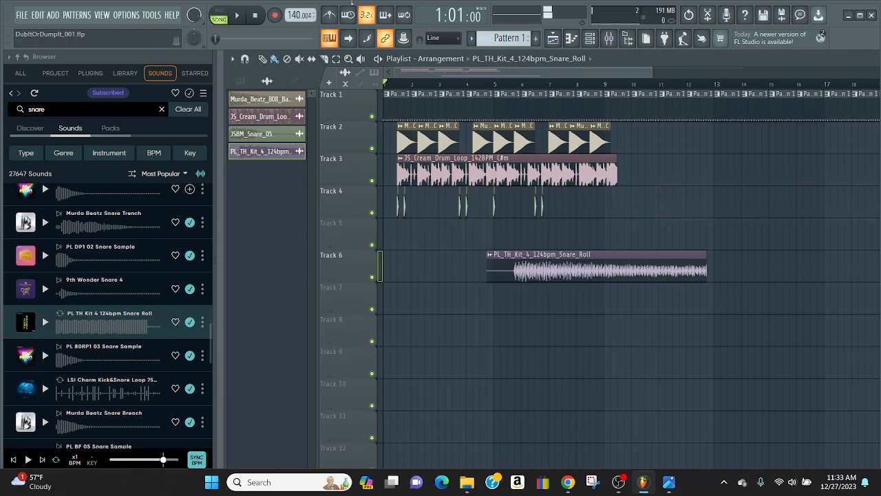
{"action": "key", "text": "space"}
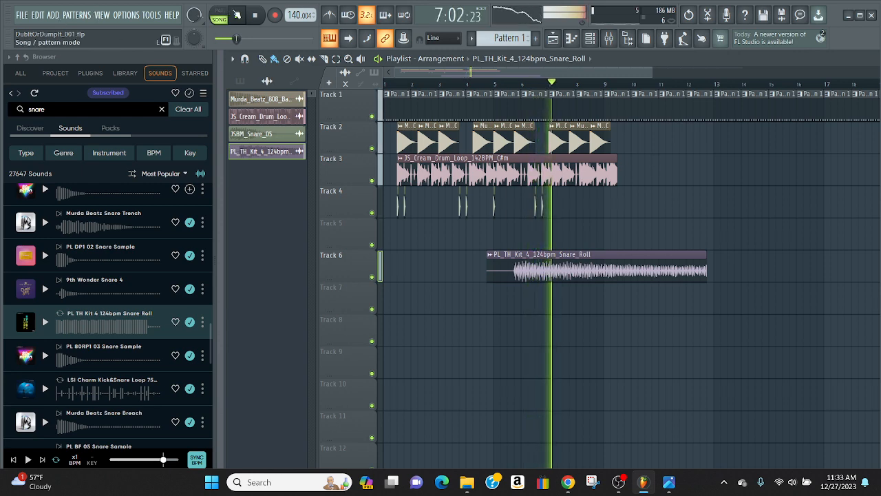
{"action": "left_click", "coordinate": [256, 15]}
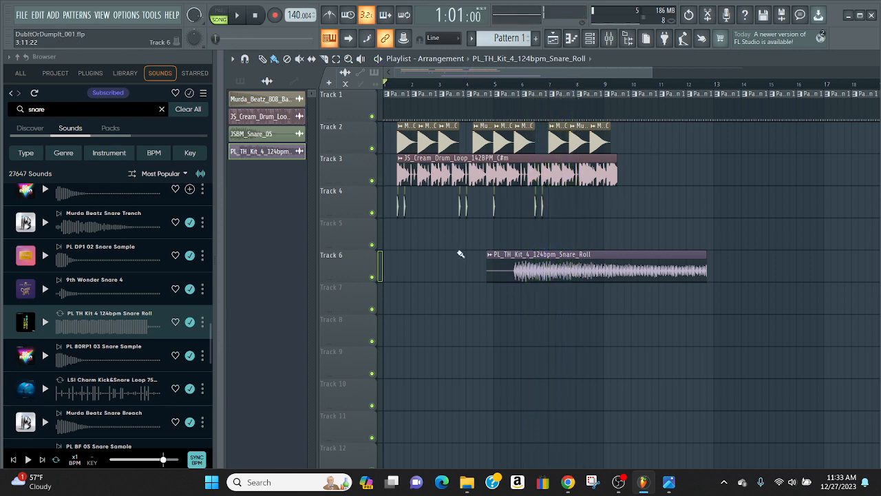
Set the snare roll's quick fade-in to 25% and close its sample settings
{"action": "double_click", "coordinate": [517, 271]}
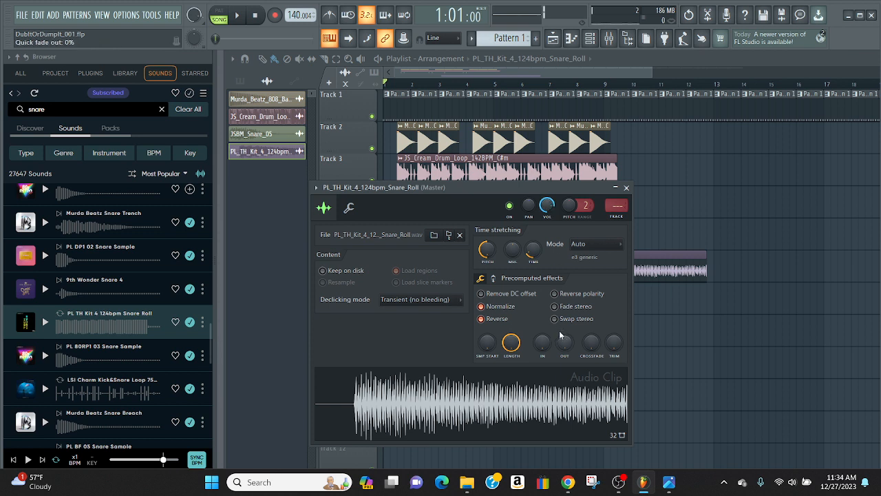
{"action": "left_click_drag", "start_coordinate": [543, 342], "coordinate": [542, 336]}
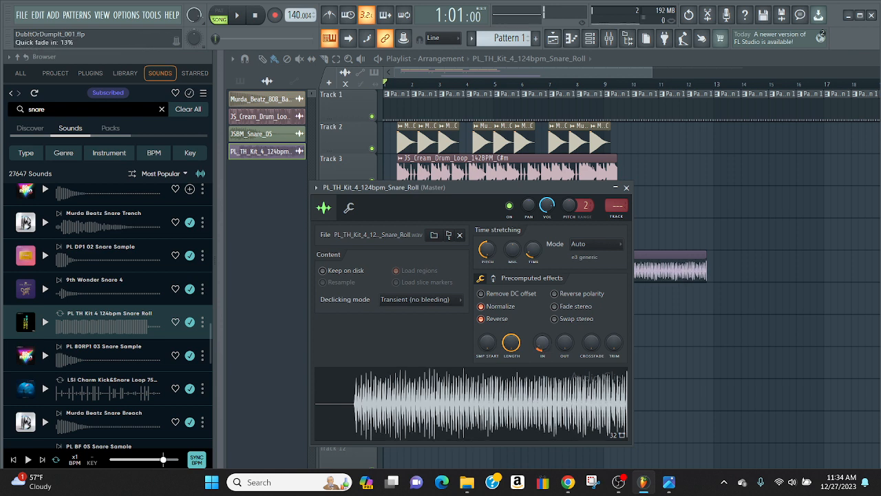
{"action": "left_click_drag", "start_coordinate": [543, 342], "coordinate": [542, 340]}
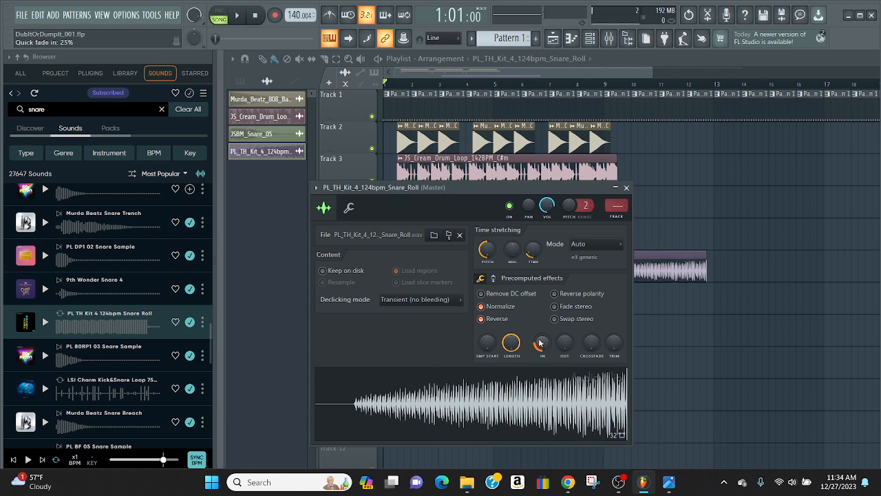
{"action": "left_click", "coordinate": [626, 188]}
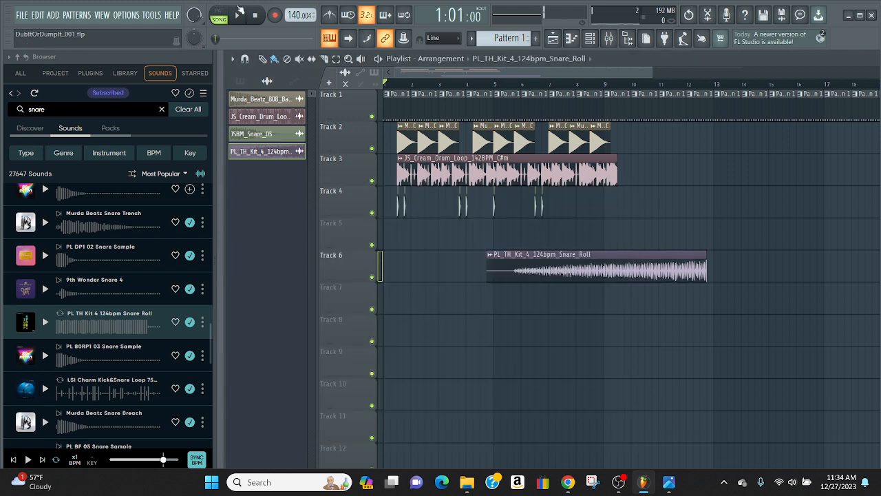
Play the arrangement from the start until the drum loop is nearly over, and stop playback
{"action": "key", "text": "space"}
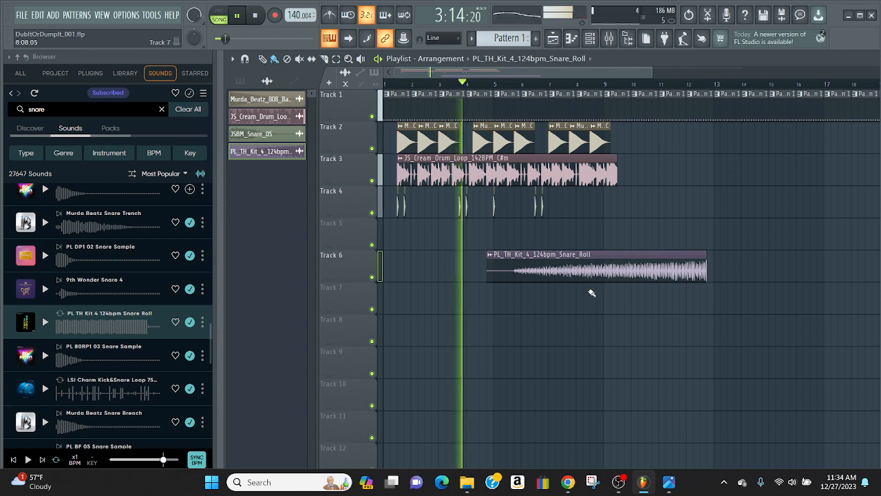
{"action": "left_click", "coordinate": [256, 16]}
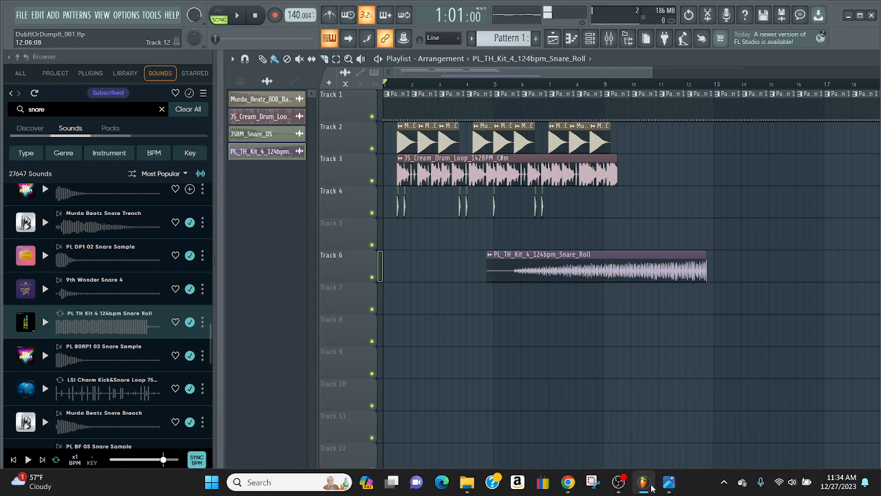
Switch to OBS Studio to check the running recording and its audio levels, and return to FL Studio
{"action": "left_click", "coordinate": [620, 486]}
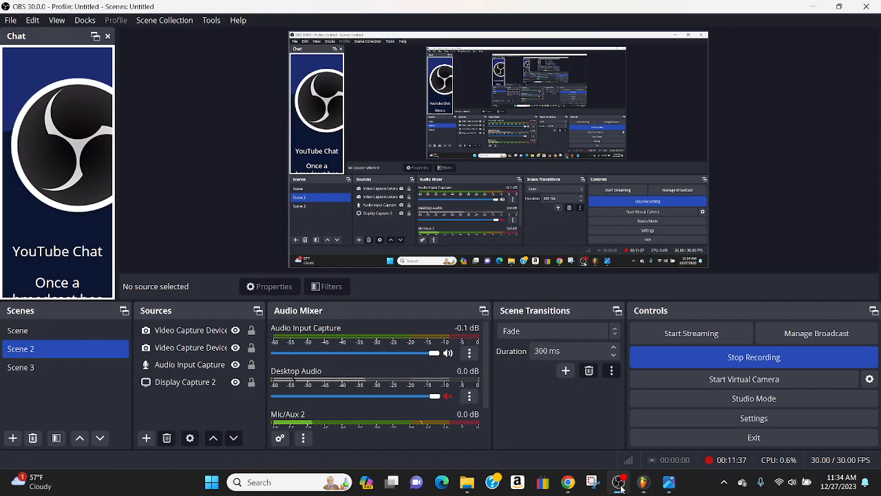
{"action": "left_click", "coordinate": [619, 486]}
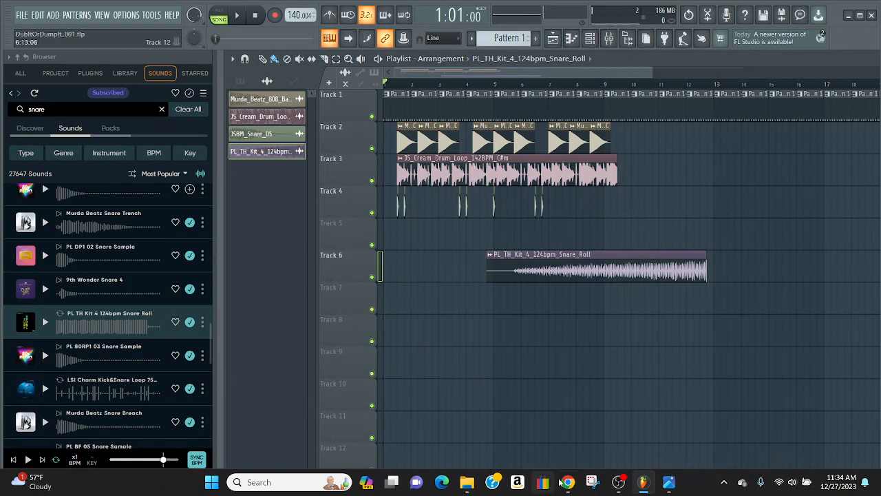
{"action": "left_click", "coordinate": [618, 483]}
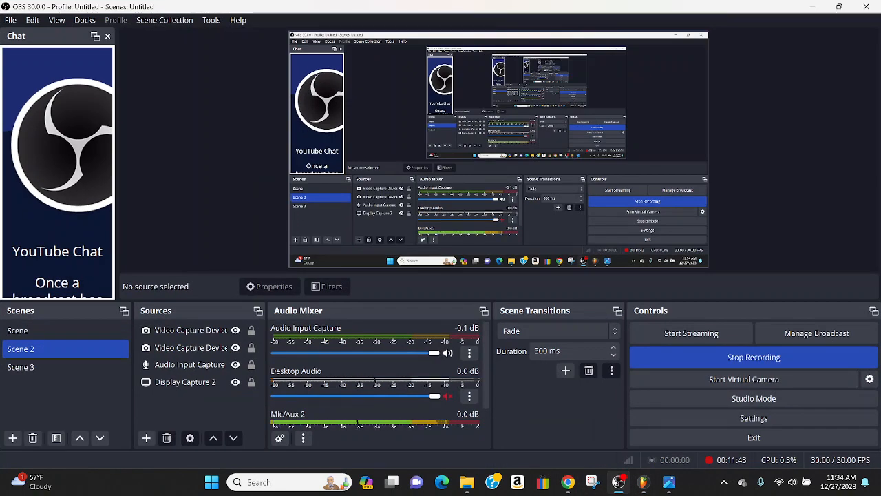
{"action": "left_click", "coordinate": [616, 483]}
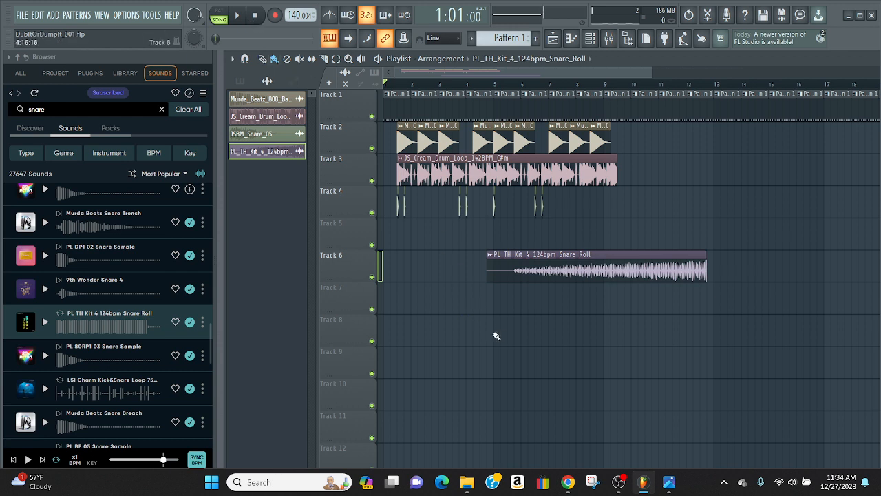
{"action": "left_click", "coordinate": [99, 324]}
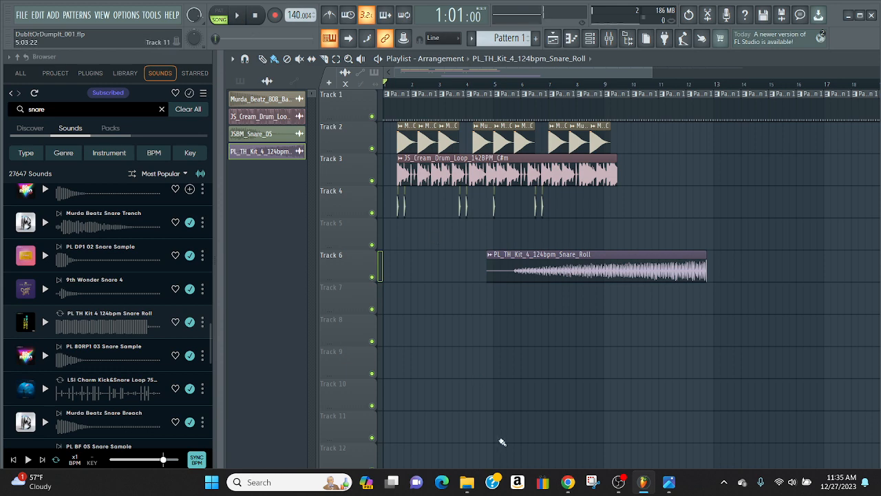
{"action": "mouse_move", "coordinate": [487, 72]}
{"action": "left_mouse_down"}
{"action": "mouse_move", "coordinate": [536, 78]}
{"action": "mouse_move", "coordinate": [493, 78]}
{"action": "left_mouse_up"}
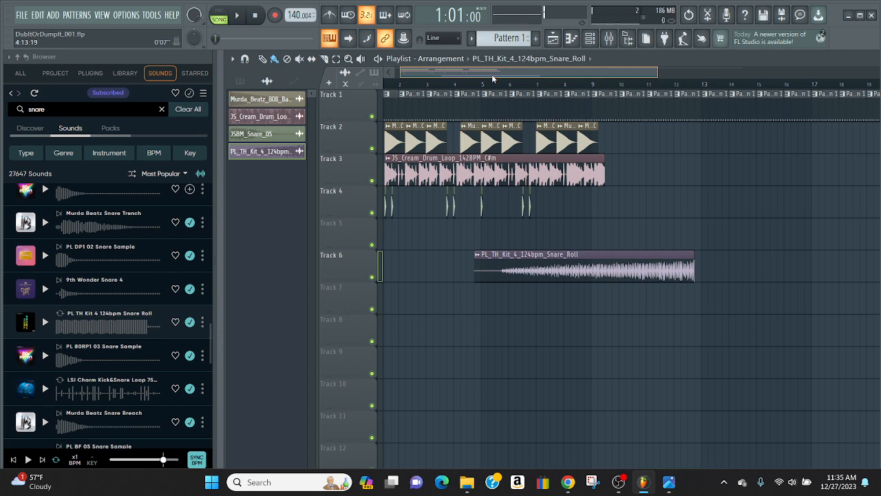
{"action": "left_click_drag", "start_coordinate": [493, 78], "coordinate": [520, 78]}
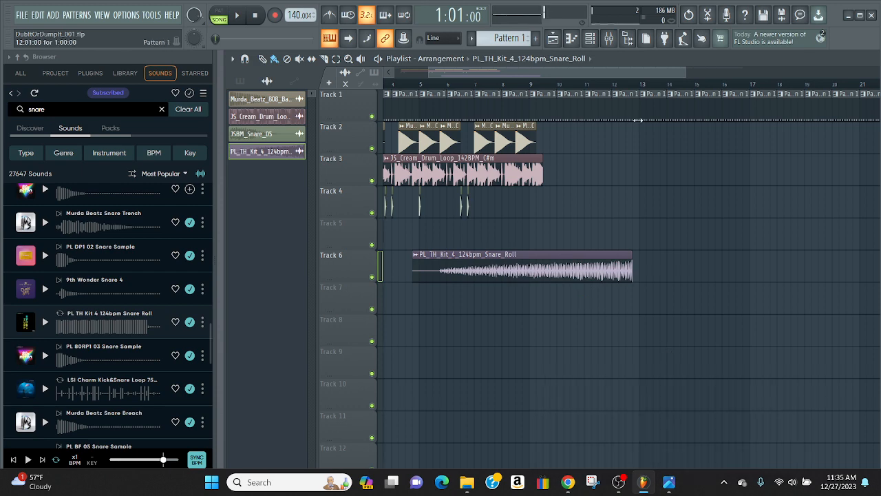
Open Edison from the mixer's Master track and cut all of the old audio out of it
{"action": "left_click", "coordinate": [614, 39]}
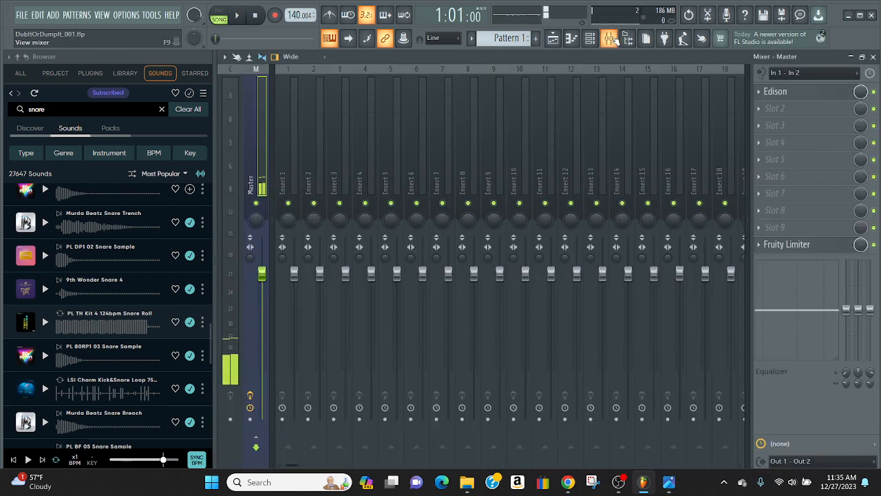
{"action": "left_click", "coordinate": [775, 91]}
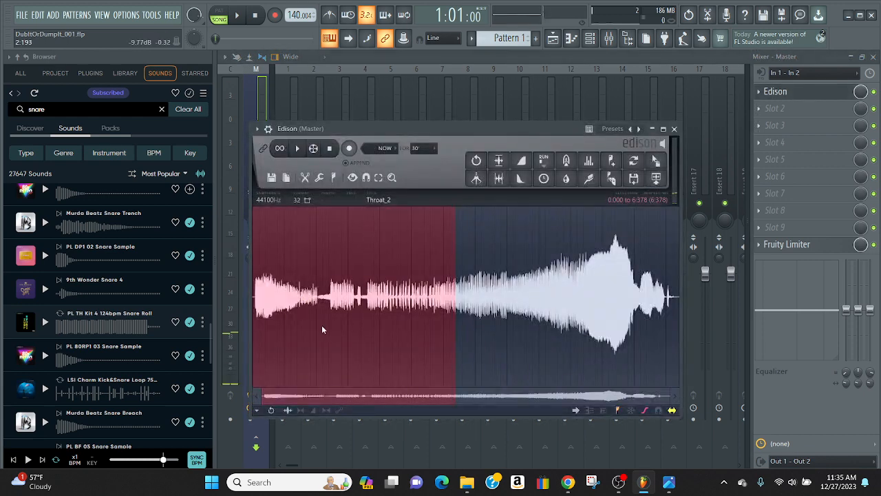
{"action": "right_click", "coordinate": [318, 228]}
{"action": "mouse_move", "coordinate": [338, 260]}
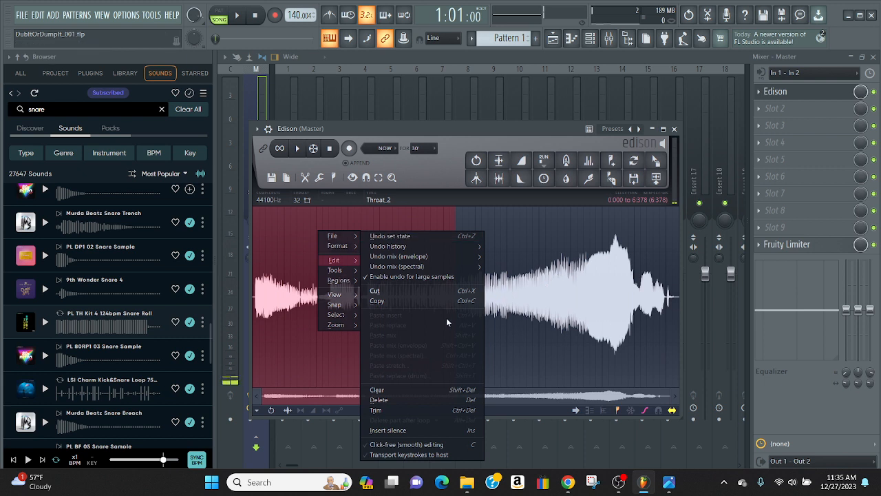
{"action": "left_click", "coordinate": [390, 292]}
{"action": "left_click", "coordinate": [513, 236]}
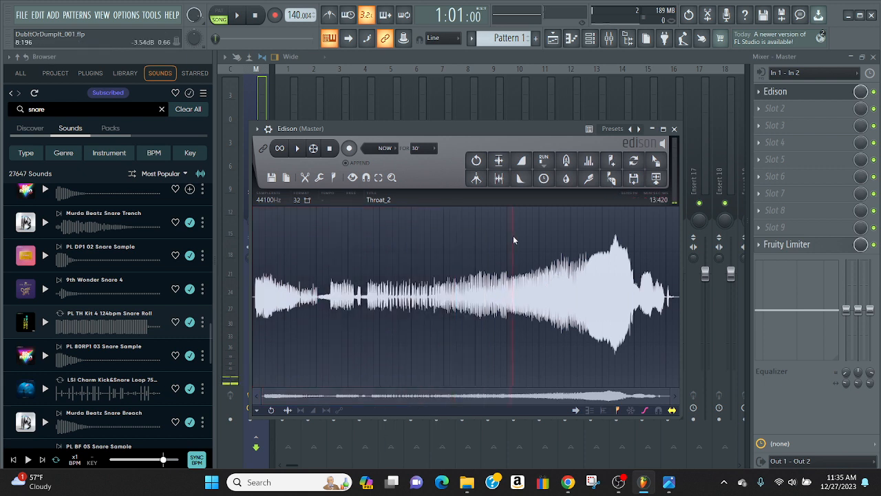
{"action": "right_click", "coordinate": [399, 269]}
{"action": "mouse_move", "coordinate": [415, 298]}
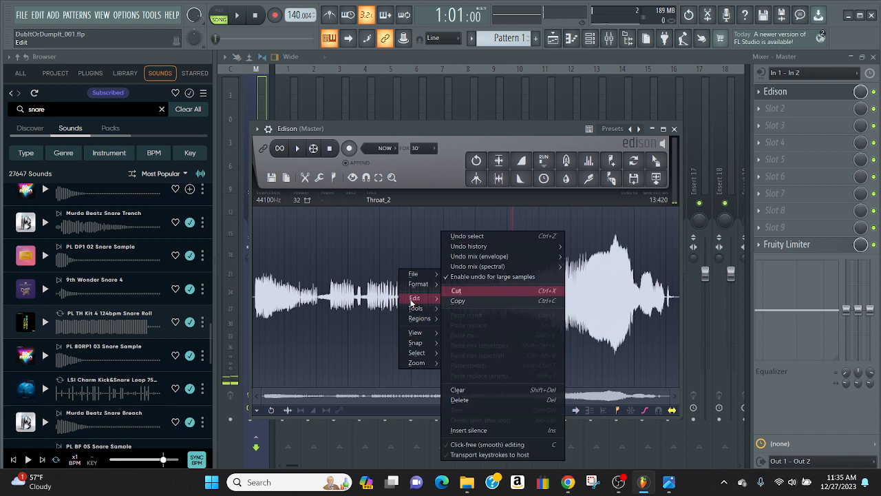
{"action": "left_click", "coordinate": [457, 290]}
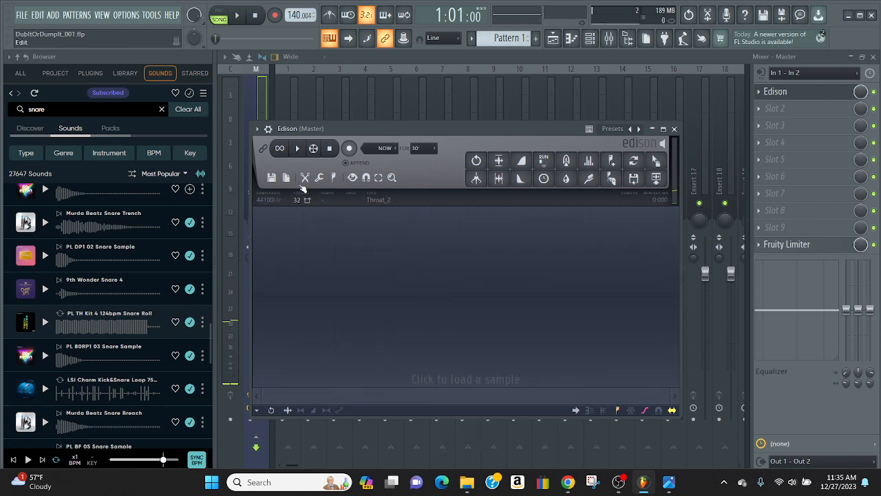
Record a piano take in Edison and cut the silence before its first note, from 0.000 to 1:269
{"action": "left_click", "coordinate": [349, 149]}
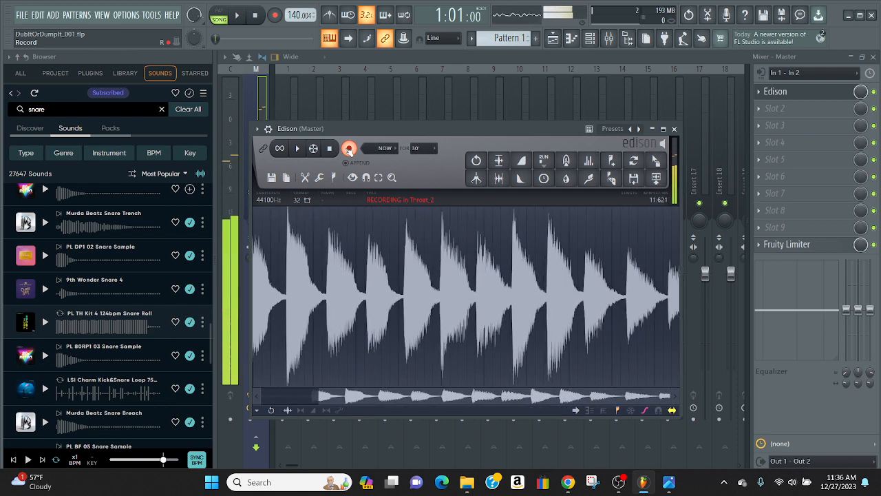
{"action": "left_click", "coordinate": [329, 151]}
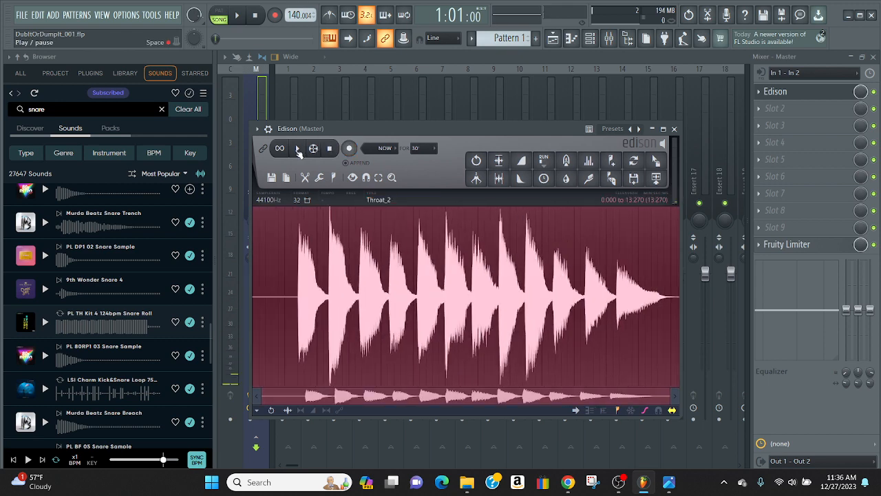
{"action": "left_click", "coordinate": [294, 231]}
{"action": "left_click_drag", "start_coordinate": [294, 232], "coordinate": [177, 222]}
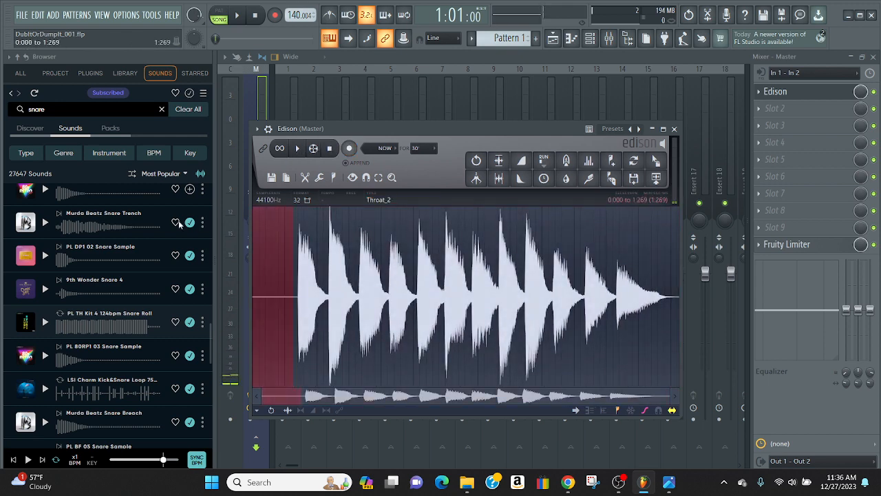
{"action": "right_click", "coordinate": [273, 235]}
{"action": "mouse_move", "coordinate": [289, 265]}
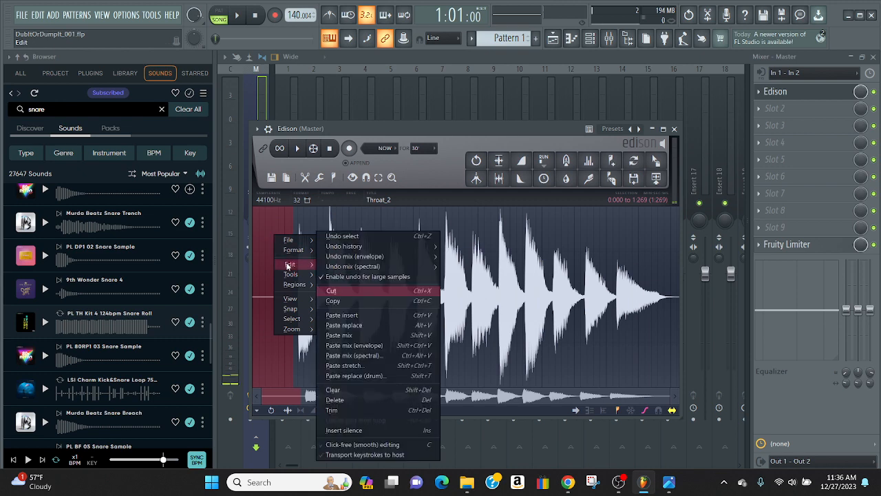
{"action": "left_click", "coordinate": [350, 293]}
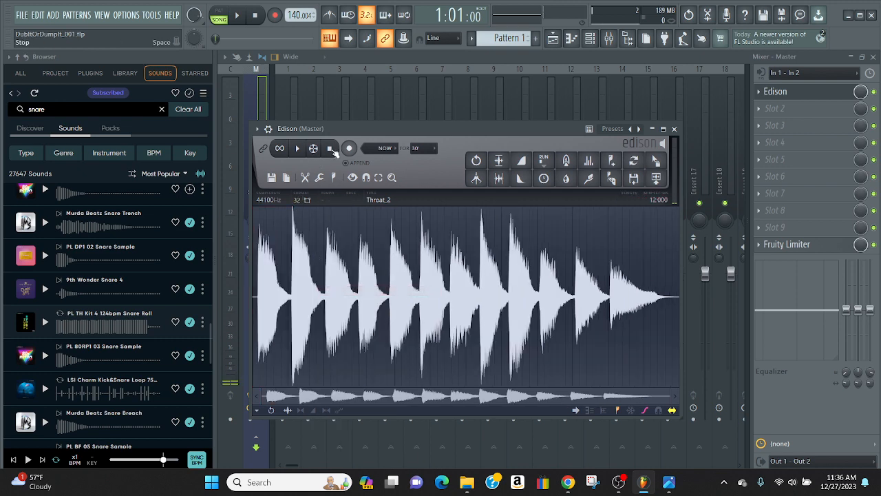
Play back the trimmed piano recording in Edison, dismissing the desktop notification
{"action": "left_click", "coordinate": [297, 149]}
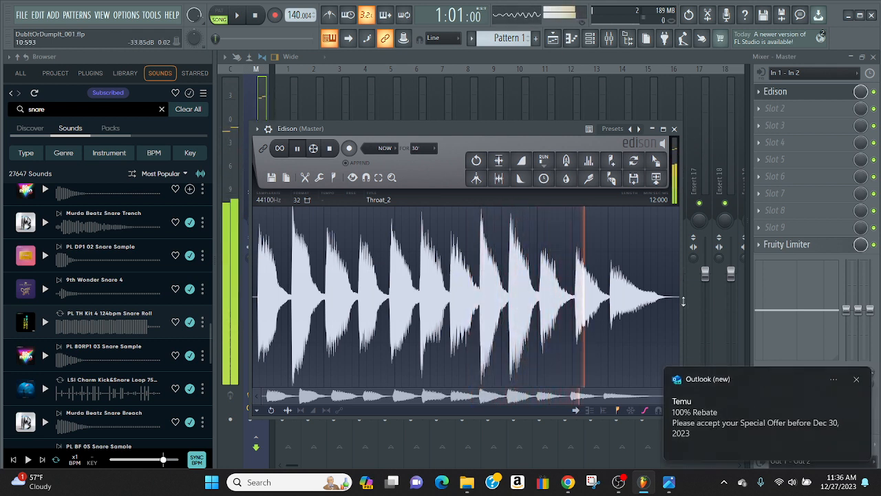
{"action": "left_click", "coordinate": [857, 376]}
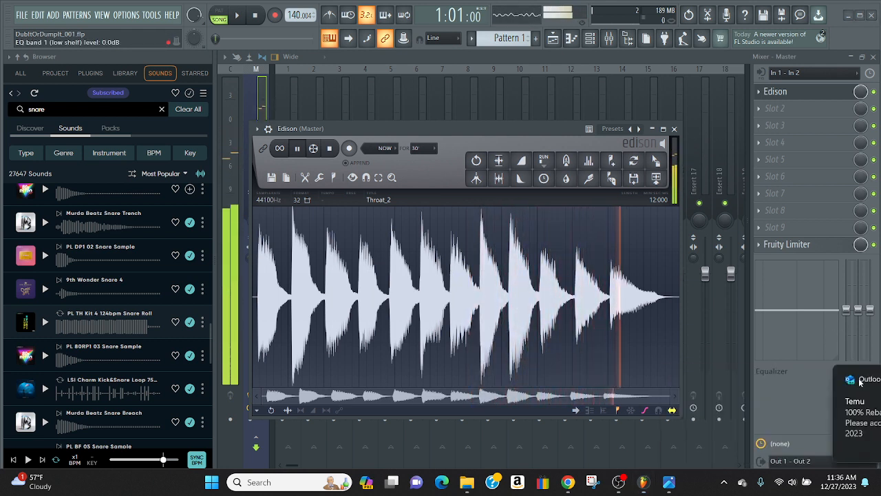
{"action": "left_click", "coordinate": [331, 153]}
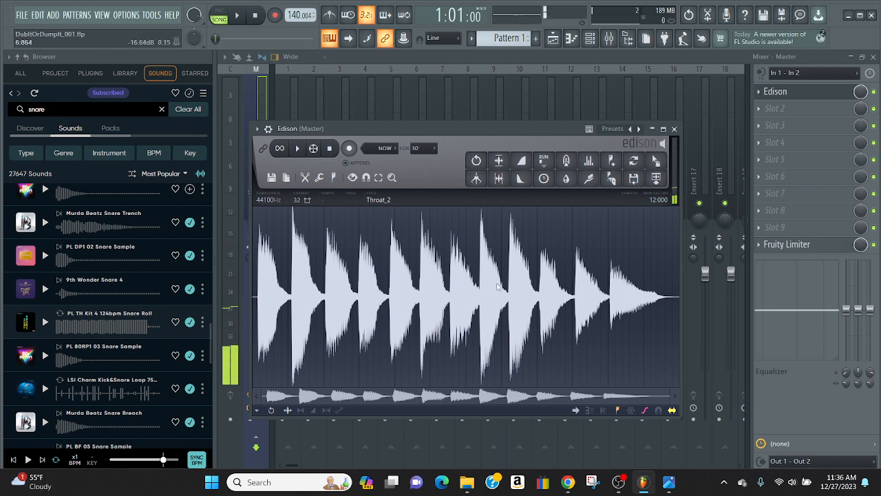
{"action": "left_click", "coordinate": [296, 149]}
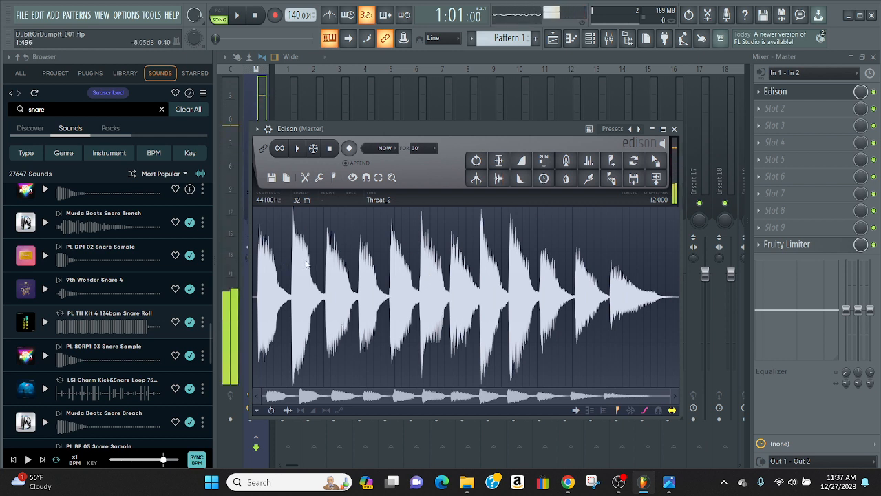
Save the Edison recording as the wave file Piano_001 in the DubNBass folder
{"action": "left_click", "coordinate": [271, 178]}
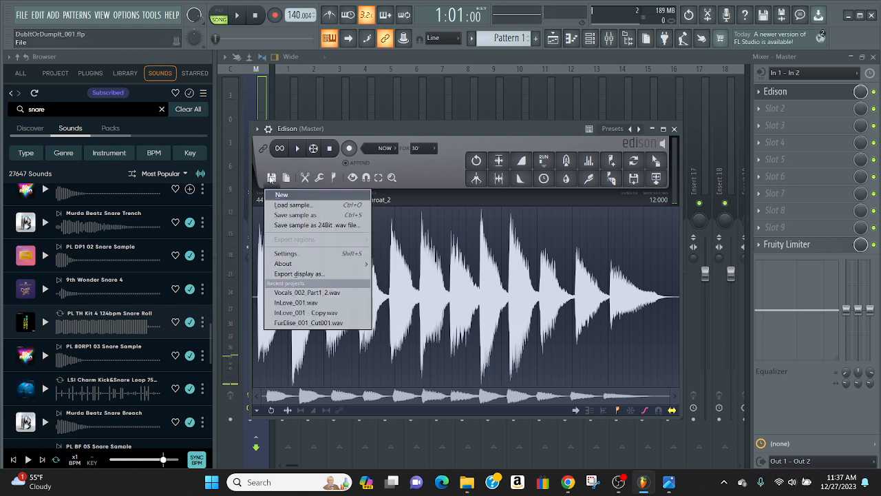
{"action": "left_click", "coordinate": [279, 216]}
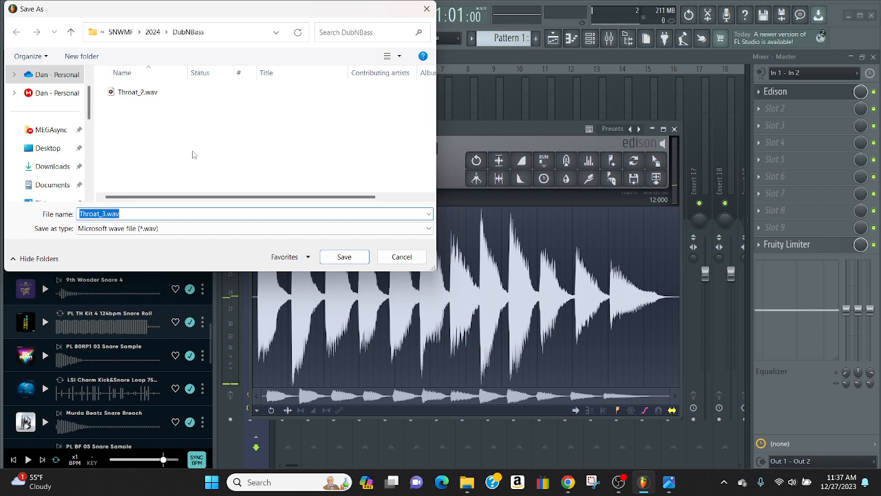
{"action": "type", "text": "Pl"}
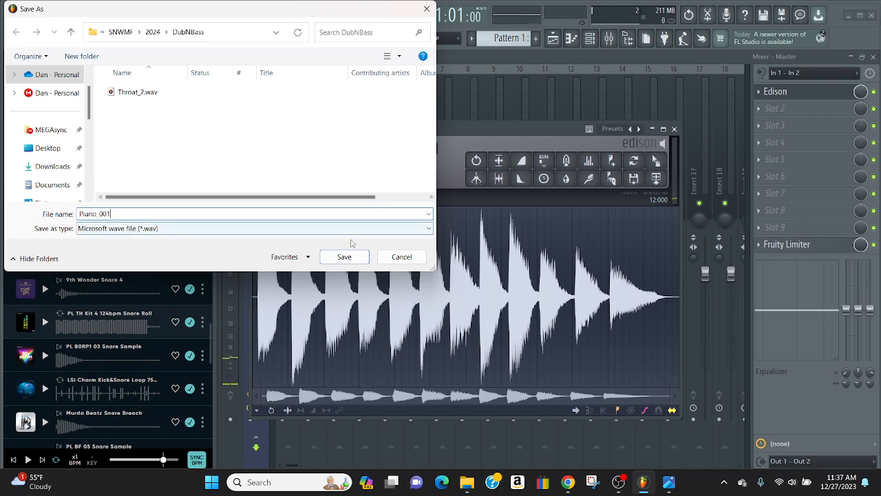
{"action": "left_click", "coordinate": [346, 260]}
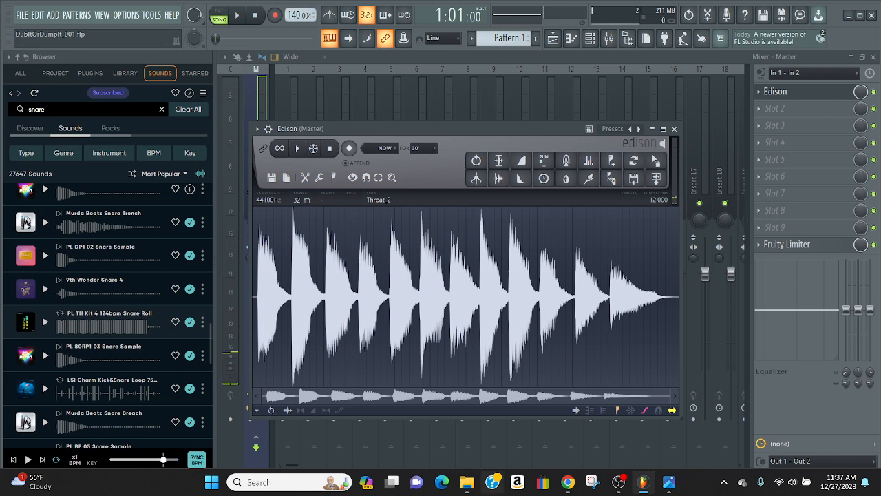
Switch to the DubNBass folder in File Explorer, narrow its window and move it clear of the Edison waveform's beginning
{"action": "left_click", "coordinate": [467, 483]}
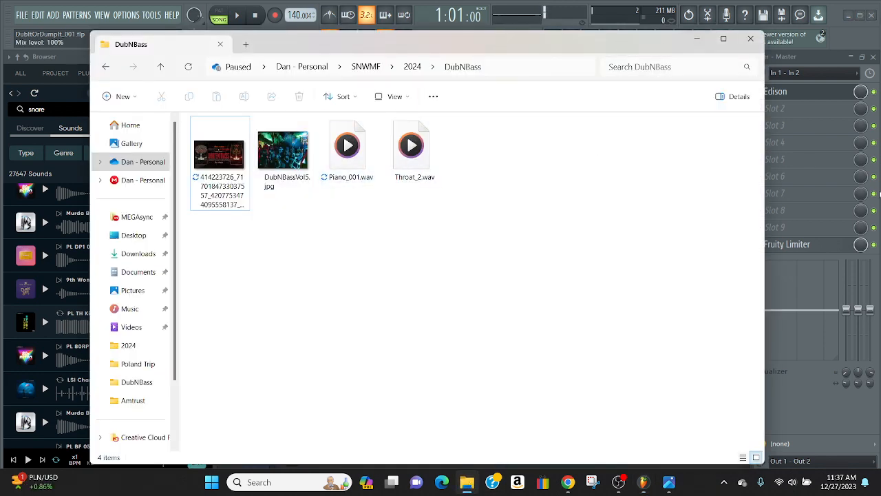
{"action": "left_click_drag", "start_coordinate": [764, 206], "coordinate": [491, 207]}
{"action": "left_click_drag", "start_coordinate": [335, 44], "coordinate": [723, 179]}
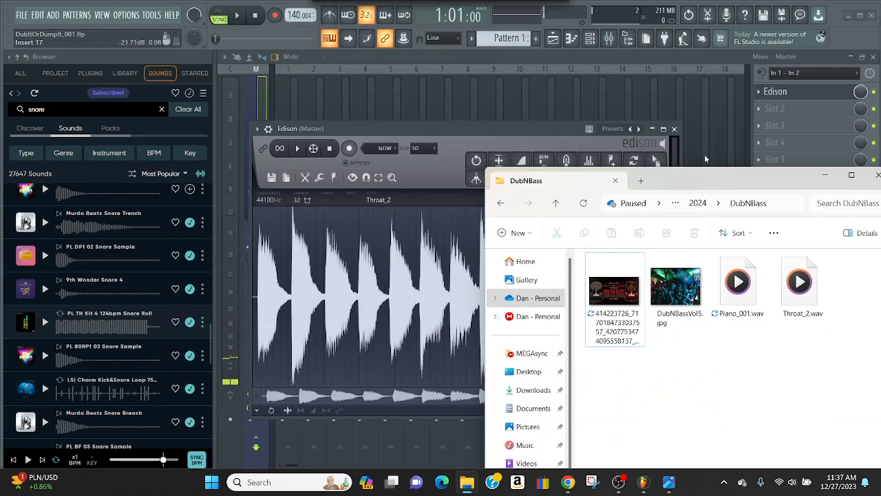
Close Edison and the mixer to return to the playlist arrangement
{"action": "left_click", "coordinate": [652, 129]}
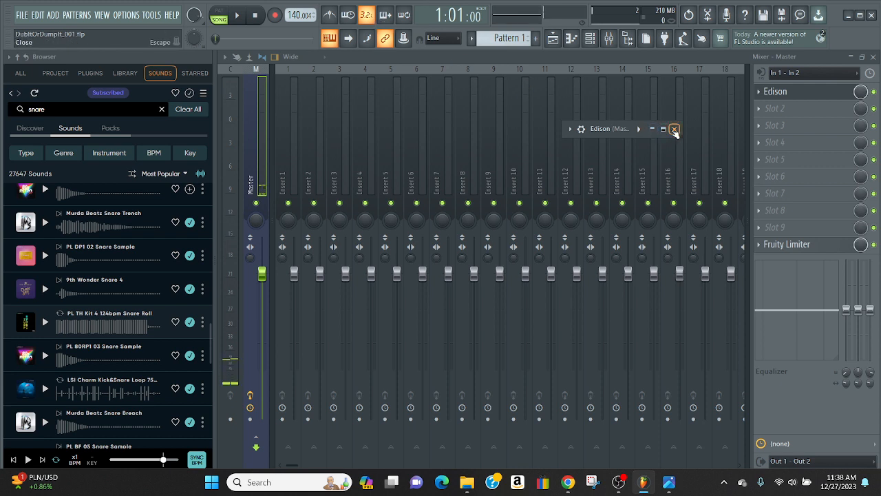
{"action": "left_click", "coordinate": [674, 130]}
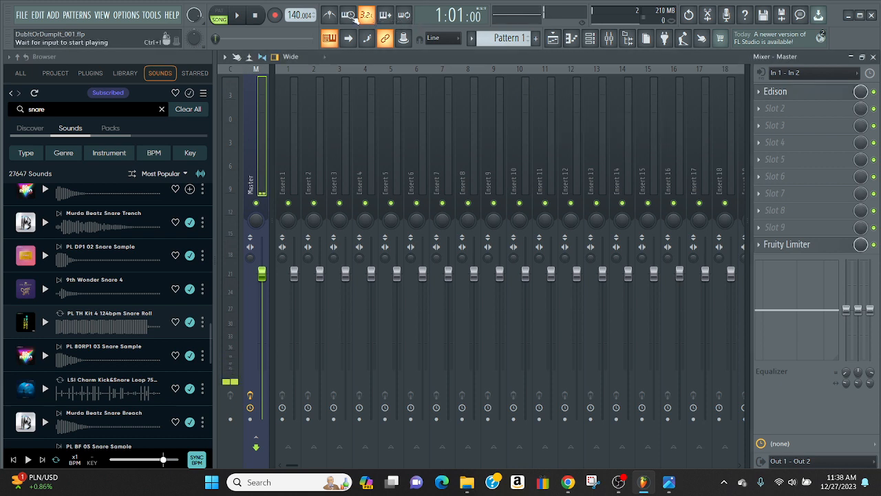
{"action": "left_click", "coordinate": [572, 40]}
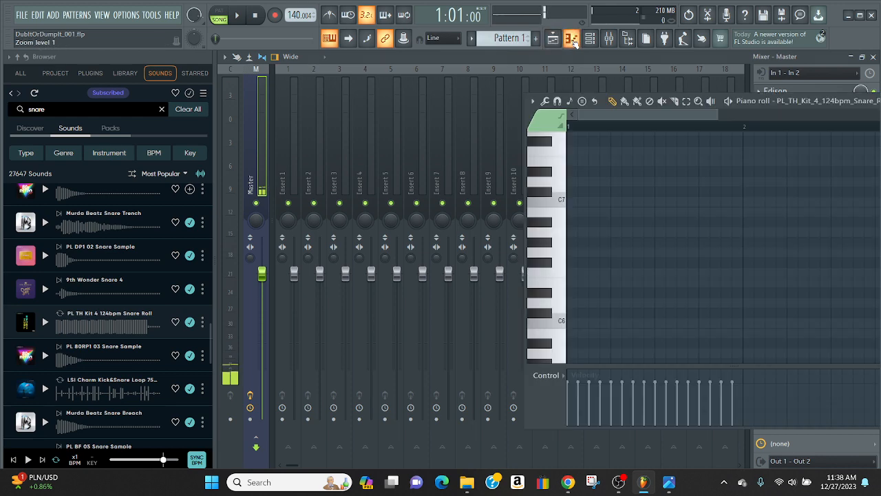
{"action": "left_click", "coordinate": [571, 39]}
{"action": "left_click", "coordinate": [589, 39]}
{"action": "left_click", "coordinate": [590, 39]}
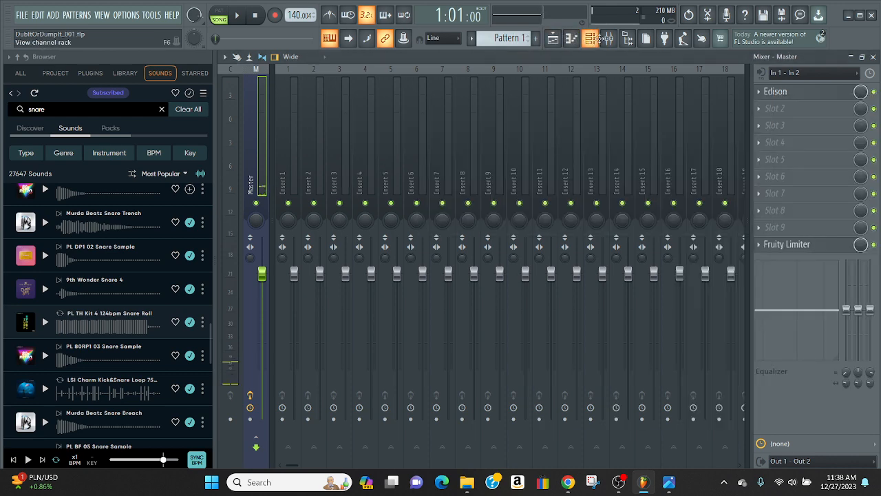
{"action": "left_click", "coordinate": [608, 40]}
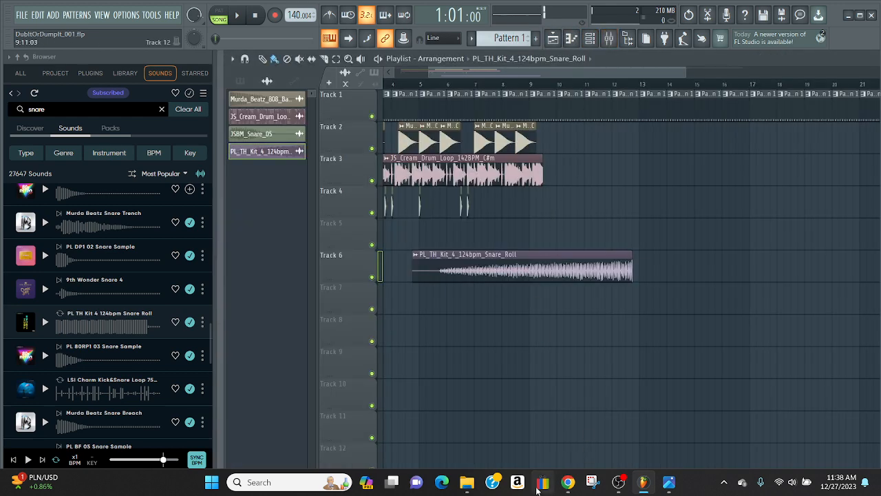
Add Piano_001.wav from the DubNBass folder to Track 8 of the playlist, starting it halfway through bar 7
{"action": "left_click", "coordinate": [471, 483]}
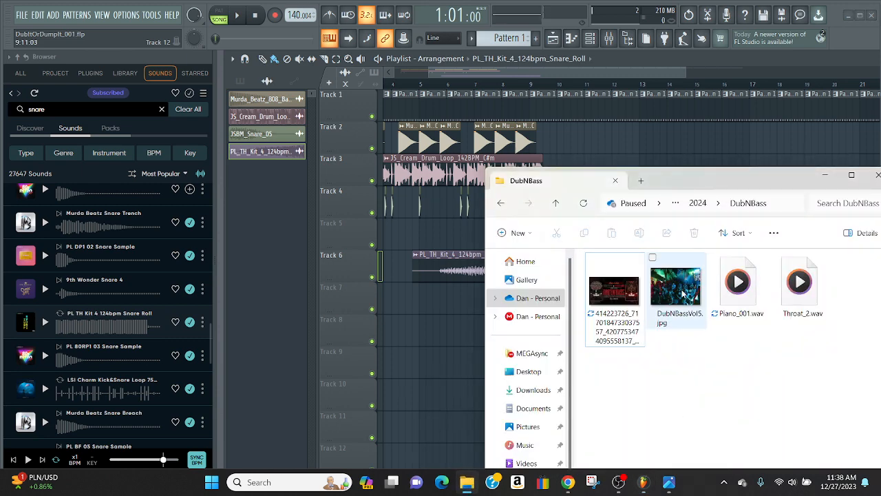
{"action": "left_click_drag", "start_coordinate": [742, 285], "coordinate": [444, 335]}
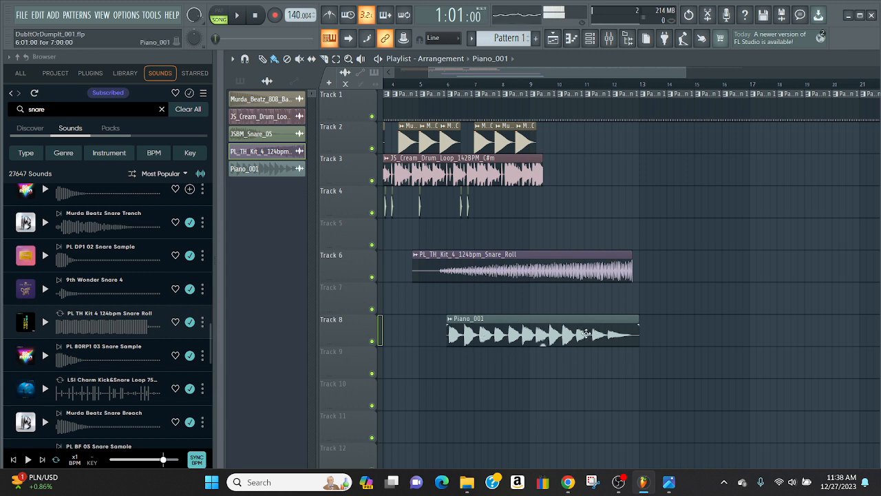
{"action": "left_click_drag", "start_coordinate": [527, 337], "coordinate": [555, 334]}
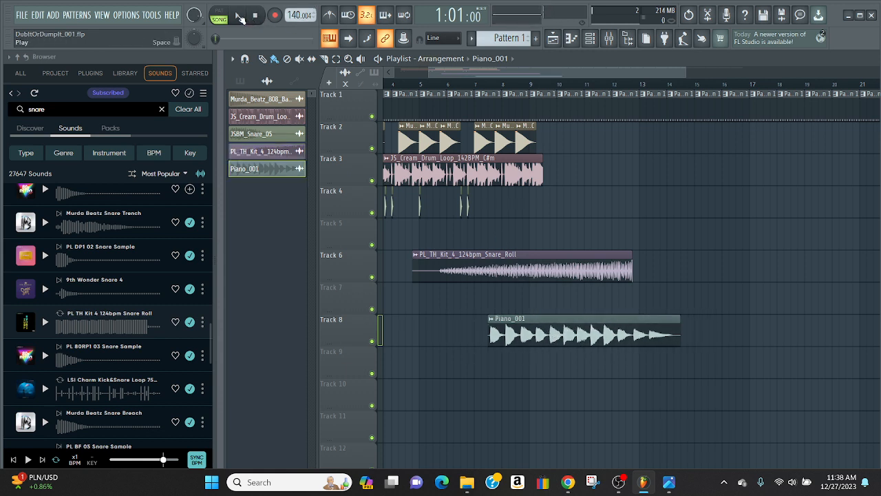
Play the arrangement, switch to OBS to unmute Desktop Audio during playback, and return to FL Studio to stop it
{"action": "left_click", "coordinate": [239, 16]}
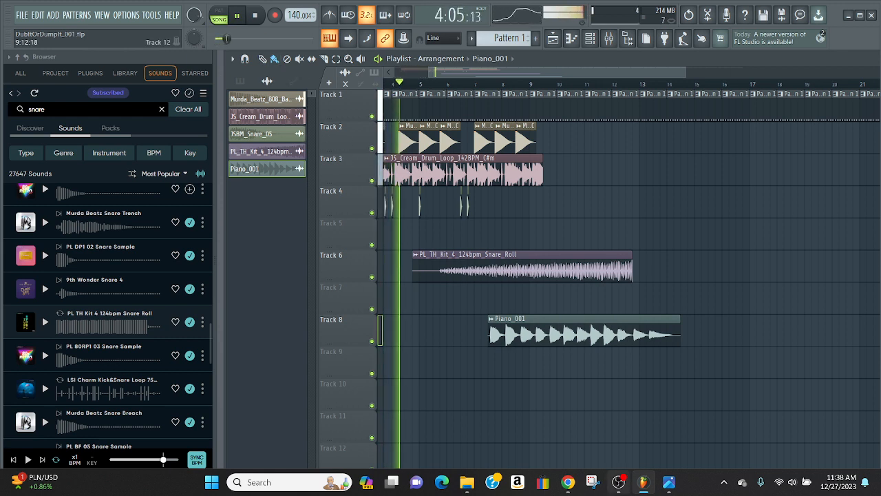
{"action": "left_click", "coordinate": [620, 483]}
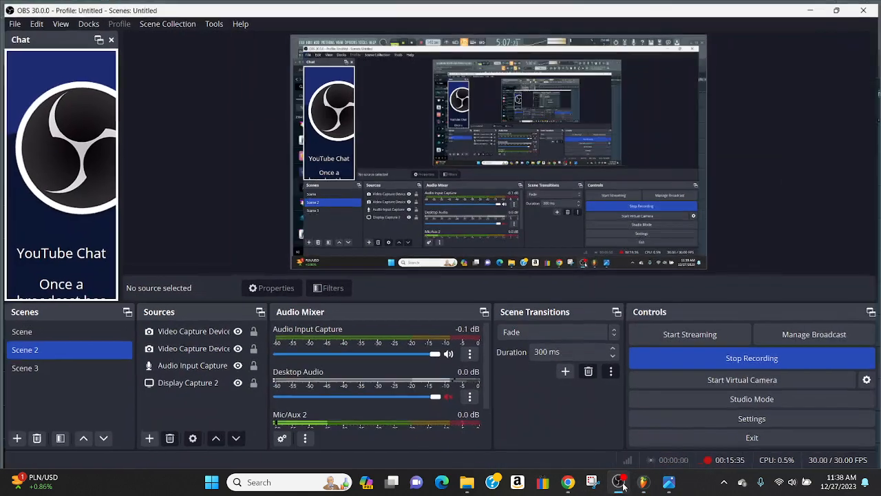
{"action": "left_click", "coordinate": [621, 483]}
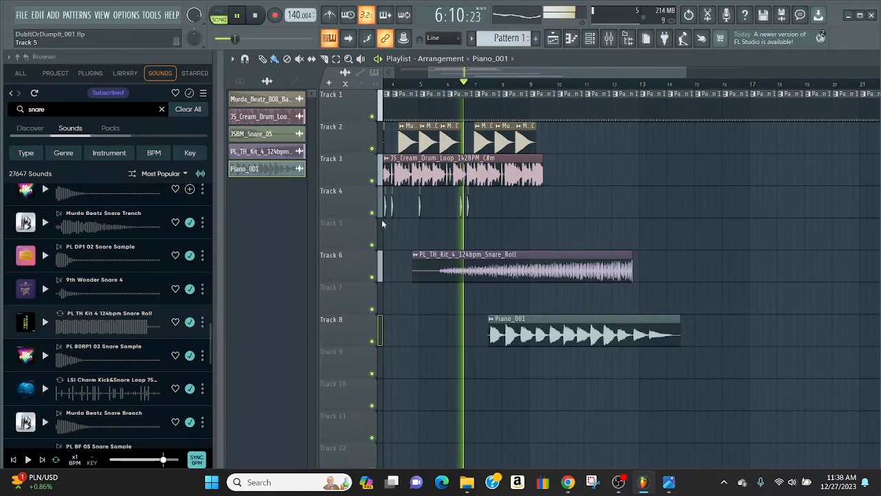
{"action": "mouse_move", "coordinate": [620, 484]}
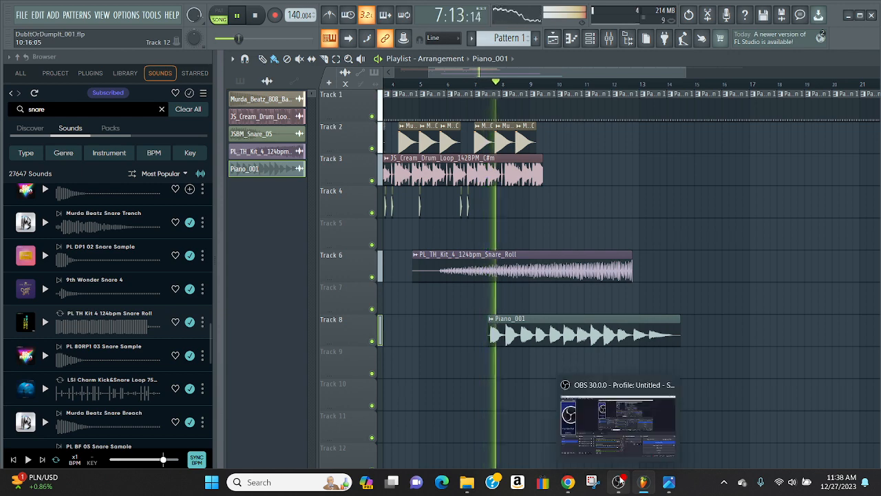
{"action": "left_click", "coordinate": [621, 486]}
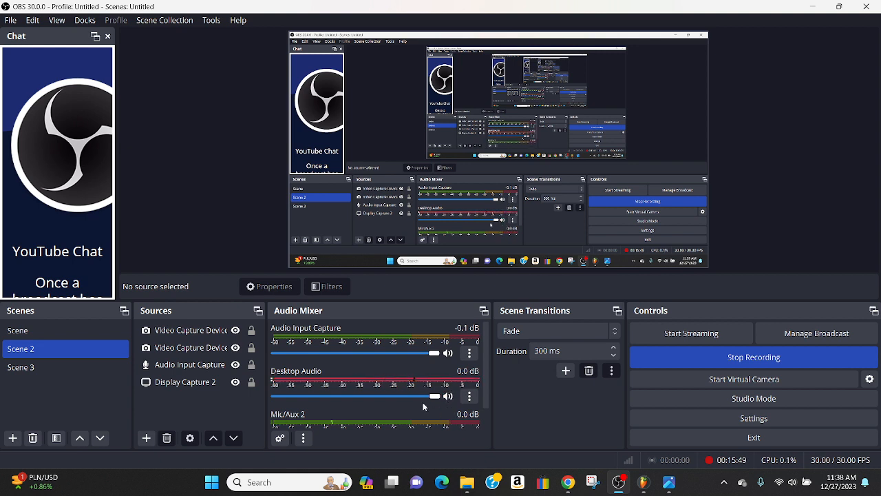
{"action": "left_click", "coordinate": [643, 482]}
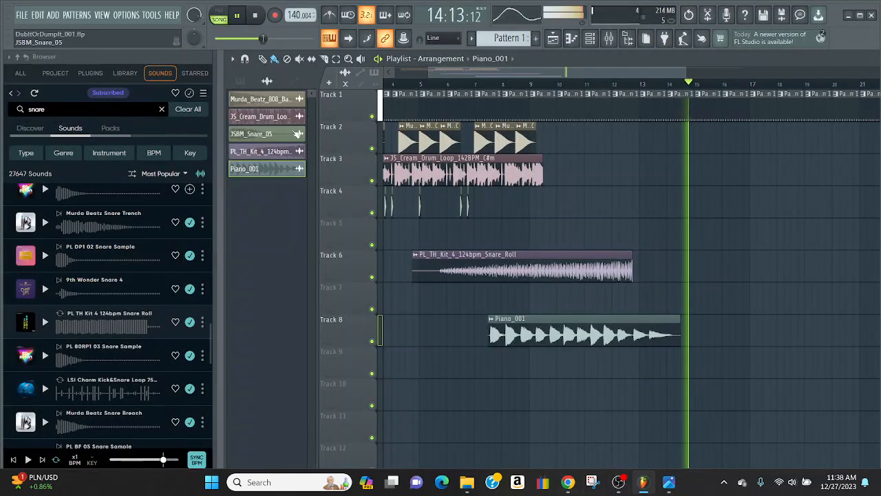
{"action": "left_click", "coordinate": [256, 16]}
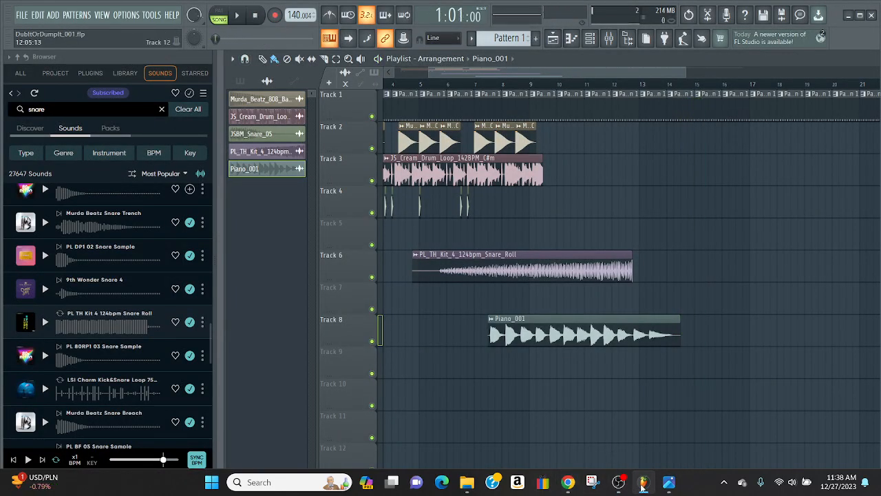
Switch to OBS, mute Mic/Aux 2 while leaving Desktop Audio unmuted, and return to FL Studio
{"action": "left_click", "coordinate": [618, 483]}
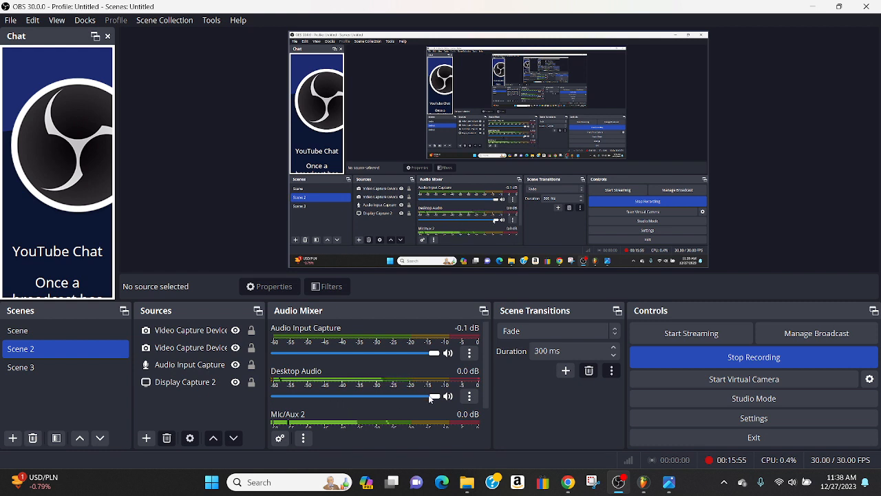
{"action": "scroll", "coordinate": [431, 406], "scroll_direction": "down", "scroll_amount": 2}
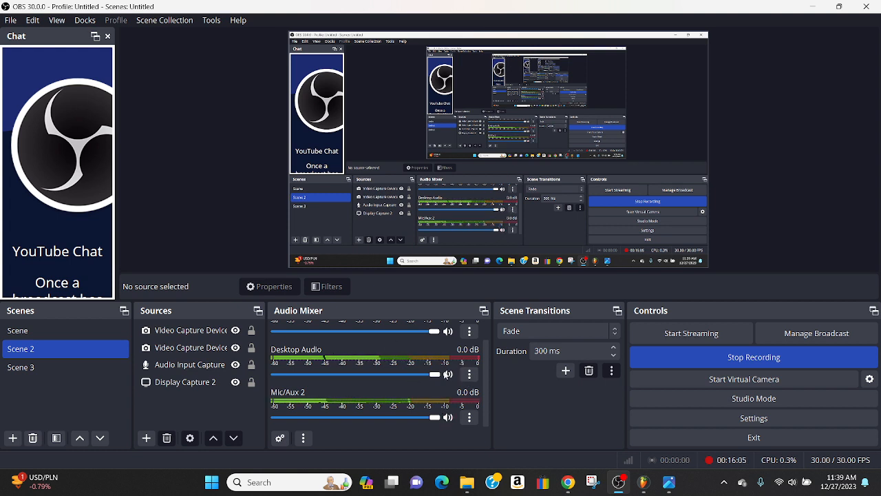
{"action": "left_click", "coordinate": [447, 373]}
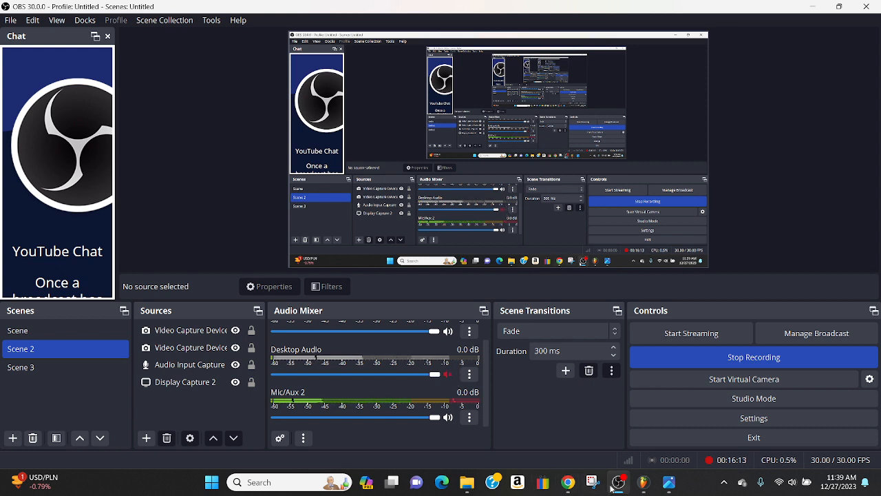
{"action": "left_click", "coordinate": [448, 418]}
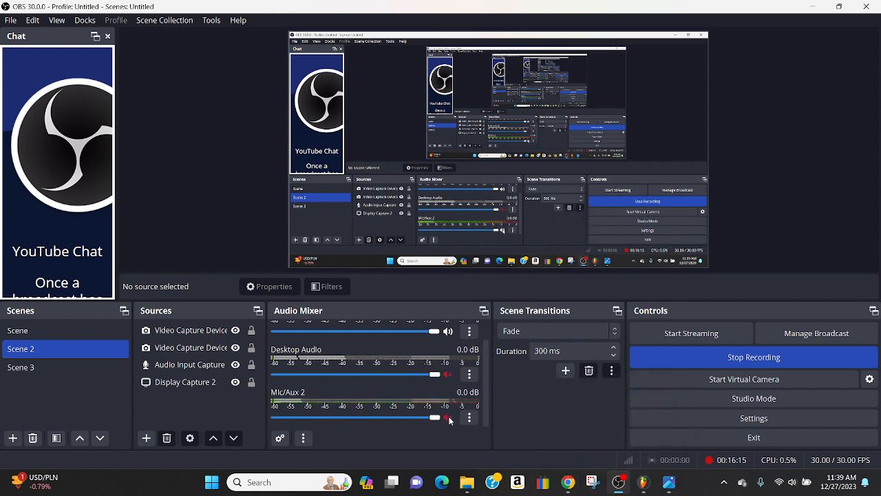
{"action": "left_click", "coordinate": [448, 375]}
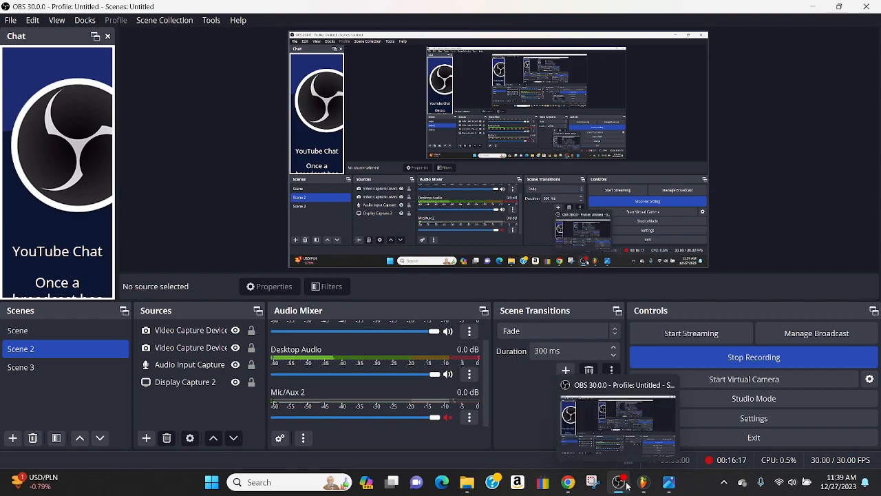
{"action": "left_click", "coordinate": [643, 482]}
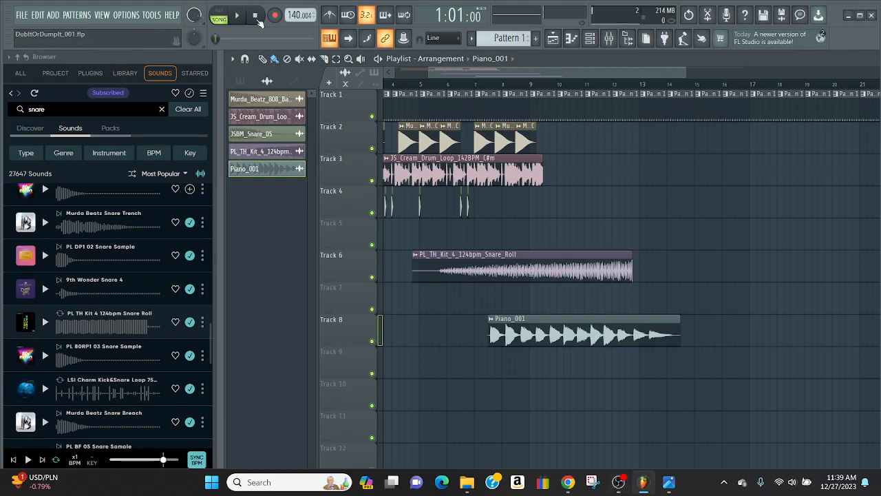
Play back the arrangement with the piano clip, checking the Desktop Audio level in OBS, and stop playback
{"action": "left_click", "coordinate": [236, 15]}
{"action": "left_click", "coordinate": [617, 482]}
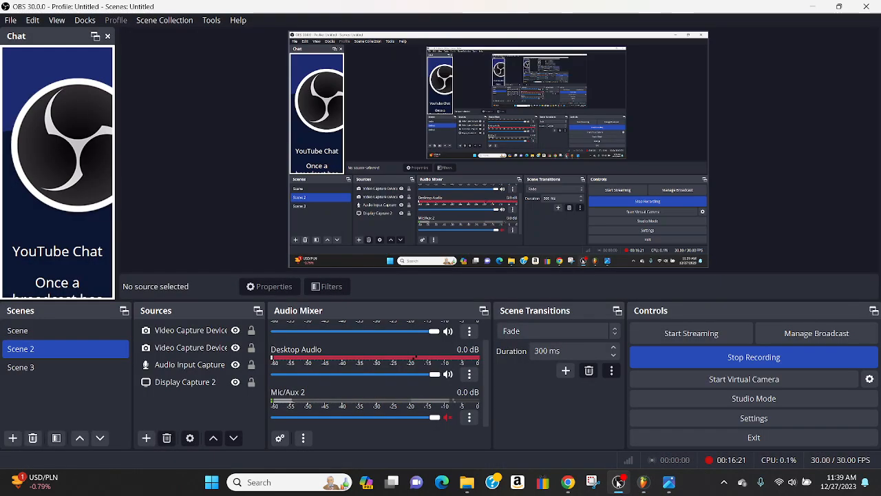
{"action": "left_click", "coordinate": [617, 482]}
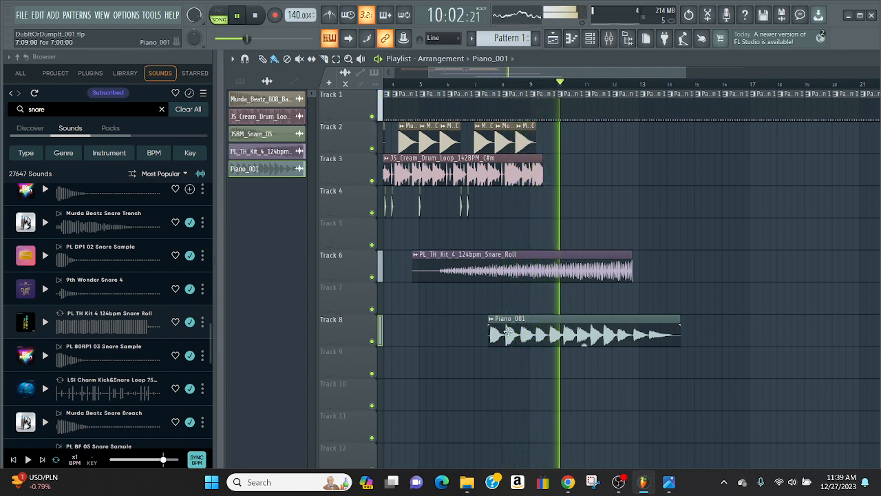
{"action": "key", "text": "space"}
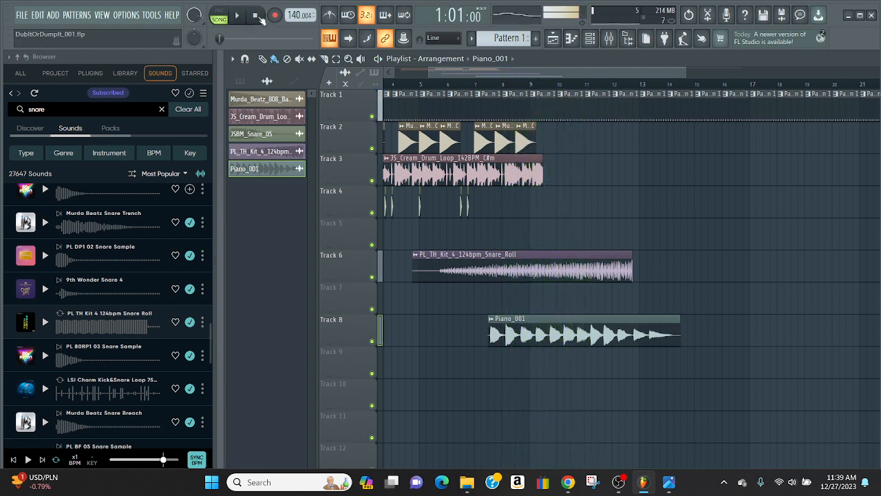
Switch to OBS, unmute Mic/Aux 2 in the audio mixer, and return to the FL Studio playlist
{"action": "left_click", "coordinate": [620, 482]}
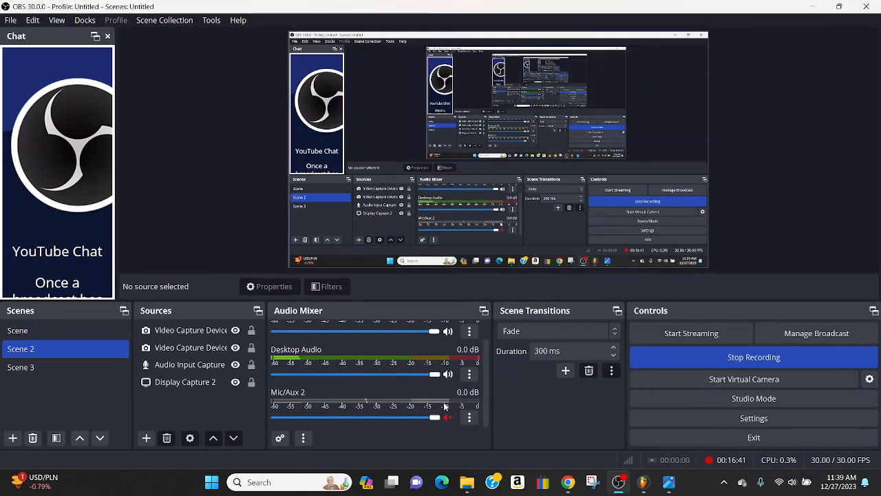
{"action": "left_click", "coordinate": [644, 484]}
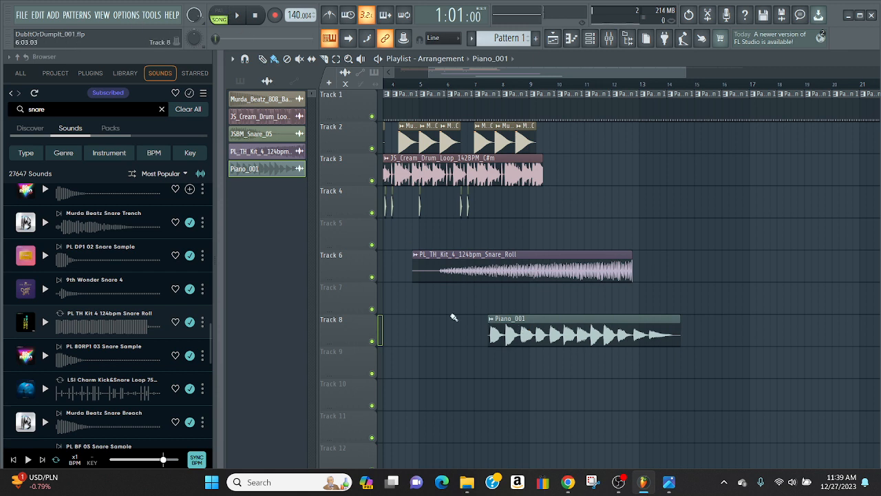
{"action": "left_click", "coordinate": [620, 484]}
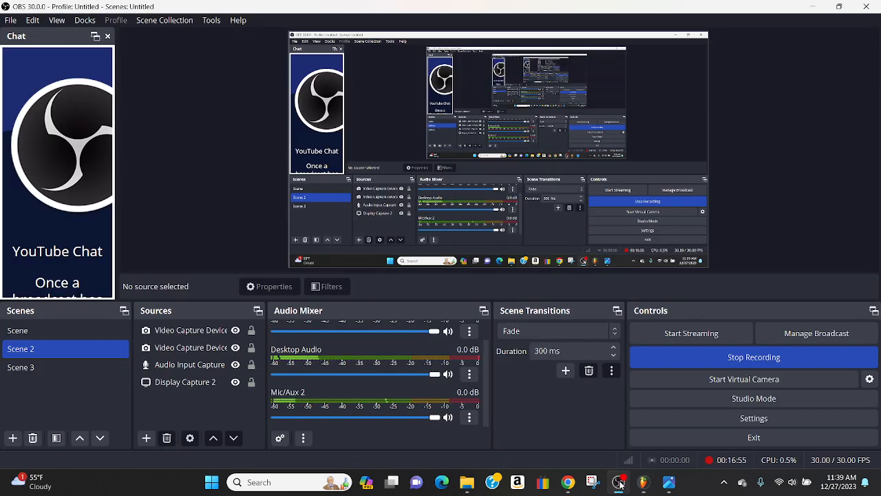
{"action": "left_click", "coordinate": [447, 373]}
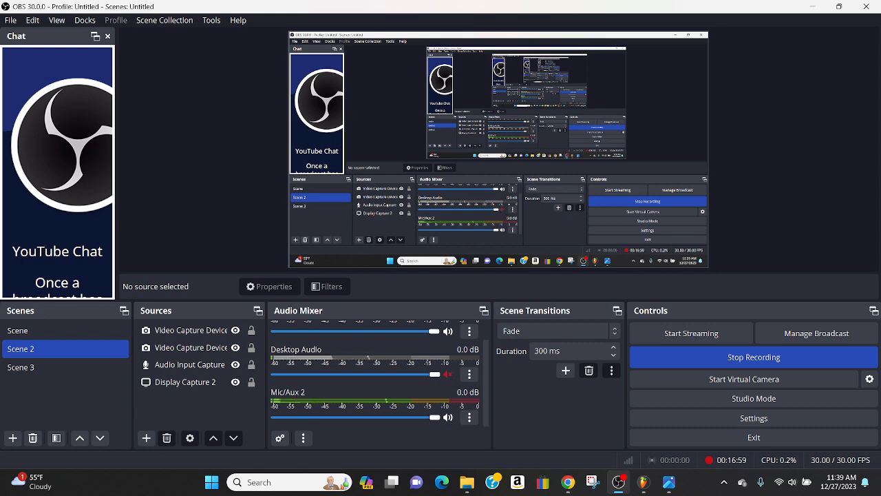
{"action": "left_click", "coordinate": [618, 485]}
{"action": "left_click", "coordinate": [618, 485]}
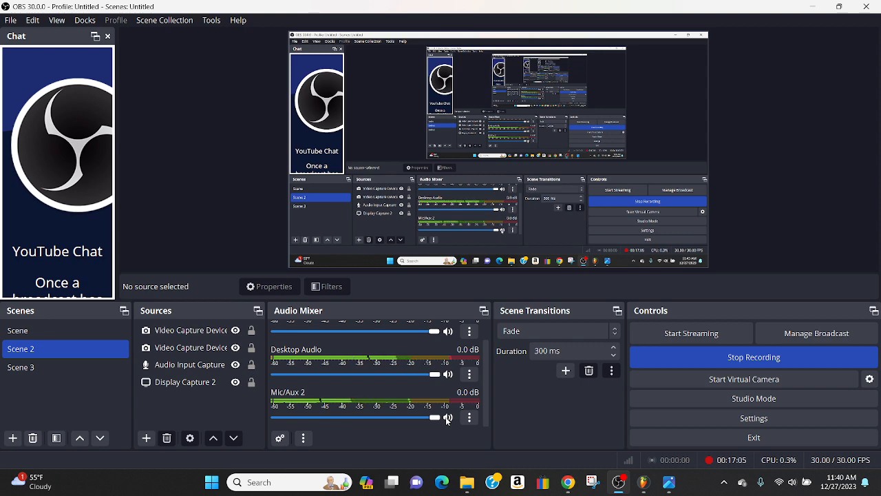
{"action": "left_click", "coordinate": [643, 481]}
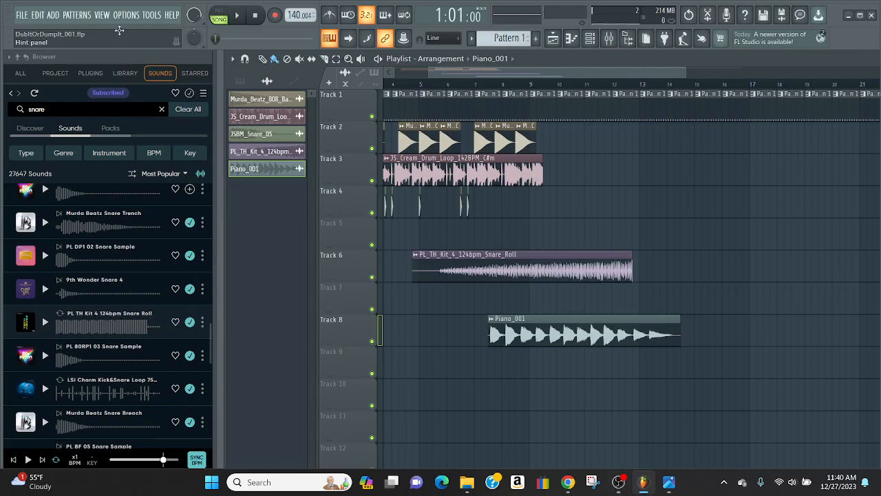
Close the recording prompt without recording, play the arrangement into the piano section, stop it and dismiss the desktop notification
{"action": "left_click", "coordinate": [269, 15]}
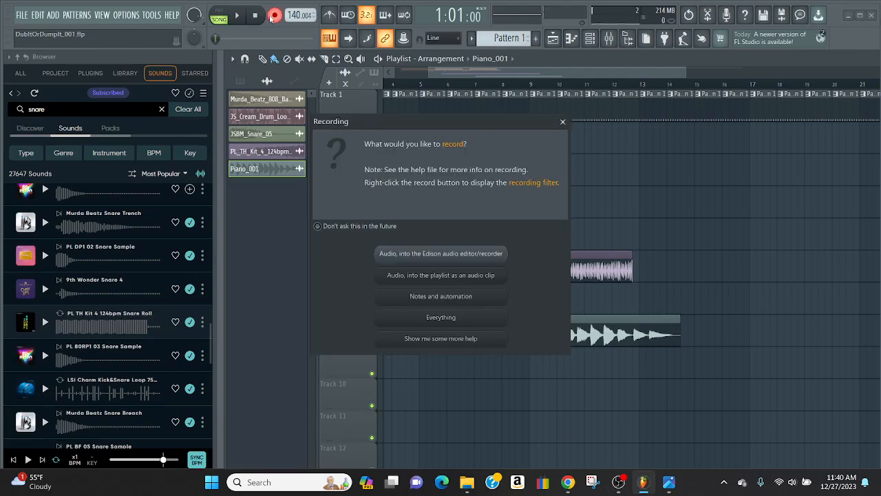
{"action": "left_click", "coordinate": [562, 123]}
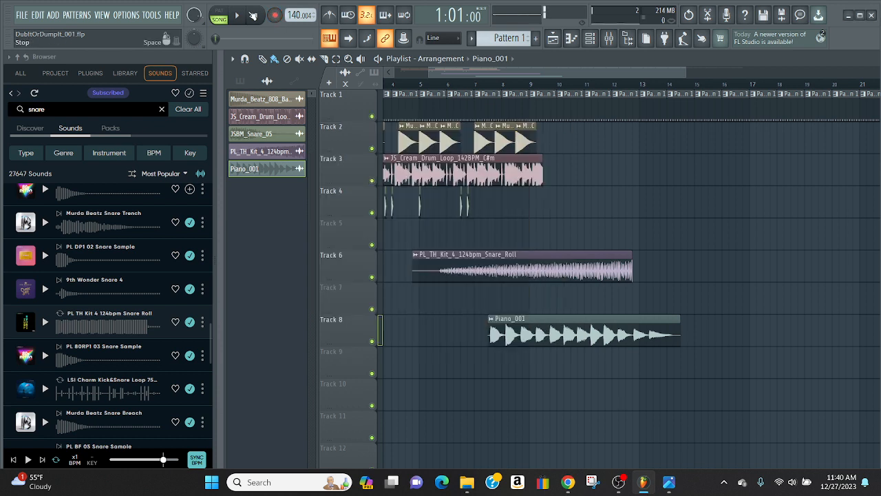
{"action": "left_click", "coordinate": [238, 17]}
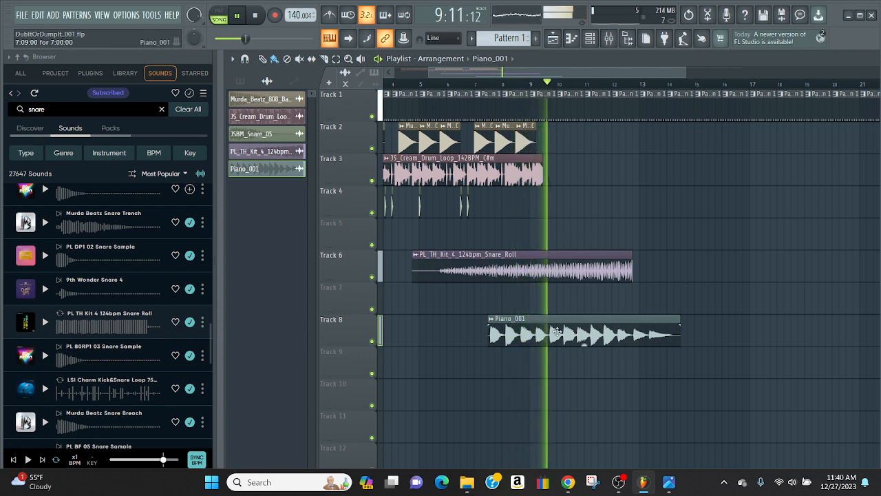
{"action": "key", "text": "space"}
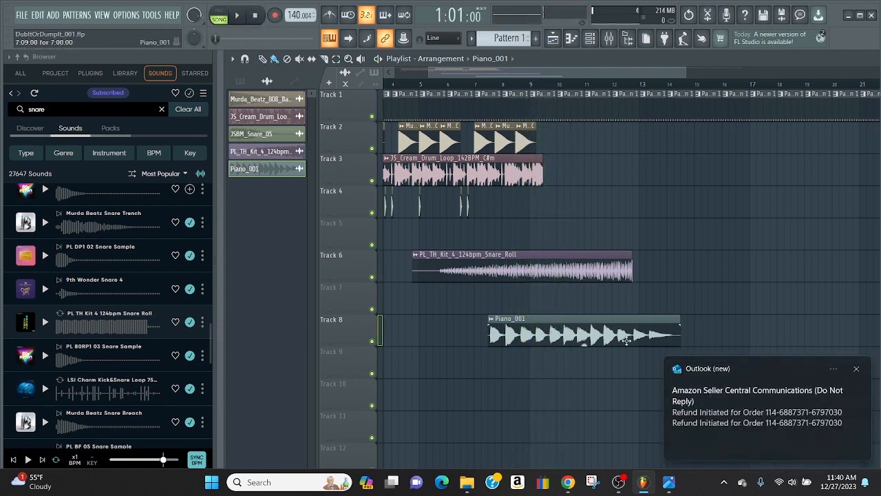
{"action": "left_click", "coordinate": [857, 370]}
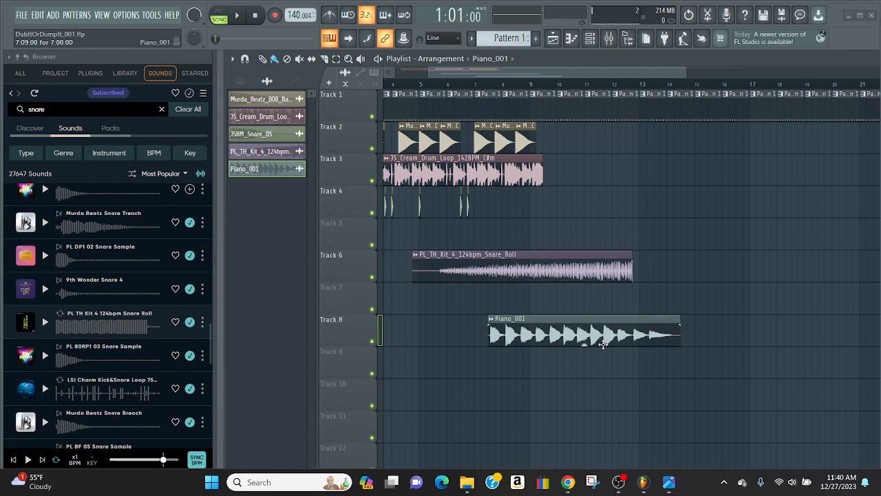
Apply a partial fade-in to the Piano_001 clip in its audio clip settings and close them
{"action": "double_click", "coordinate": [568, 329]}
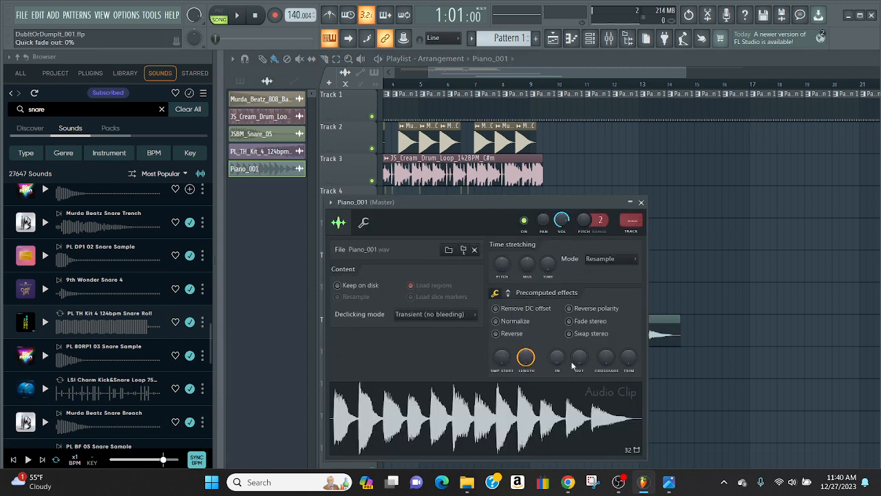
{"action": "left_click_drag", "start_coordinate": [557, 356], "coordinate": [557, 344]}
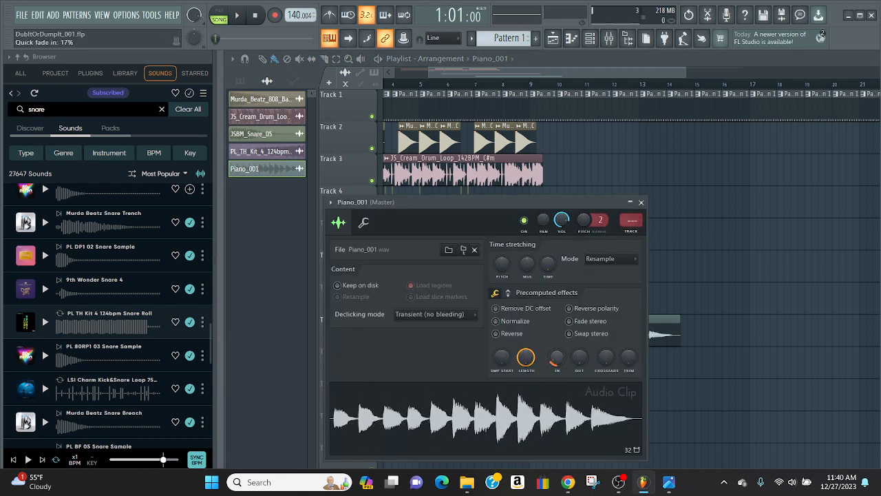
{"action": "left_click", "coordinate": [641, 202]}
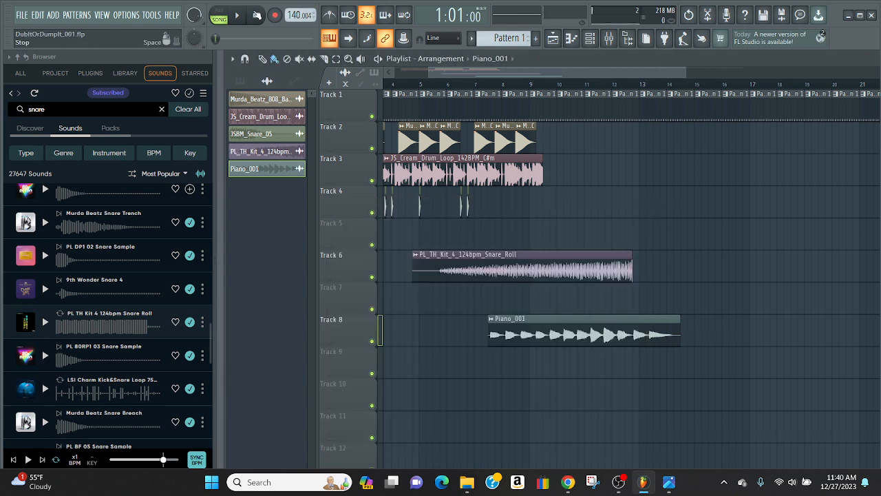
Play the arrangement through the Piano_001 clip, briefly bringing up OBS and returning, and stop playback
{"action": "left_click", "coordinate": [241, 16]}
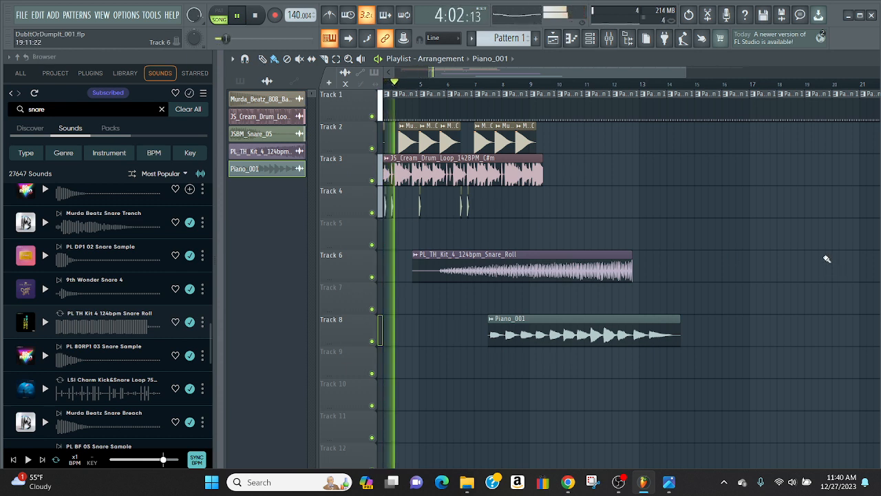
{"action": "left_click", "coordinate": [619, 484]}
{"action": "left_click", "coordinate": [619, 483]}
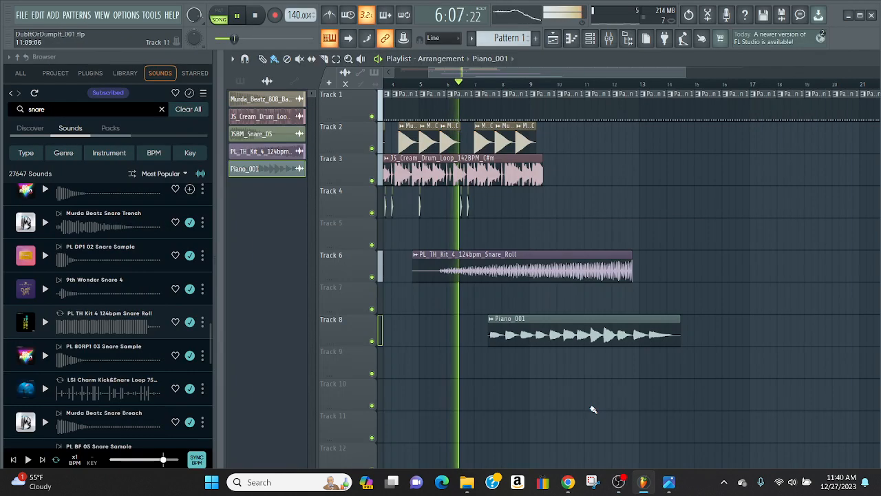
{"action": "left_click", "coordinate": [256, 14]}
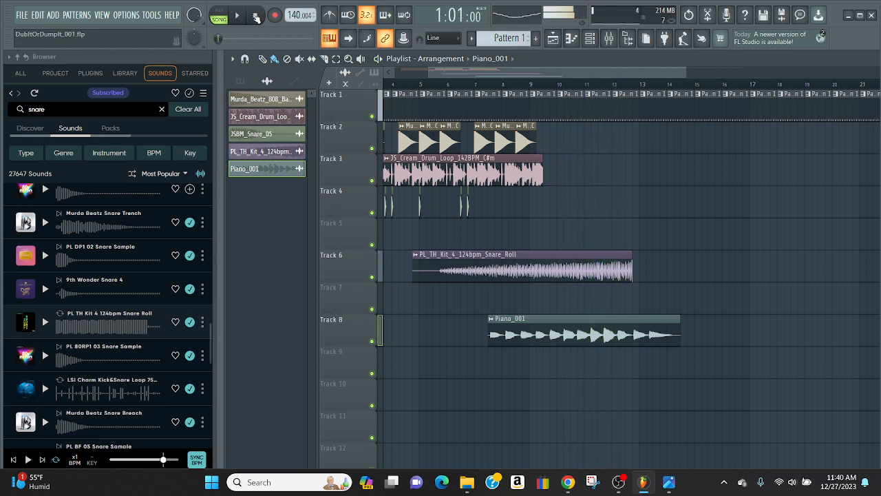
Lower the Piano_001 clip's time-stretching pitch with the stretch mode on Auto, and close its audio clip settings
{"action": "double_click", "coordinate": [545, 327]}
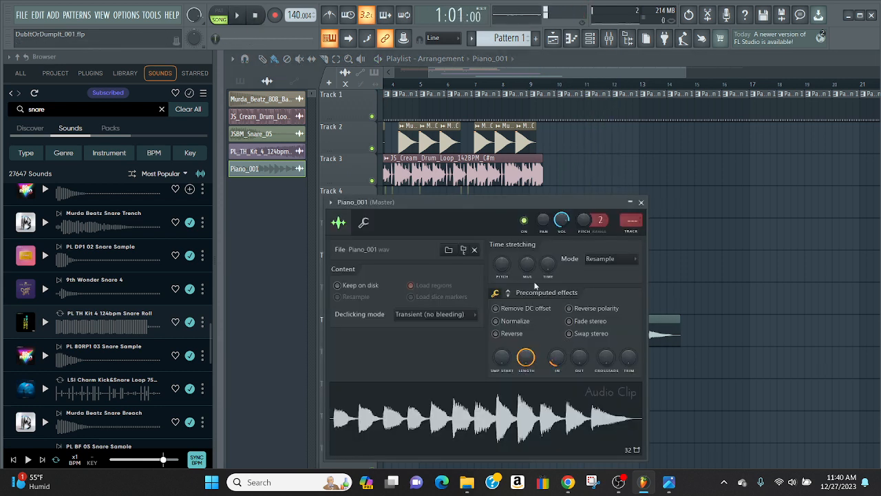
{"action": "left_click_drag", "start_coordinate": [502, 264], "coordinate": [391, 482]}
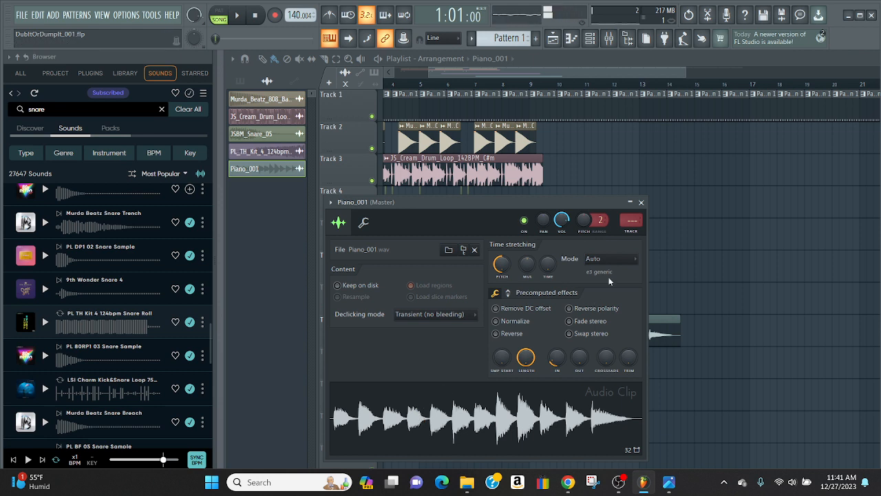
{"action": "left_click", "coordinate": [640, 201]}
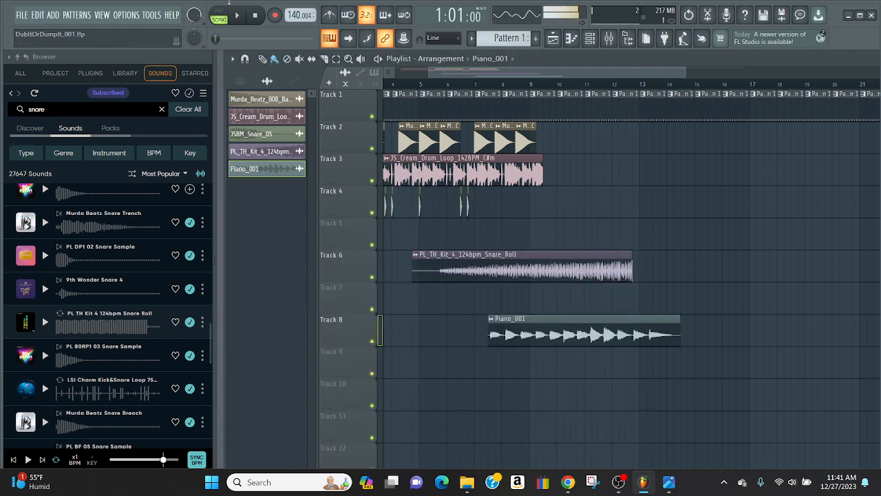
Play the arrangement from the start with the repitched piano, bringing its first bars into view, and stop playback
{"action": "key", "text": "space"}
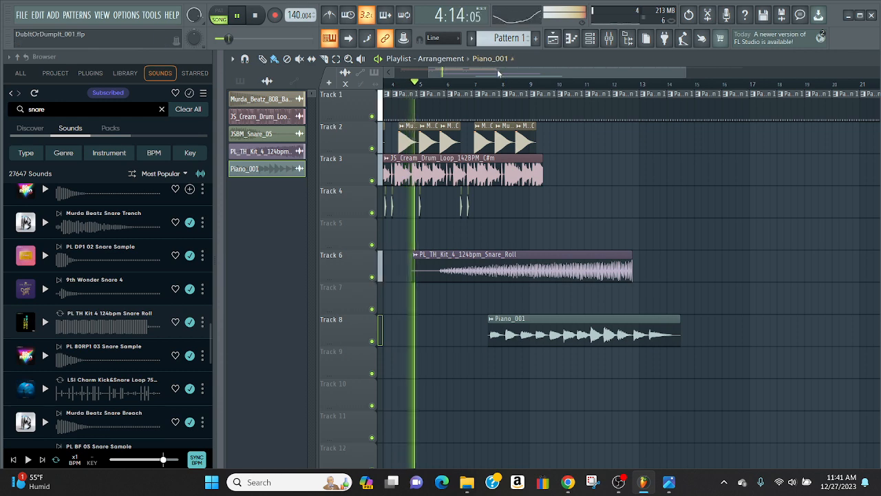
{"action": "left_click_drag", "start_coordinate": [499, 73], "coordinate": [468, 74]}
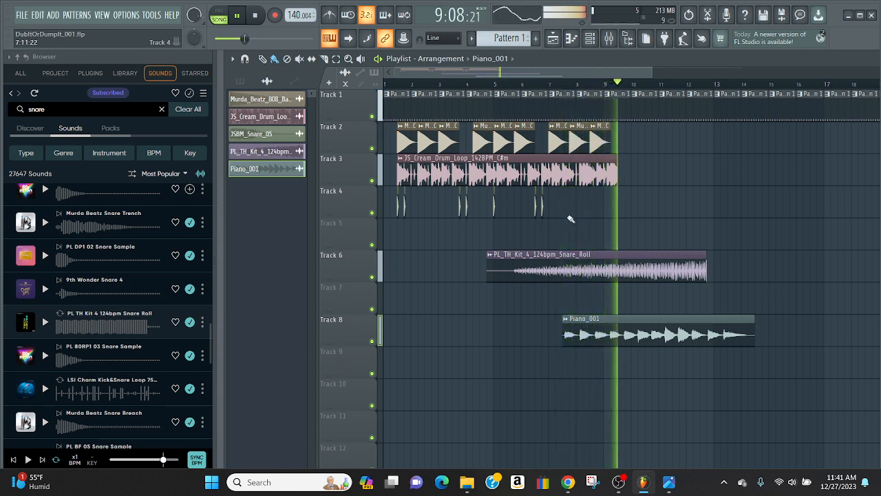
{"action": "key", "text": "space"}
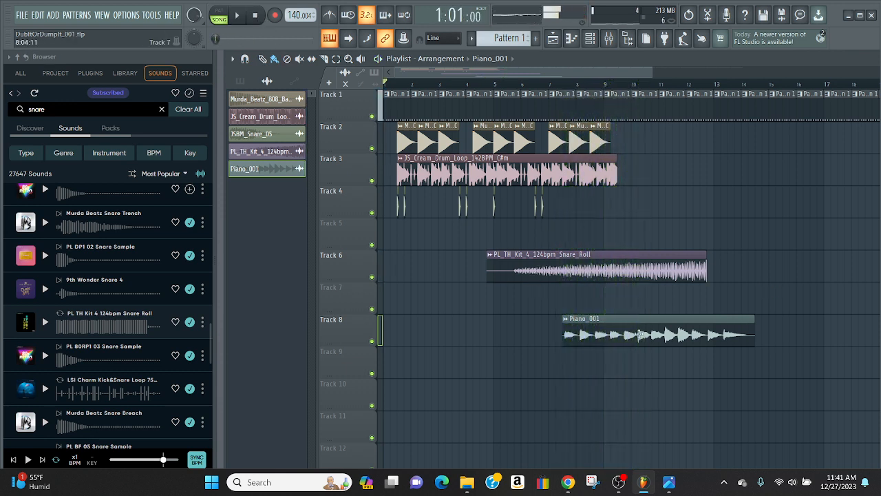
Try the Reverse effect on the Piano_001 clip in its audio clip settings and turn it off again
{"action": "double_click", "coordinate": [606, 335]}
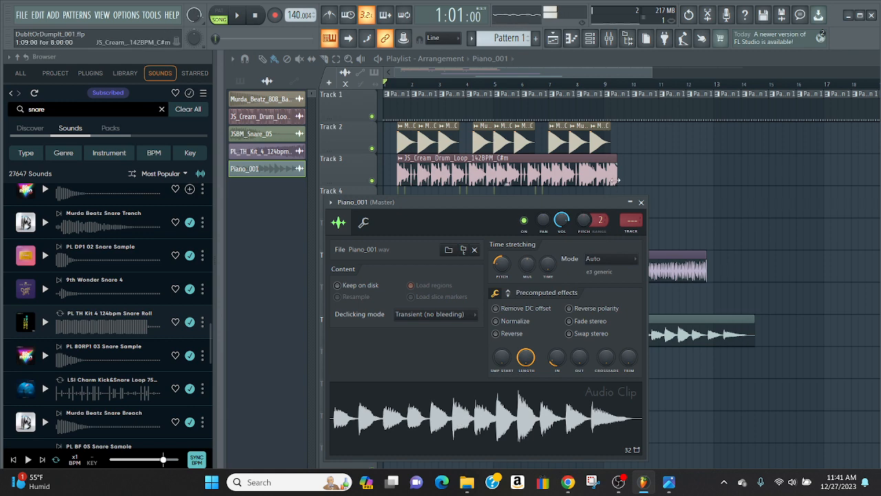
{"action": "left_click", "coordinate": [640, 202]}
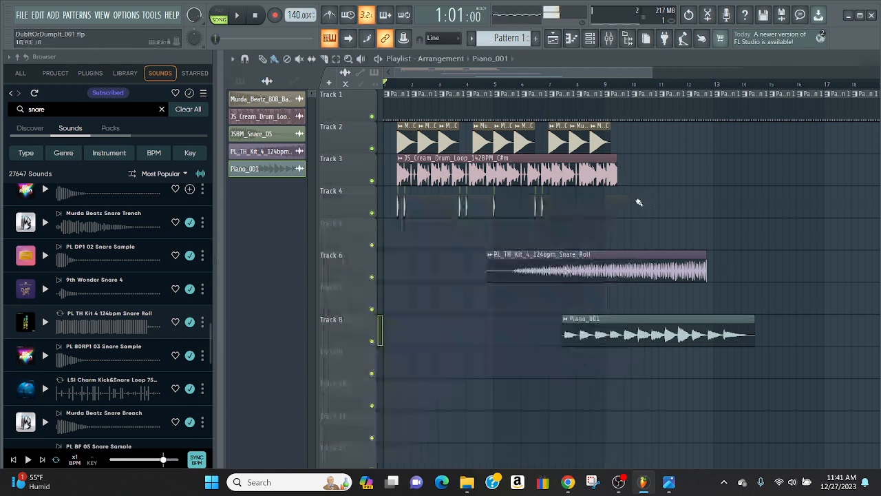
{"action": "double_click", "coordinate": [609, 336]}
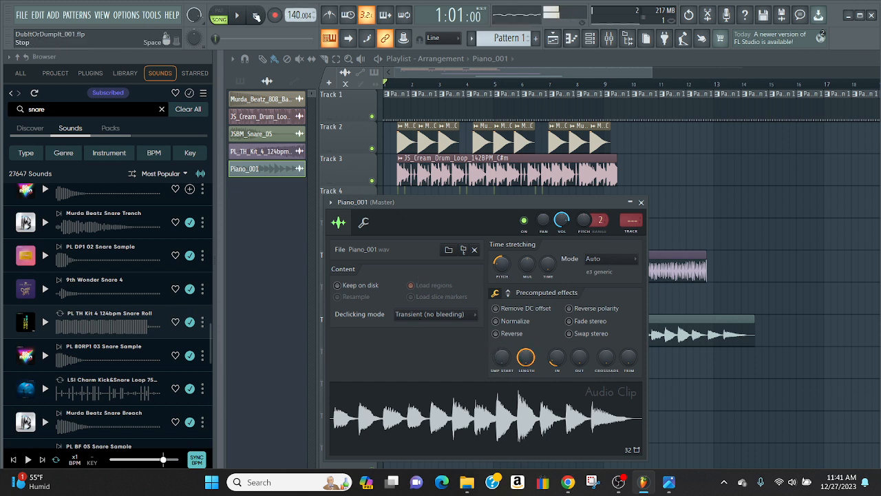
{"action": "left_click", "coordinate": [496, 334]}
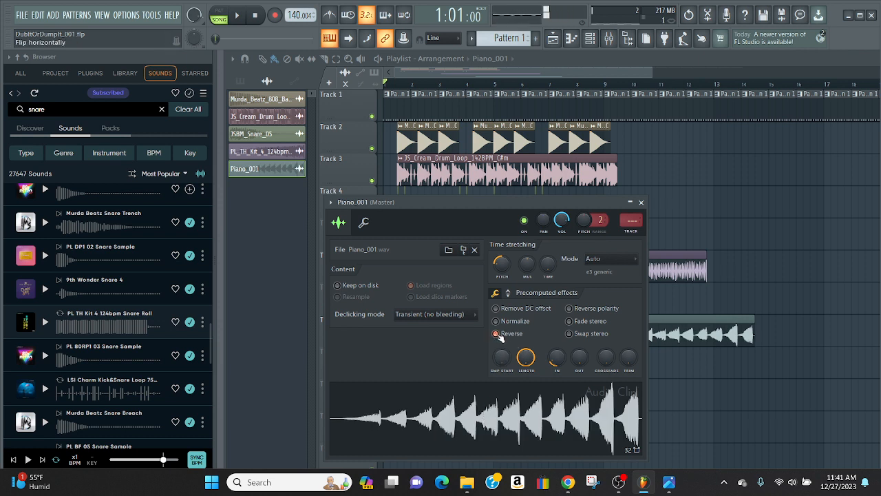
{"action": "left_click", "coordinate": [497, 334]}
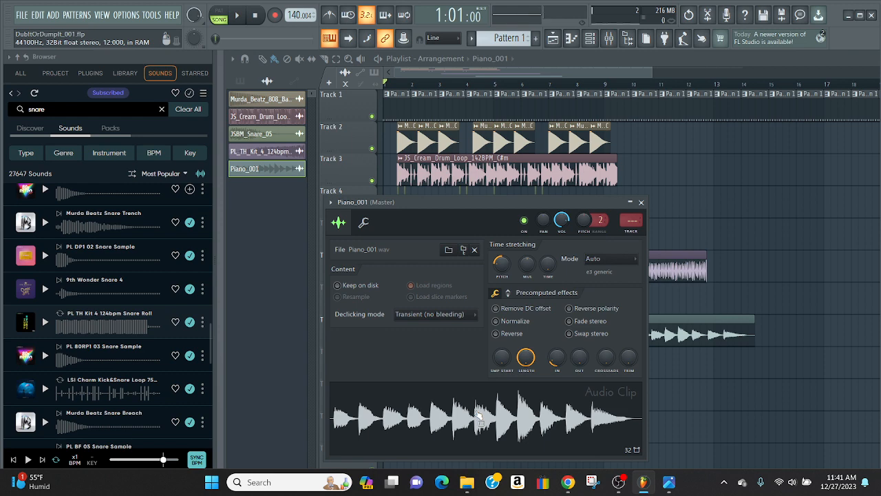
Switch to OBS, unmute Mic/Aux 2 in the audio mixer, and bring up the DubNBass folder in File Explorer
{"action": "left_click", "coordinate": [618, 482]}
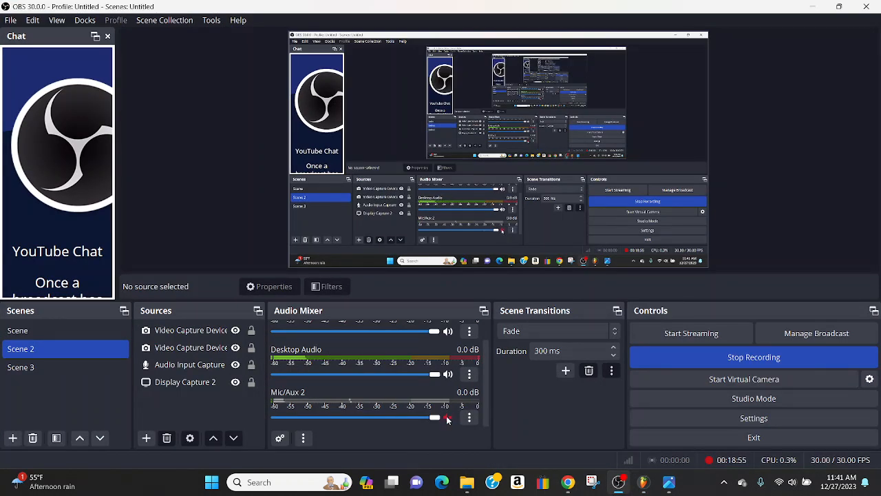
{"action": "left_click", "coordinate": [448, 418]}
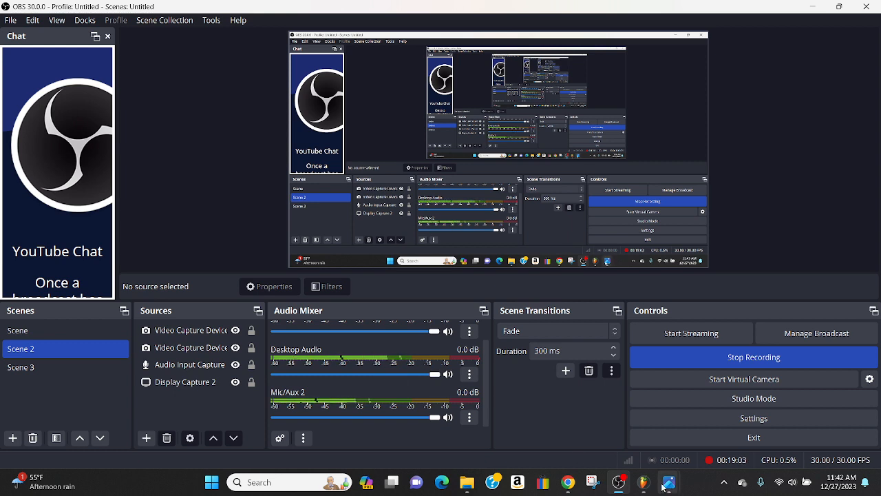
{"action": "left_click", "coordinate": [468, 483]}
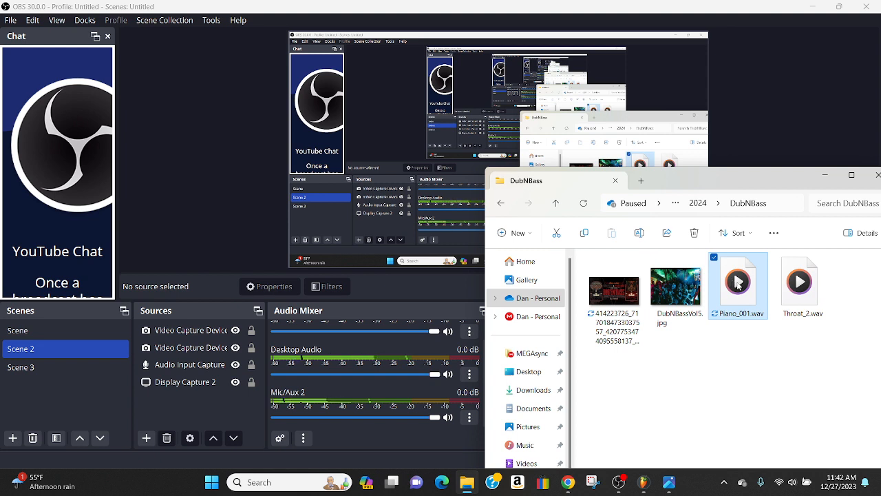
{"action": "right_click", "coordinate": [736, 285]}
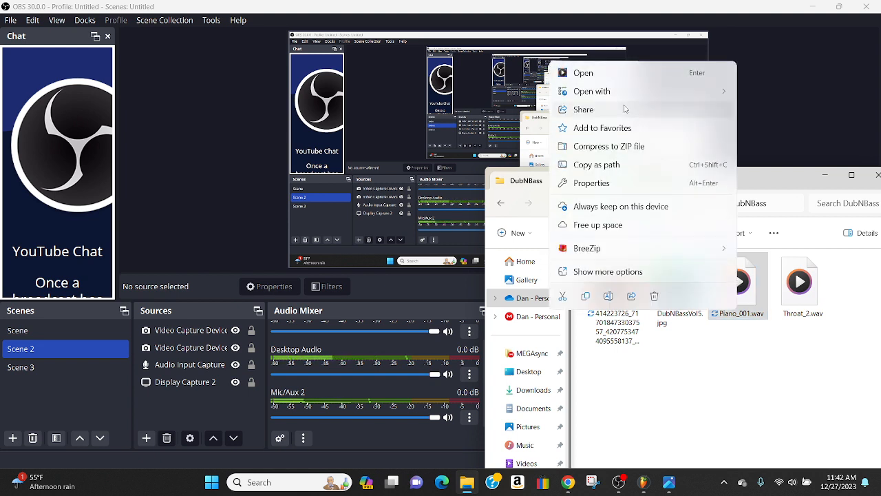
{"action": "left_click", "coordinate": [716, 398]}
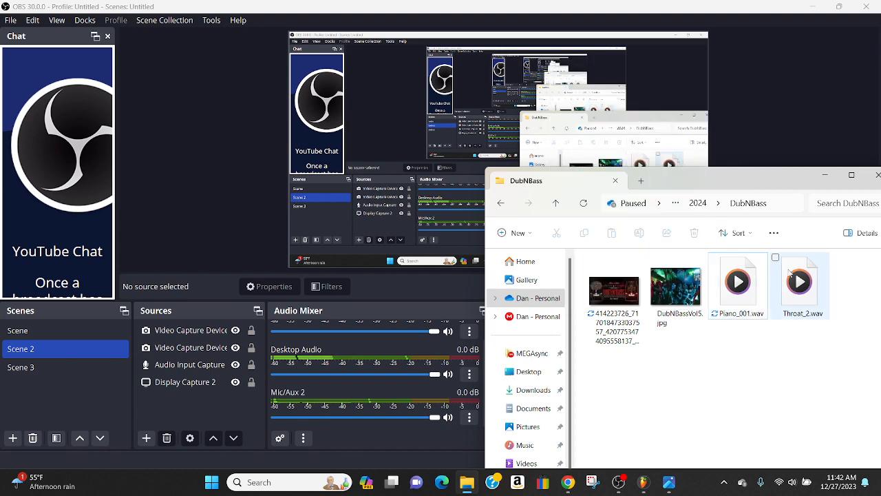
{"action": "left_click_drag", "start_coordinate": [745, 181], "coordinate": [464, 84]}
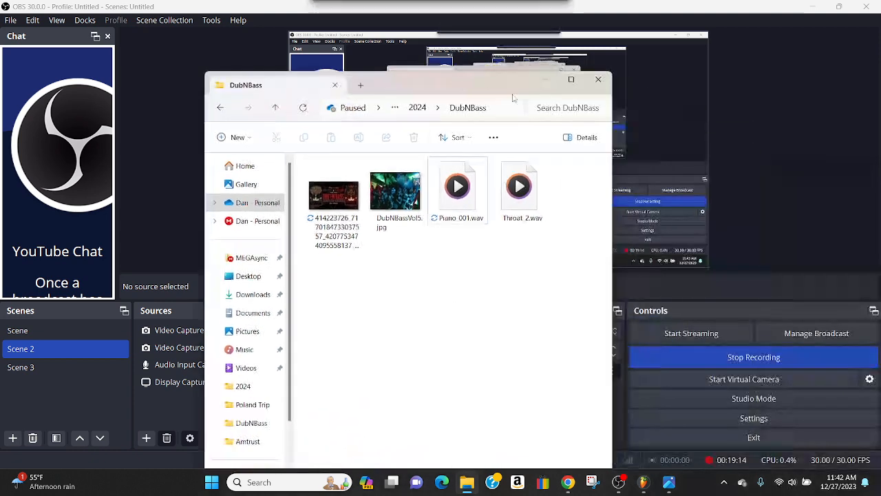
{"action": "left_click", "coordinate": [587, 138]}
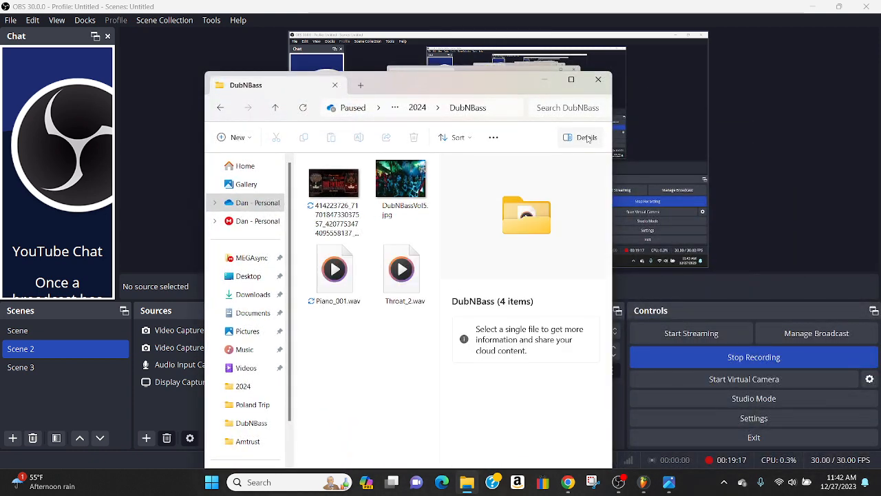
{"action": "left_click", "coordinate": [586, 138]}
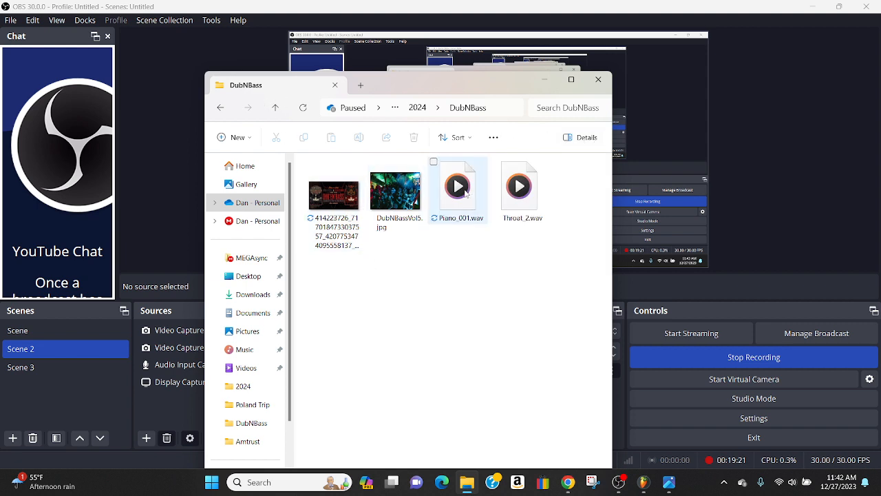
{"action": "left_click", "coordinate": [465, 194]}
{"action": "right_click", "coordinate": [465, 194]}
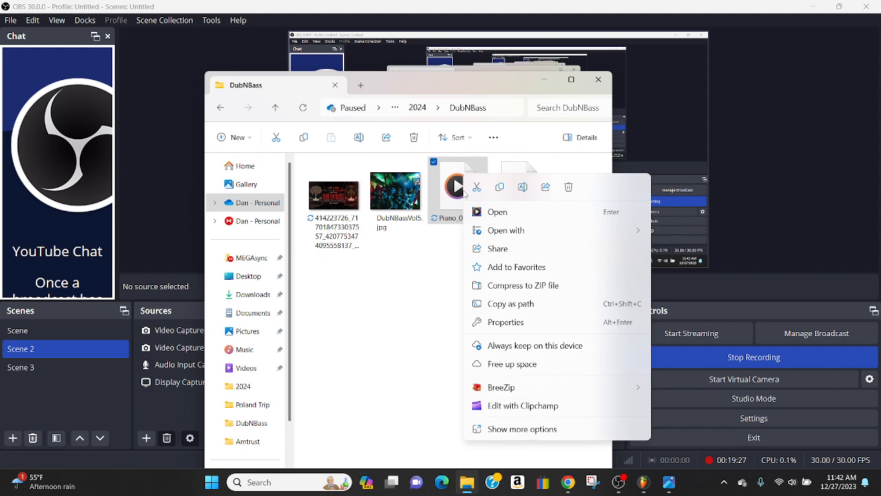
{"action": "left_click", "coordinate": [417, 347]}
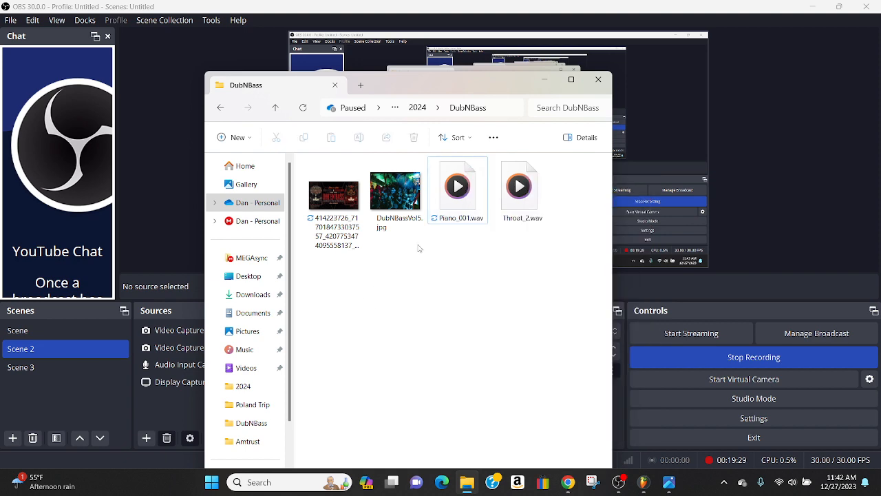
Copy Piano_001.wav and paste the duplicate into the same DubNBass folder
{"action": "right_click", "coordinate": [459, 196]}
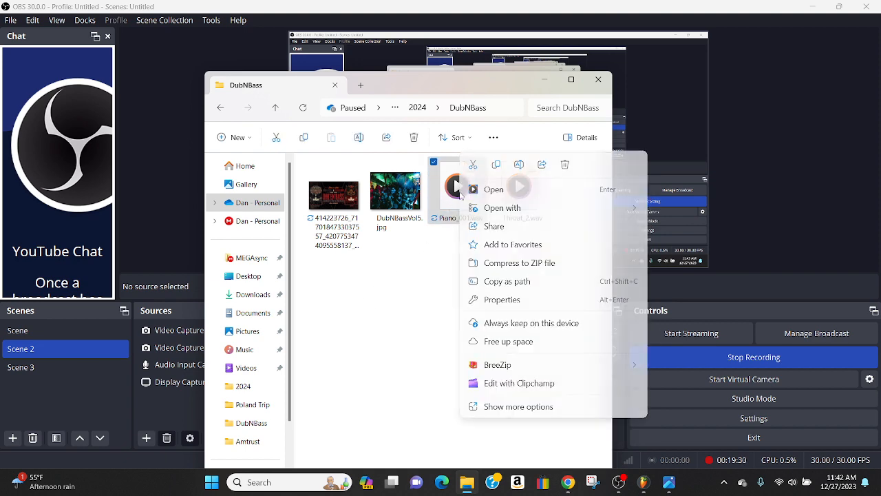
{"action": "left_click", "coordinate": [509, 406]}
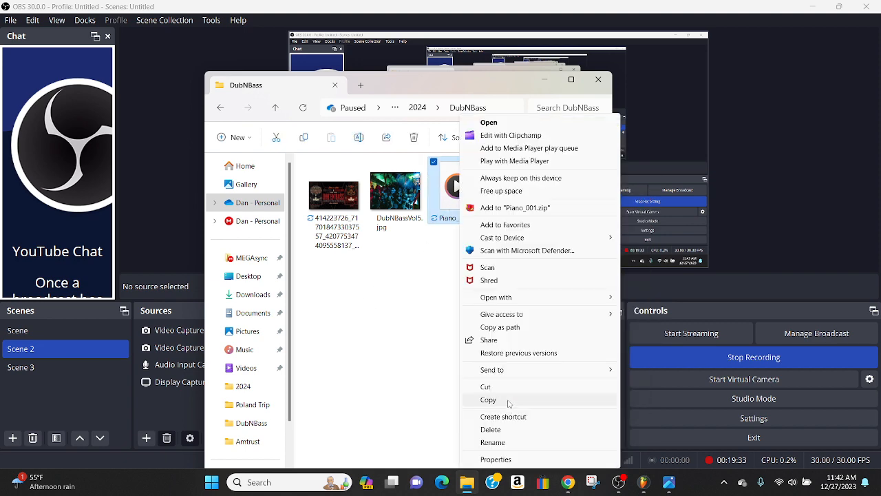
{"action": "left_click", "coordinate": [495, 403]}
{"action": "right_click", "coordinate": [408, 325]}
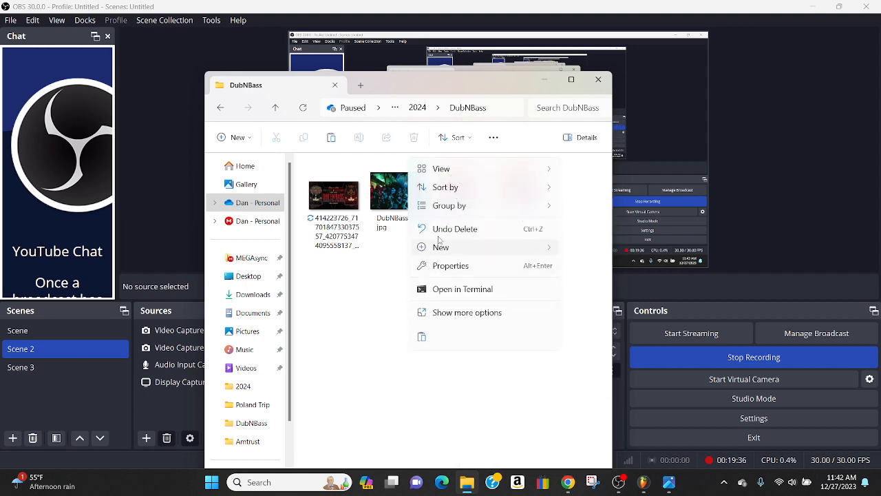
{"action": "left_click", "coordinate": [448, 313]}
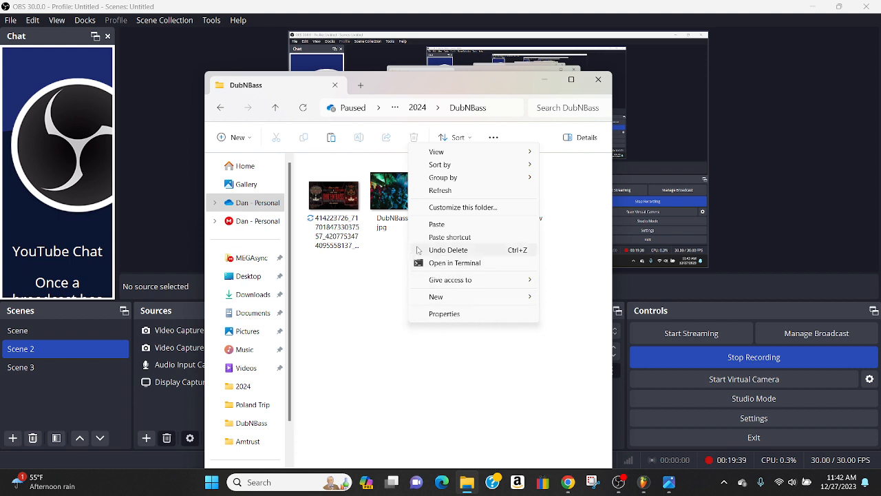
{"action": "left_click", "coordinate": [439, 225]}
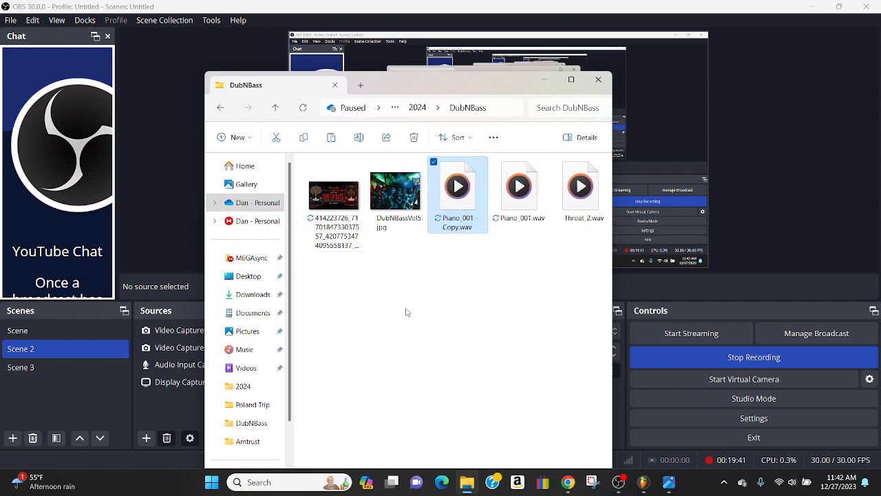
Rename the duplicated piano file as Piano_001_002.wav
{"action": "left_click", "coordinate": [454, 227]}
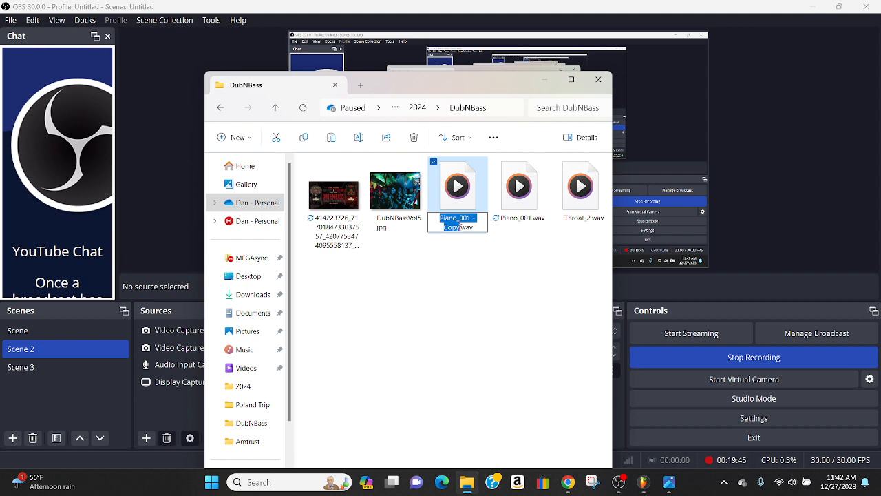
{"action": "left_click", "coordinate": [482, 219]}
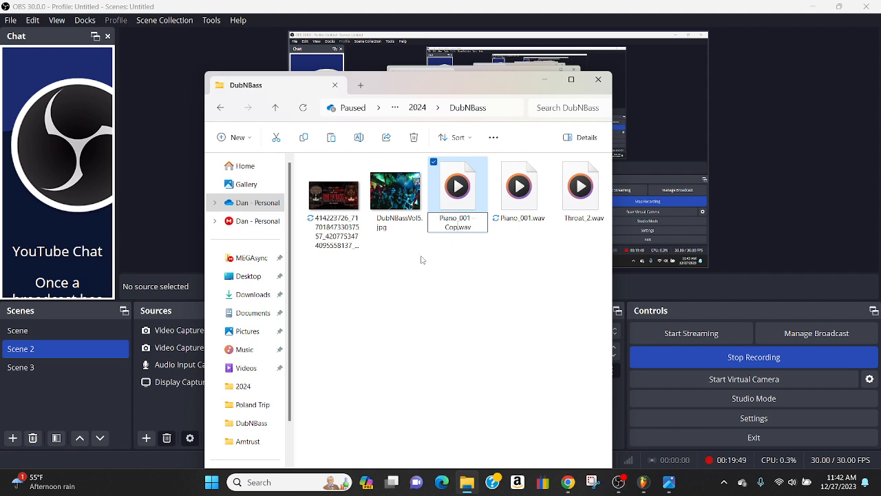
{"action": "key", "text": "BackSpace"}
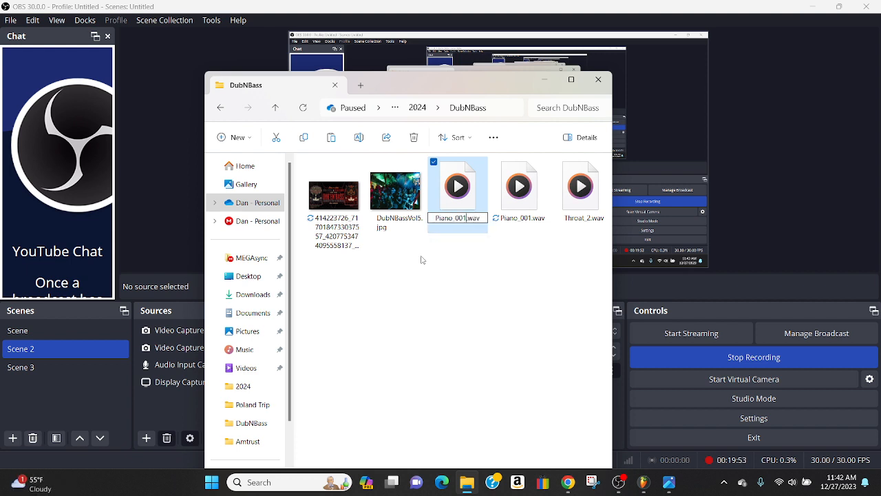
{"action": "type", "text": "_002"}
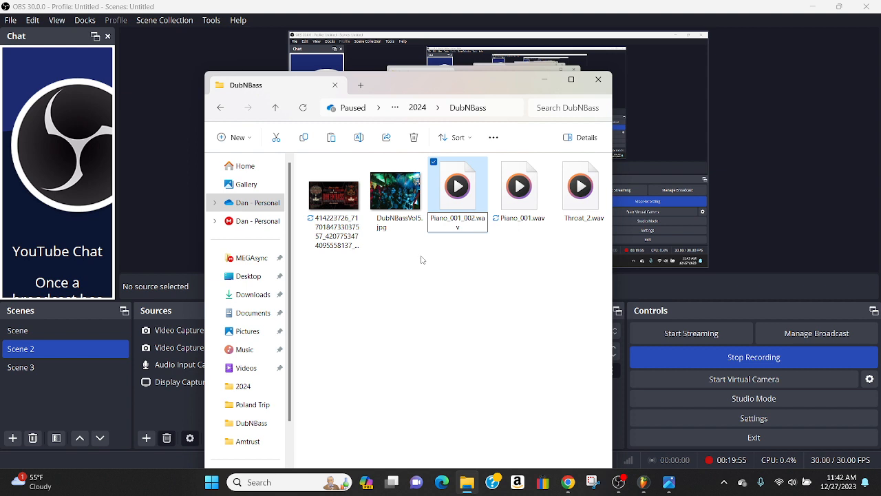
{"action": "left_click", "coordinate": [463, 282]}
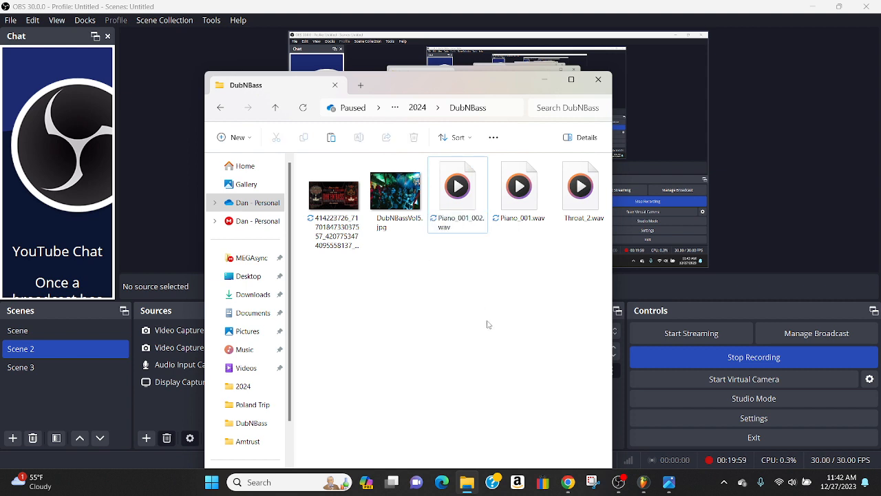
Return to OBS and mute Desktop Audio in the audio mixer
{"action": "left_click", "coordinate": [763, 206]}
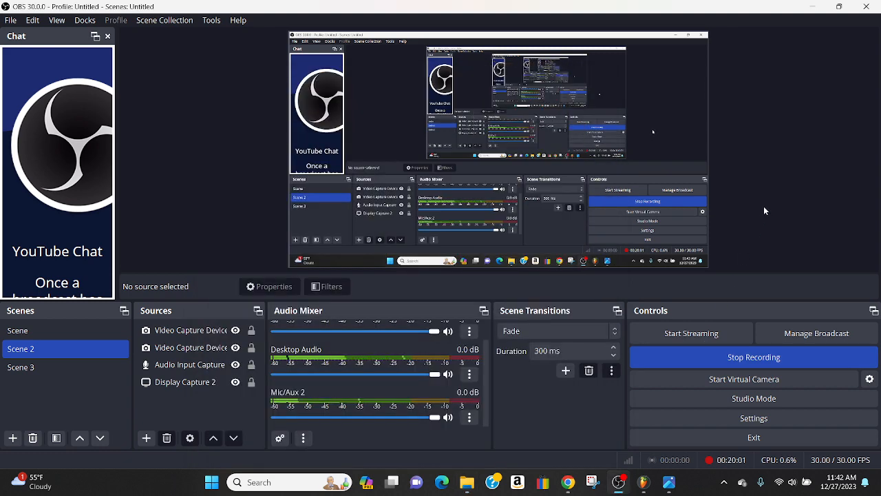
Unmute Desktop Audio in the OBS audio mixer, return to FL Studio, and dismiss the Piano_001 clip settings
{"action": "left_click", "coordinate": [446, 375]}
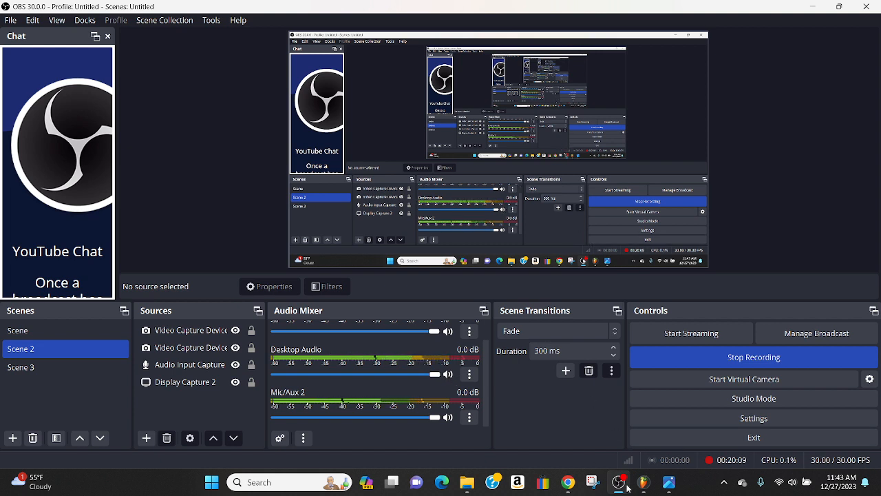
{"action": "mouse_move", "coordinate": [644, 487]}
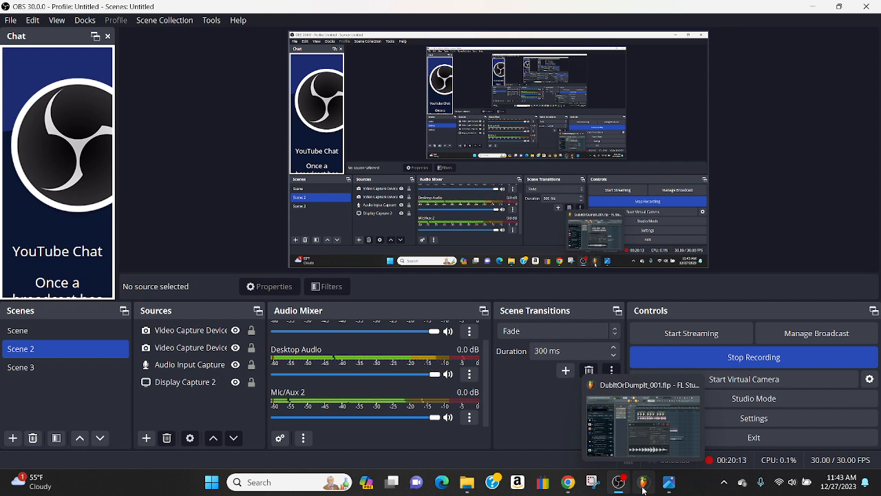
{"action": "left_click", "coordinate": [643, 484]}
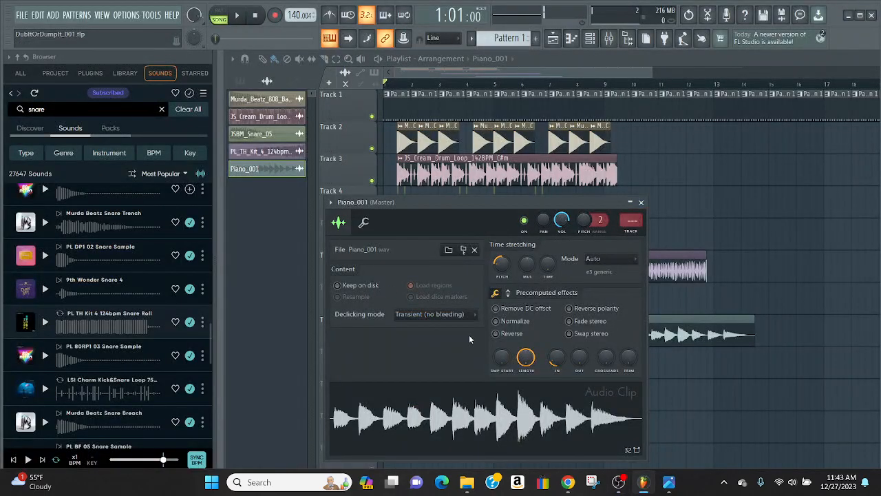
{"action": "left_click", "coordinate": [641, 202]}
Bring Piano_001_002.wav from the DubNBass folder into the playlist on Track 9 and start the clip at 8:05:00
{"action": "left_click", "coordinate": [467, 482]}
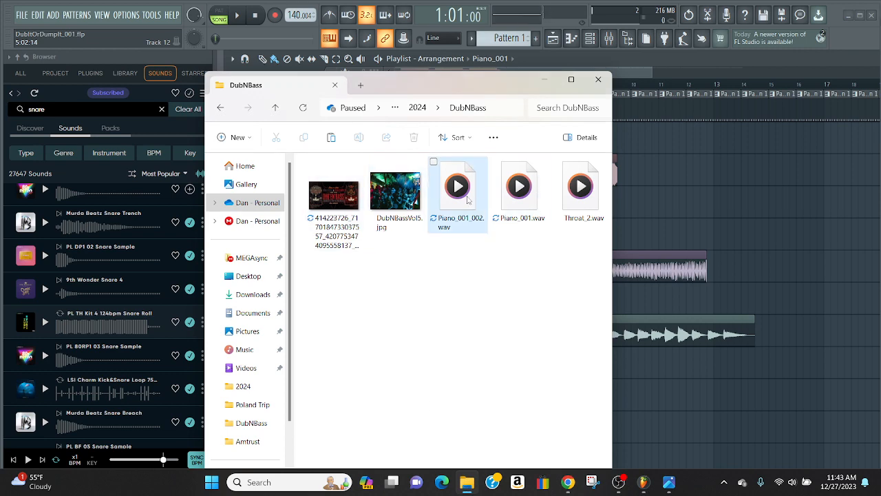
{"action": "left_click_drag", "start_coordinate": [457, 191], "coordinate": [561, 342]}
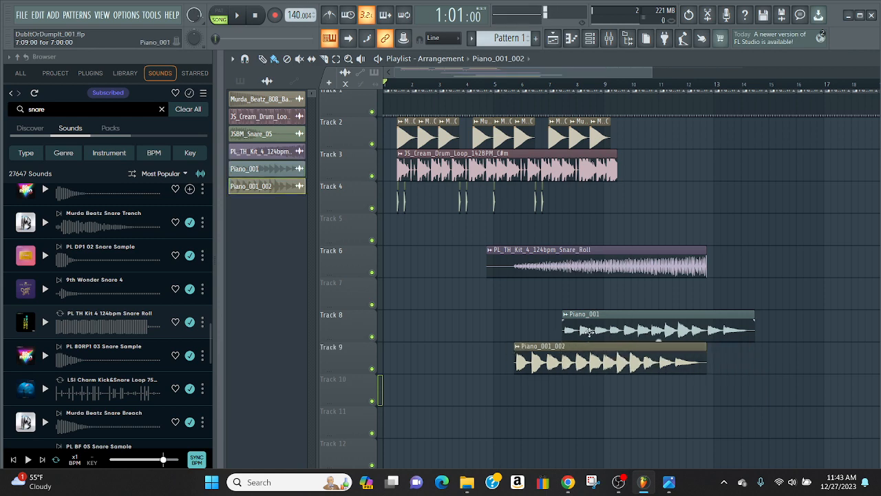
{"action": "double_click", "coordinate": [588, 331]}
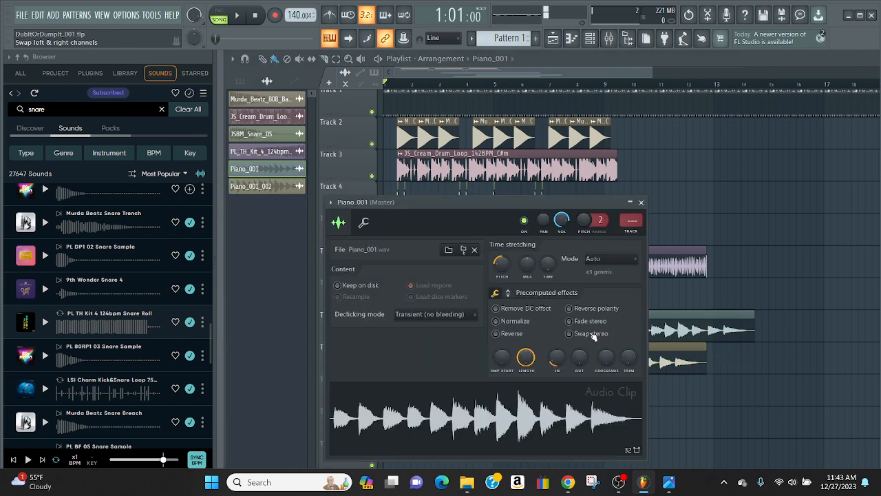
{"action": "double_click", "coordinate": [659, 358]}
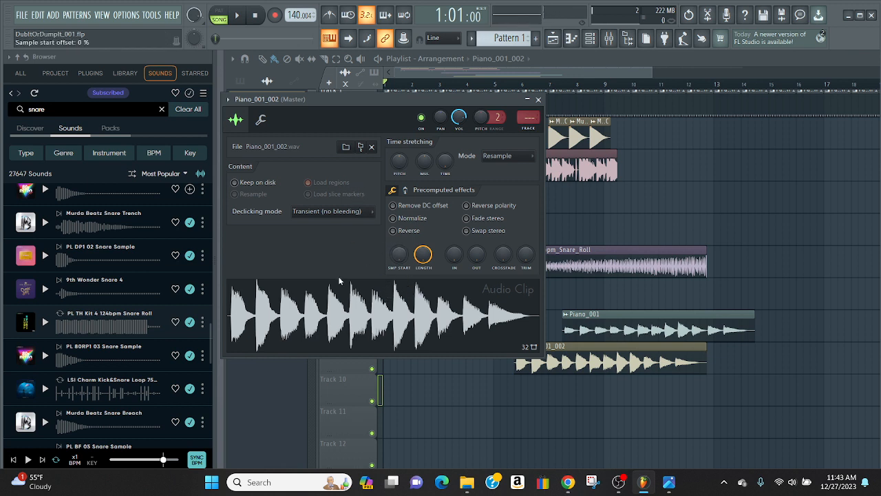
{"action": "left_click", "coordinate": [539, 100]}
{"action": "left_click_drag", "start_coordinate": [578, 360], "coordinate": [646, 357]}
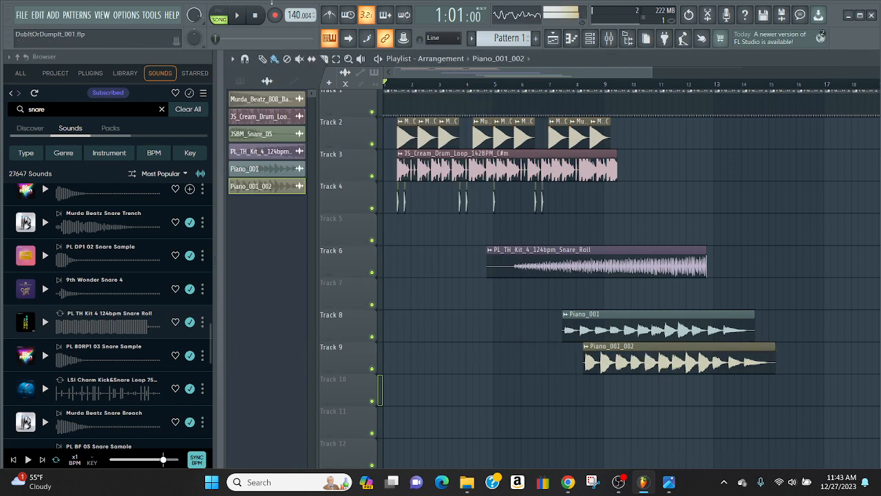
Give the Piano_001_002 clip a quick fade-in similar to the one on Piano_001
{"action": "double_click", "coordinate": [622, 350]}
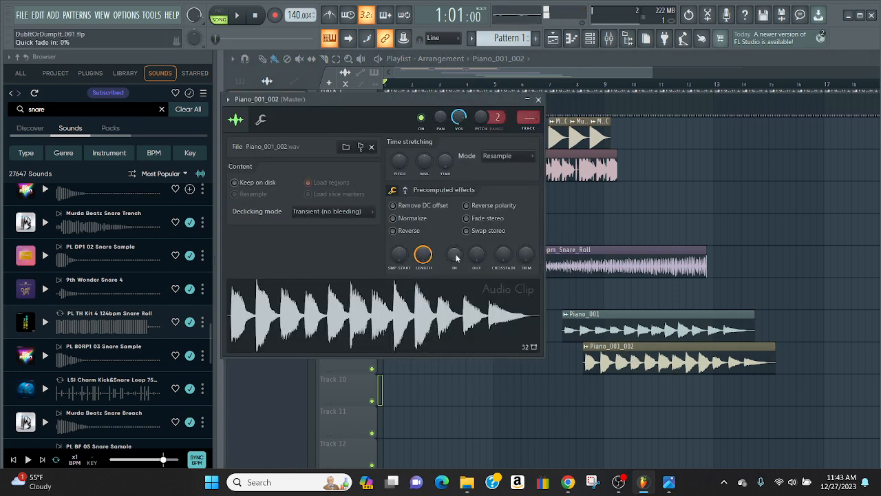
{"action": "scroll", "coordinate": [456, 256], "scroll_direction": "up", "scroll_amount": 5}
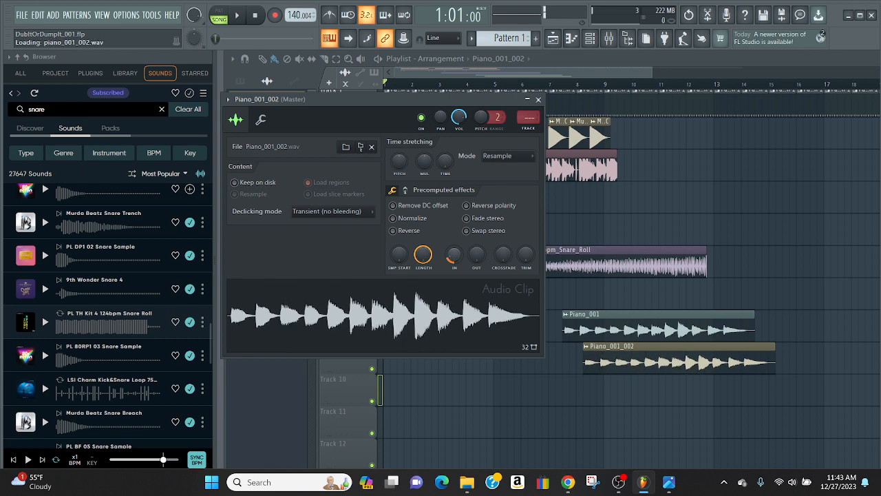
{"action": "left_click", "coordinate": [539, 99]}
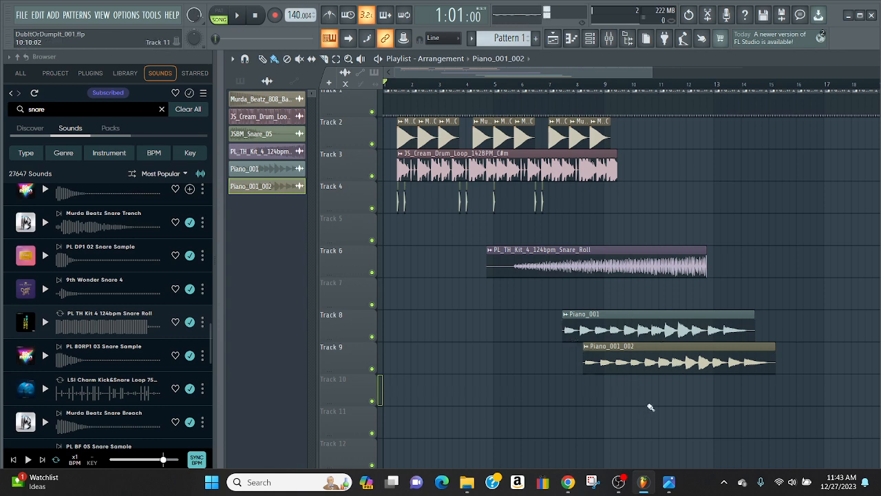
Copy Piano_001.wav in the DubNBass folder and paste another duplicate there
{"action": "left_click", "coordinate": [467, 482]}
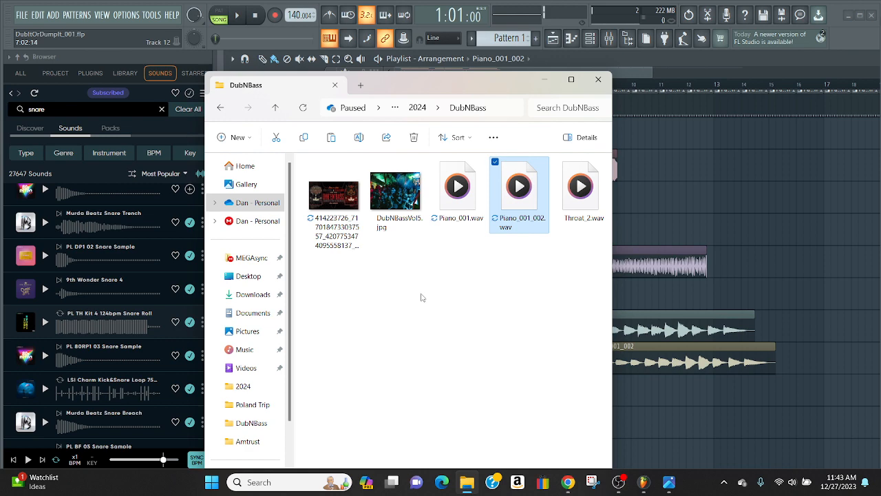
{"action": "right_click", "coordinate": [451, 285]}
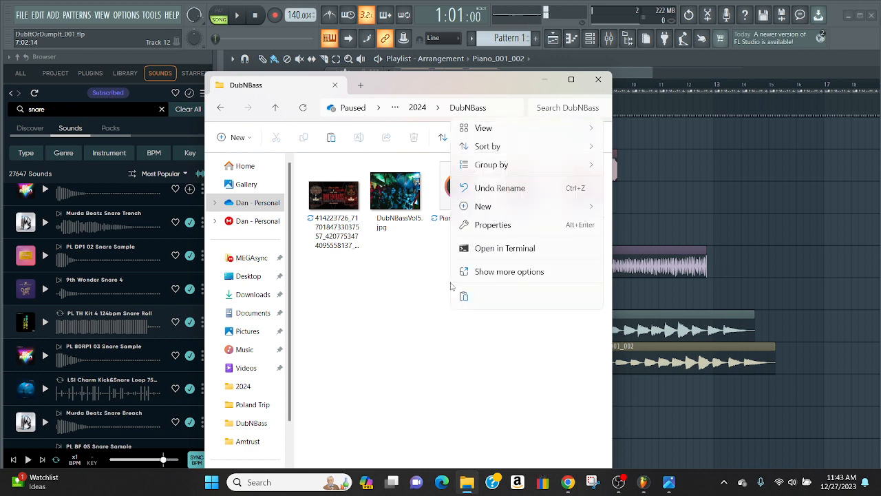
{"action": "left_click", "coordinate": [409, 274]}
{"action": "right_click", "coordinate": [458, 185]}
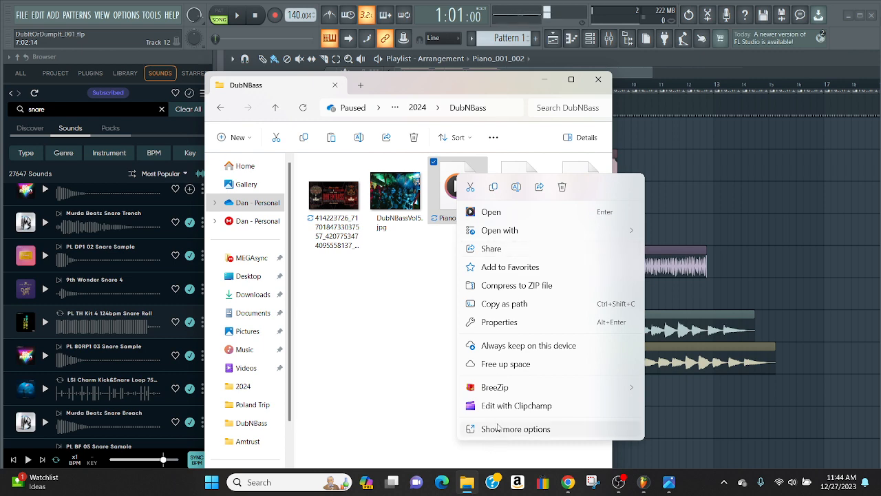
{"action": "left_click", "coordinate": [494, 429]}
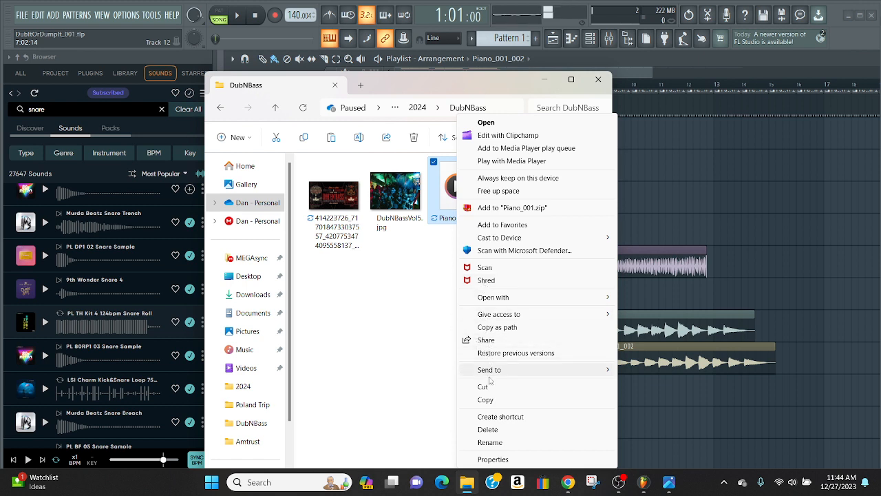
{"action": "left_click", "coordinate": [485, 400]}
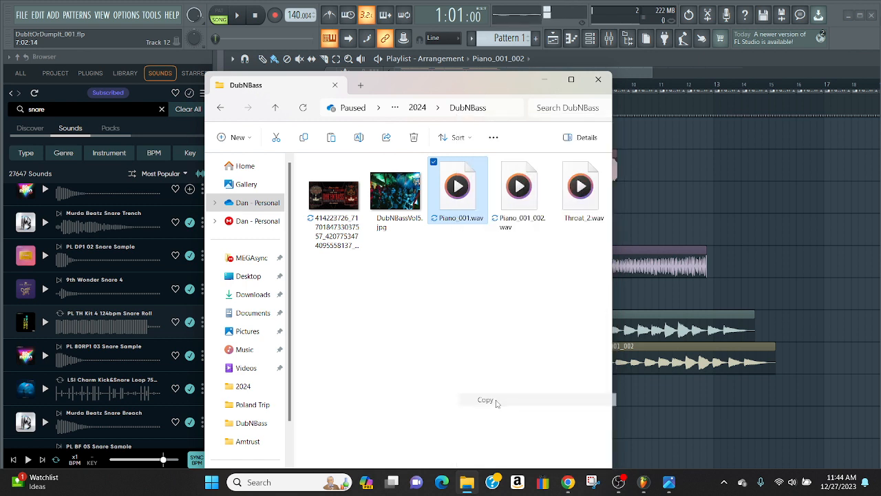
{"action": "right_click", "coordinate": [401, 288]}
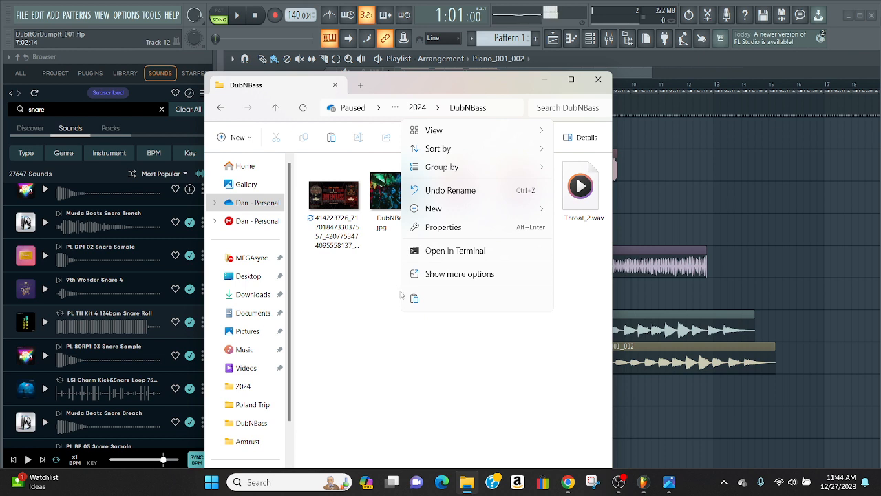
{"action": "left_click", "coordinate": [451, 274]}
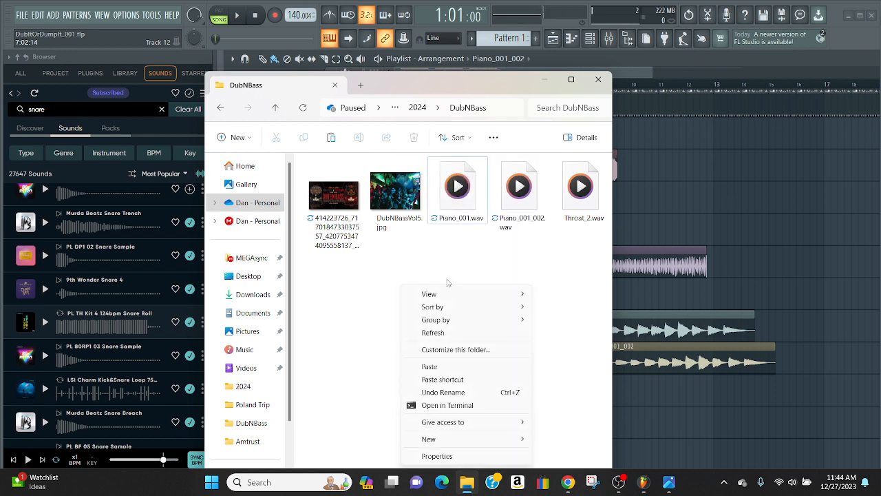
{"action": "left_click", "coordinate": [435, 367]}
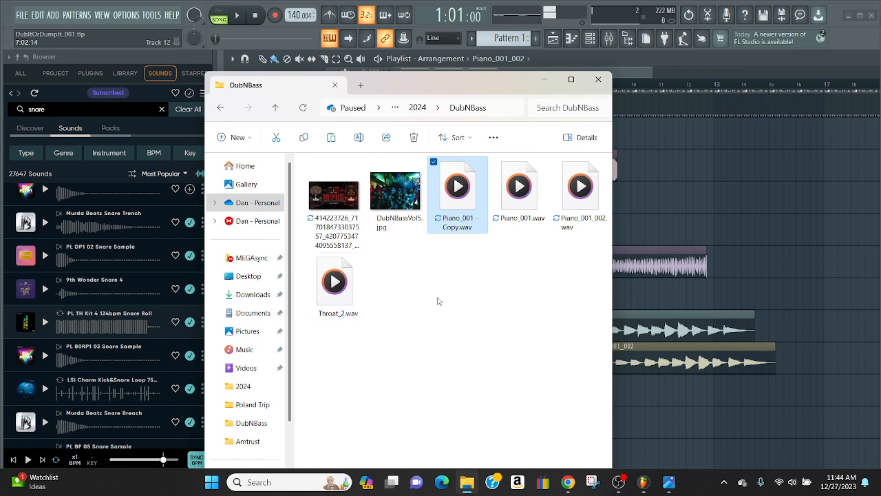
Rename the new piano copy as Piano_001_003.wav
{"action": "left_click", "coordinate": [449, 230]}
{"action": "left_click", "coordinate": [452, 226]}
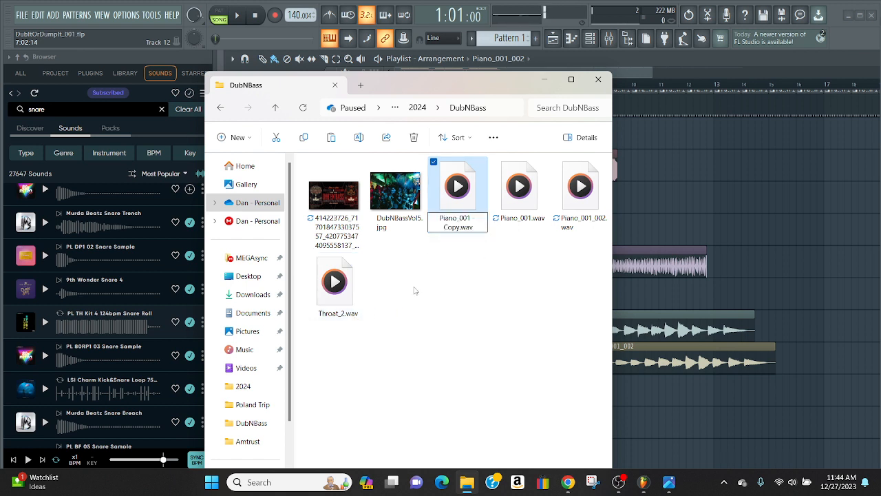
{"action": "key", "text": "BackSpace"}
{"action": "key", "text": "BackSpace"}
{"action": "key", "text": "BackSpace"}
{"action": "key", "text": "BackSpace"}
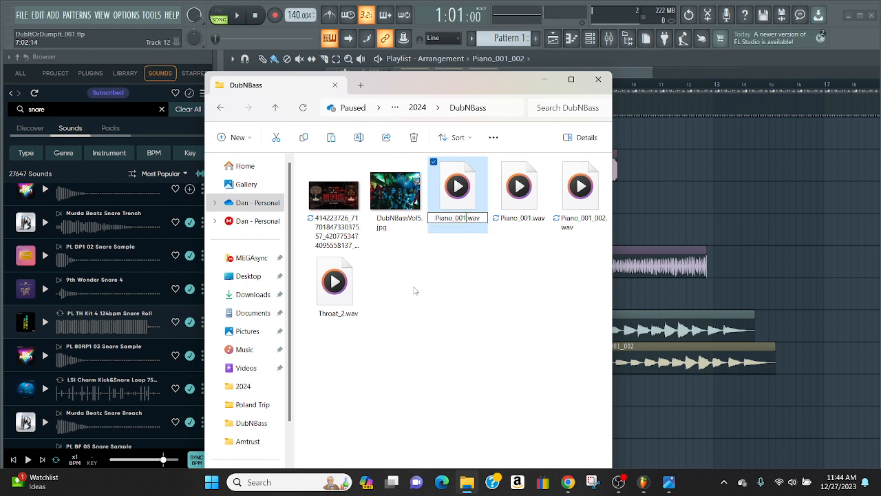
{"action": "type", "text": "_003"}
{"action": "key", "text": "Return"}
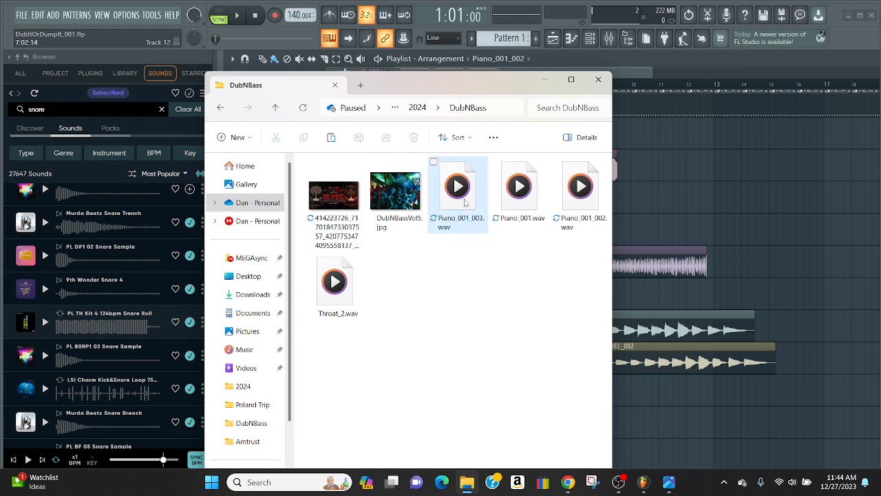
Add Piano_001_003.wav from the folder to Track 10 of the FL Studio playlist, starting at about bar 10
{"action": "left_click_drag", "start_coordinate": [465, 199], "coordinate": [689, 421]}
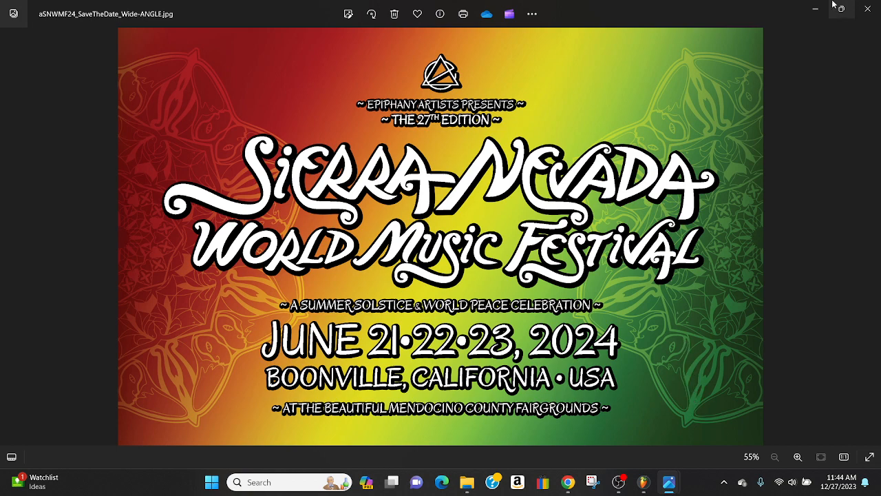
{"action": "left_click", "coordinate": [868, 9]}
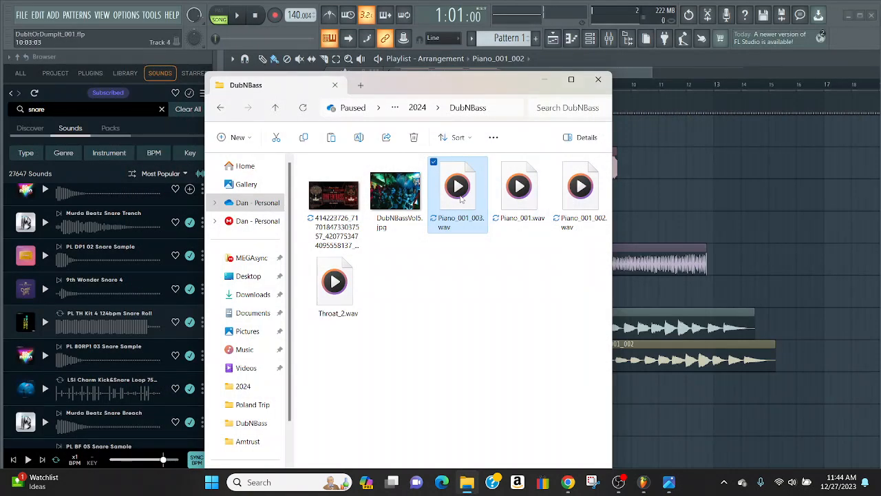
{"action": "left_click_drag", "start_coordinate": [458, 197], "coordinate": [667, 392]}
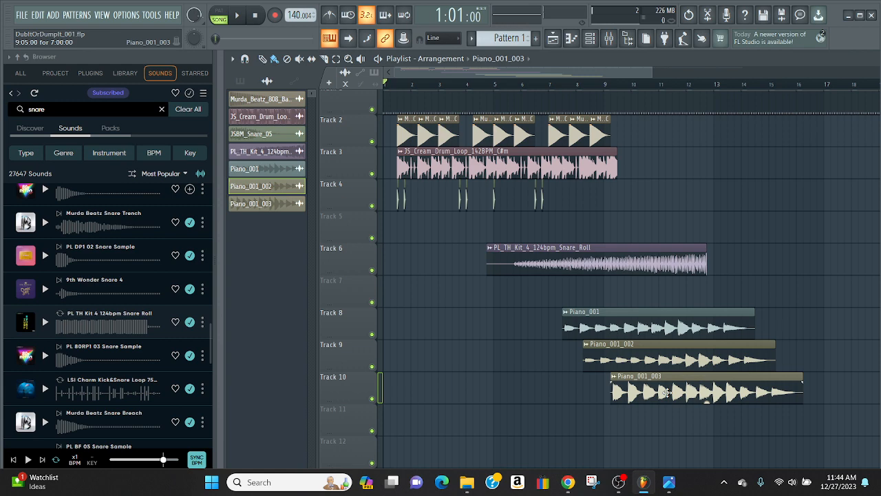
{"action": "left_click_drag", "start_coordinate": [666, 392], "coordinate": [689, 386]}
Shift the Piano_001_003 clip's pitch by +700 cents in Auto stretch mode and give it a quick fade-in
{"action": "double_click", "coordinate": [688, 396]}
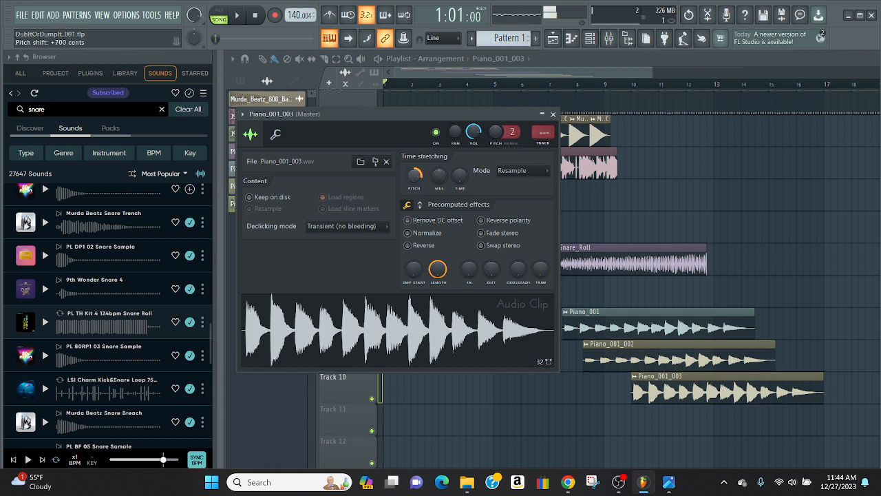
{"action": "left_click_drag", "start_coordinate": [414, 175], "coordinate": [414, 162]}
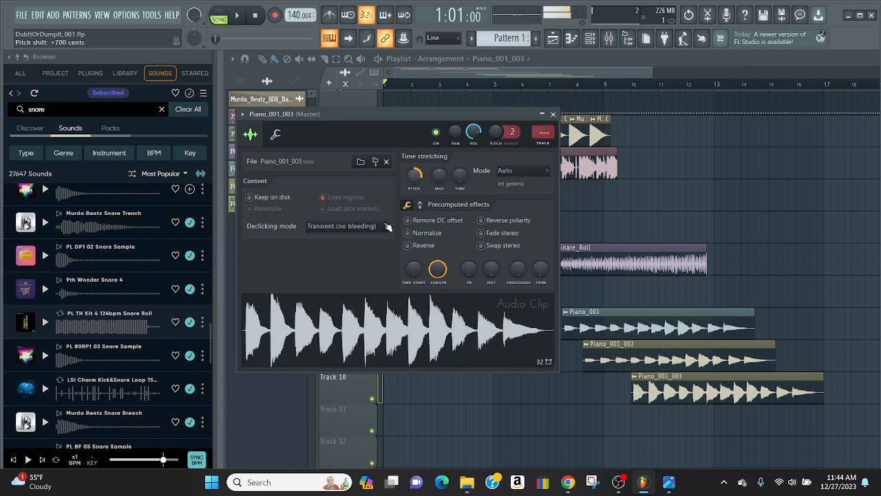
{"action": "left_click", "coordinate": [375, 343]}
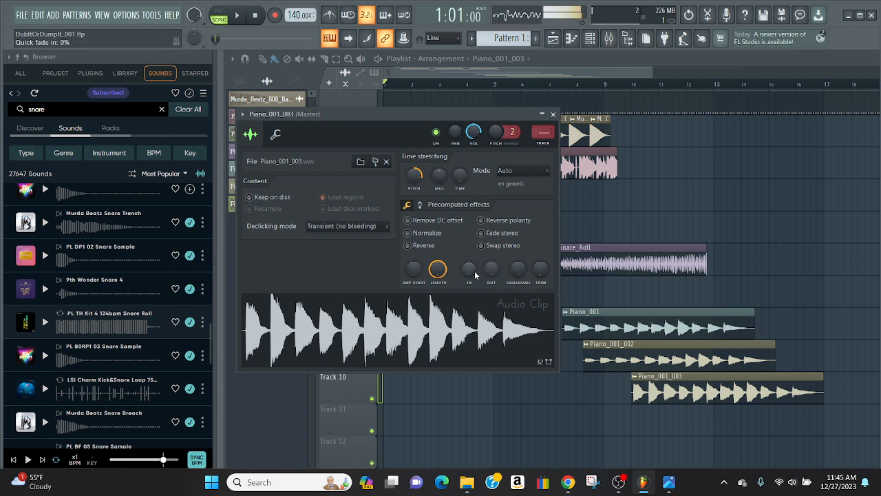
{"action": "left_click_drag", "start_coordinate": [475, 274], "coordinate": [474, 247]}
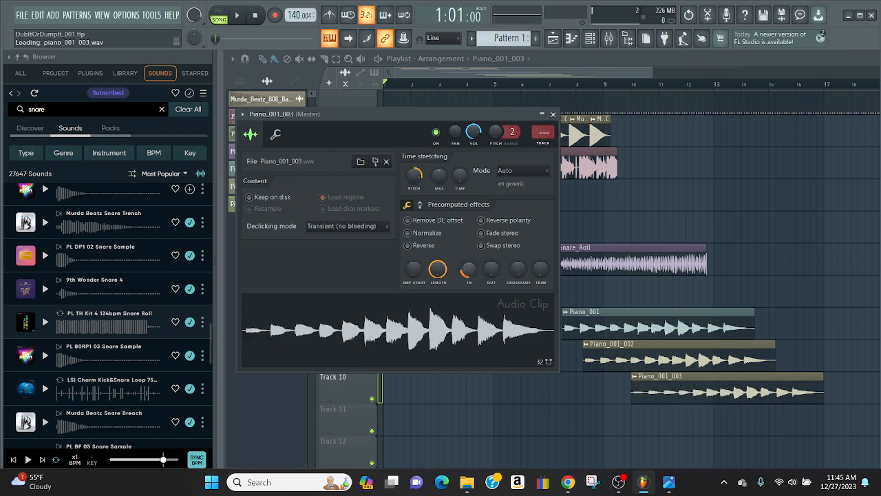
{"action": "left_click", "coordinate": [553, 114]}
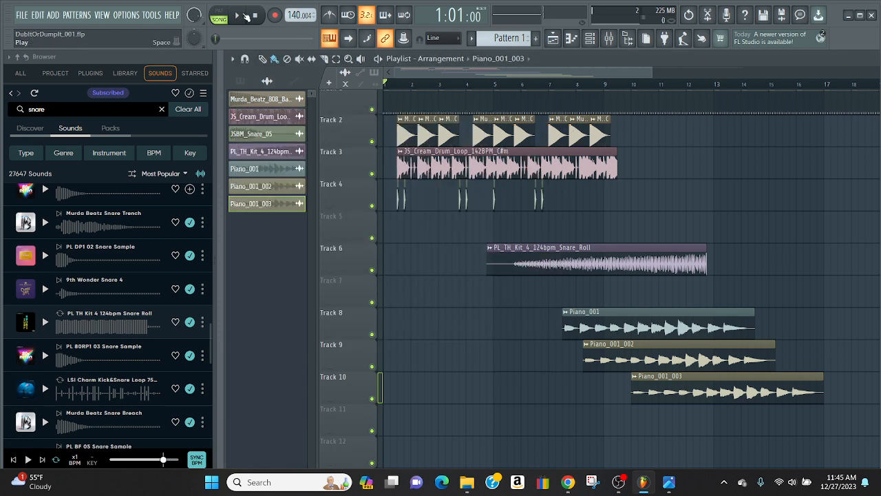
Play the arrangement, and move Piano_001_002 earlier to about bar 8 and Piano_001_003 to about the middle of bar 8
{"action": "left_click", "coordinate": [237, 15]}
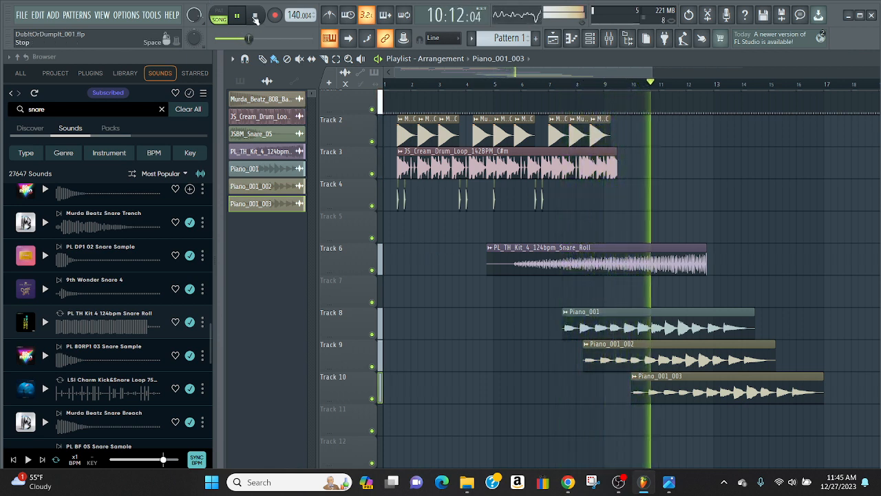
{"action": "key", "text": "space"}
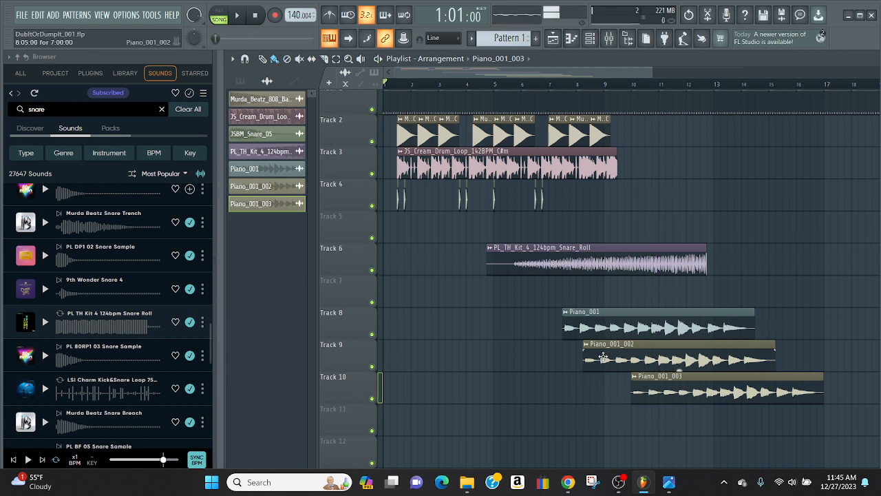
{"action": "left_click_drag", "start_coordinate": [603, 355], "coordinate": [596, 356]}
{"action": "left_click_drag", "start_coordinate": [668, 384], "coordinate": [627, 384]}
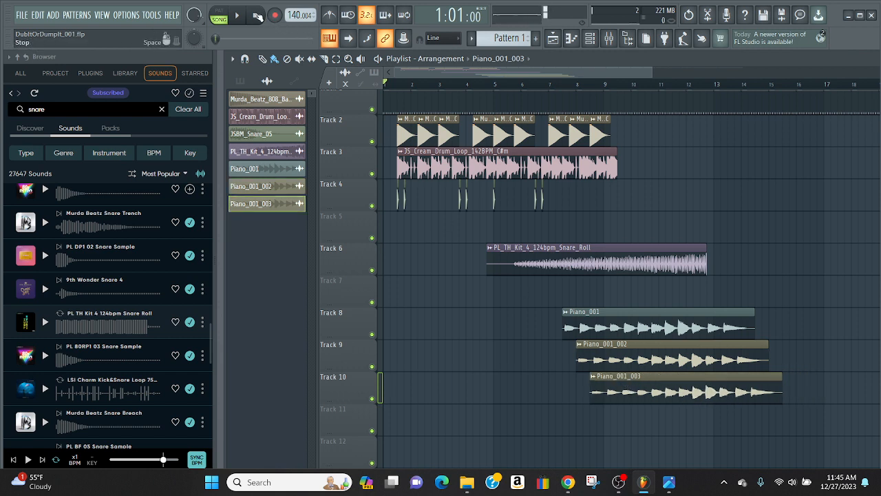
Play the arrangement from the start, and skip the playback ahead to bar 7 where the piano layers begin
{"action": "left_click", "coordinate": [528, 87]}
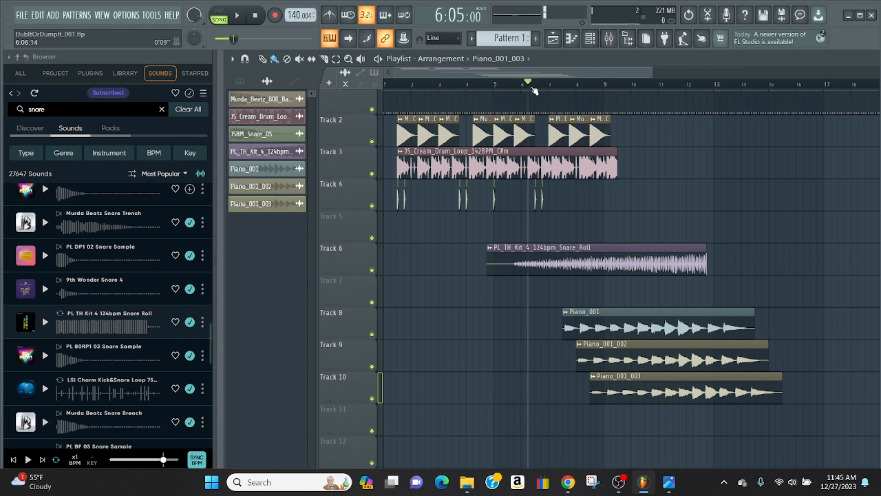
{"action": "left_click_drag", "start_coordinate": [530, 84], "coordinate": [558, 84]}
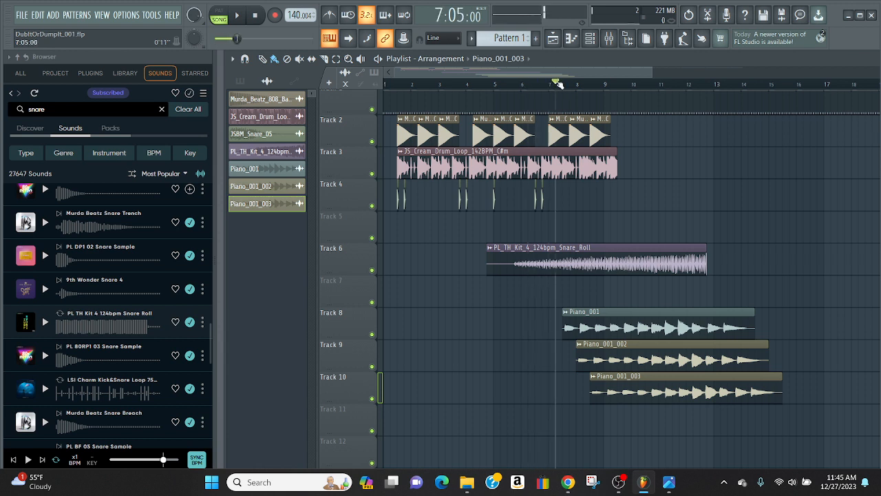
{"action": "left_click", "coordinate": [254, 15]}
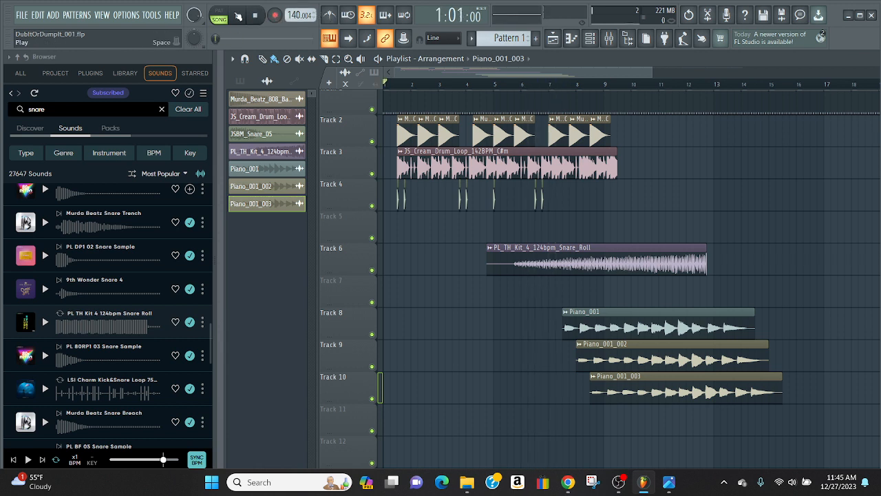
{"action": "left_click", "coordinate": [237, 15]}
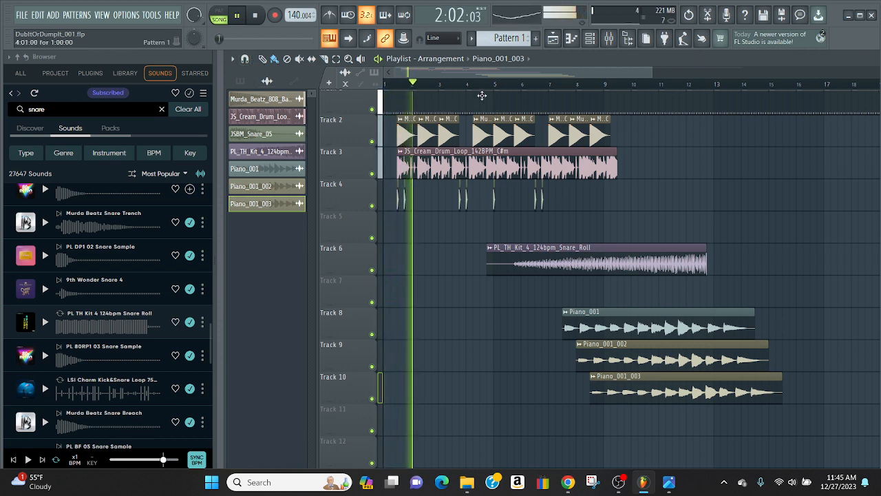
{"action": "left_click_drag", "start_coordinate": [425, 84], "coordinate": [549, 84]}
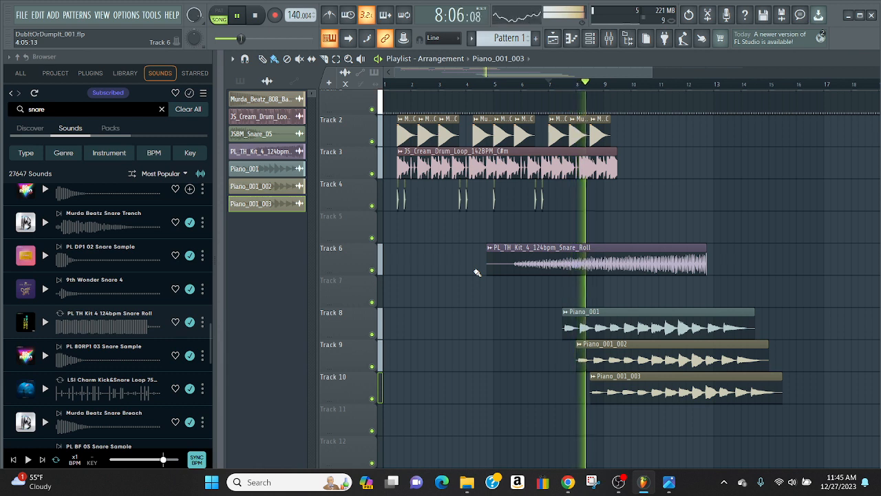
Move Piano_001_002 and Piano_001_003 earlier during playback so both start together with Piano_001 at 7:09, and stop the playback
{"action": "left_click_drag", "start_coordinate": [646, 354], "coordinate": [633, 354]}
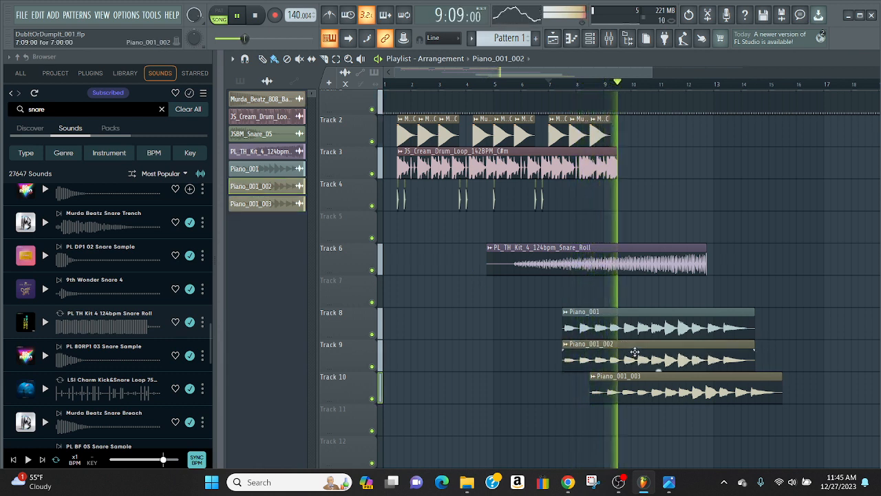
{"action": "left_click_drag", "start_coordinate": [651, 391], "coordinate": [623, 384]}
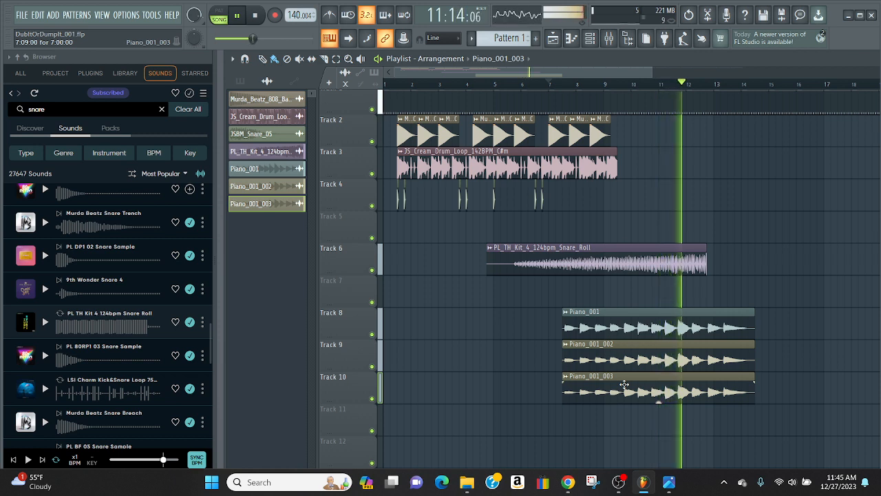
{"action": "key", "text": "space"}
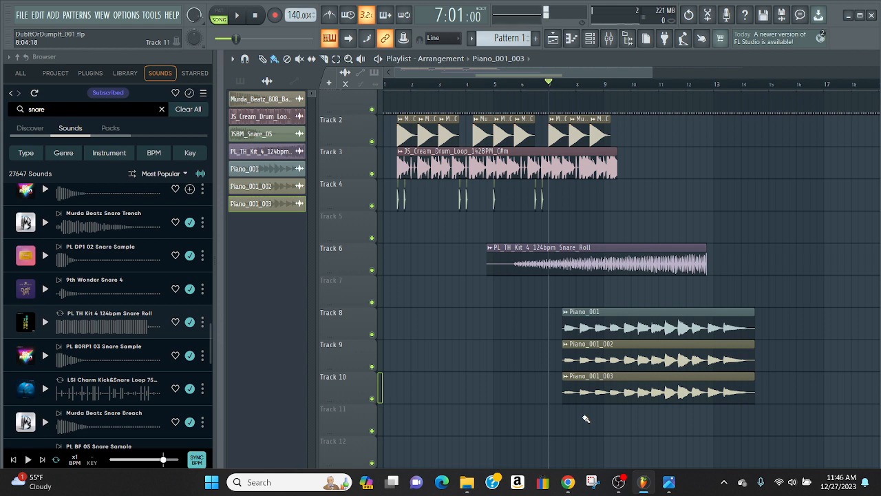
Delete the Piano_001_003 and Piano_001_002 clips from Tracks 10 and 9, and play the arrangement with only Piano_001
{"action": "right_click", "coordinate": [589, 386]}
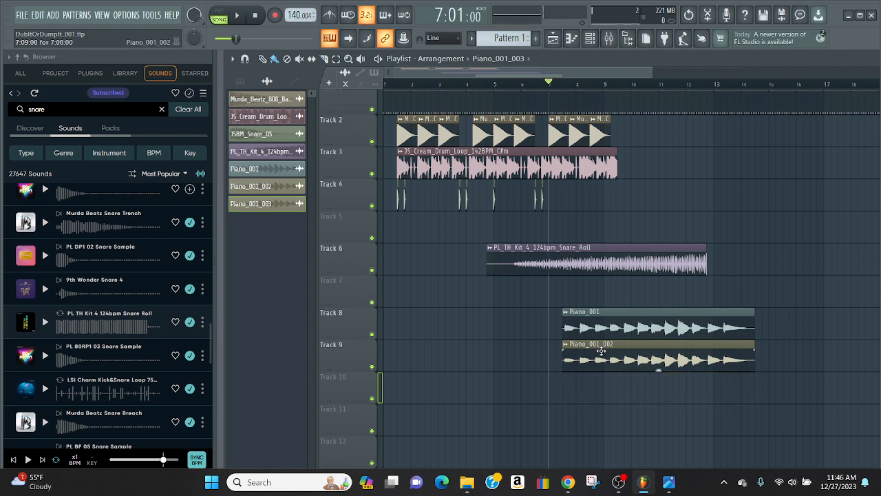
{"action": "right_click", "coordinate": [601, 351]}
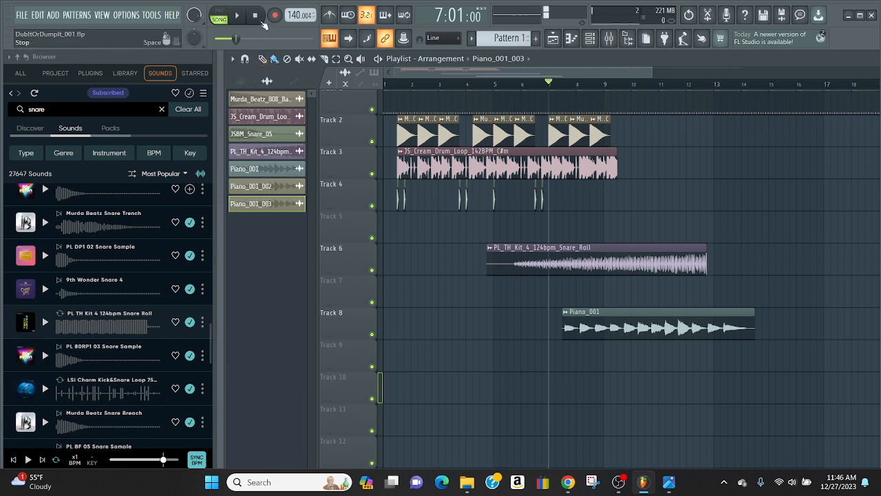
{"action": "left_click", "coordinate": [259, 15]}
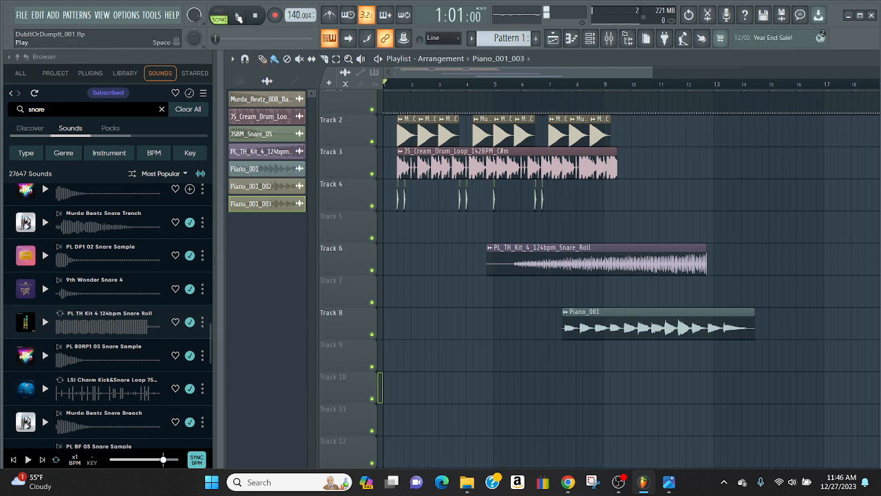
{"action": "left_click", "coordinate": [238, 17]}
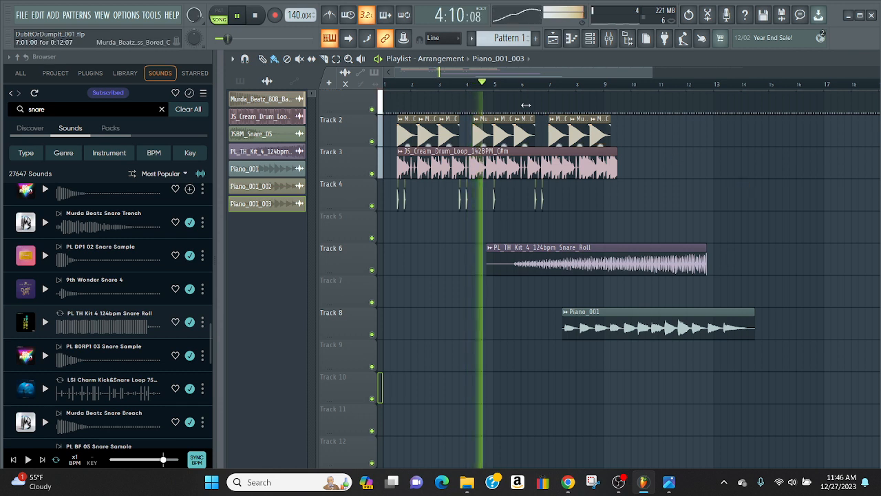
{"action": "left_click", "coordinate": [514, 84]}
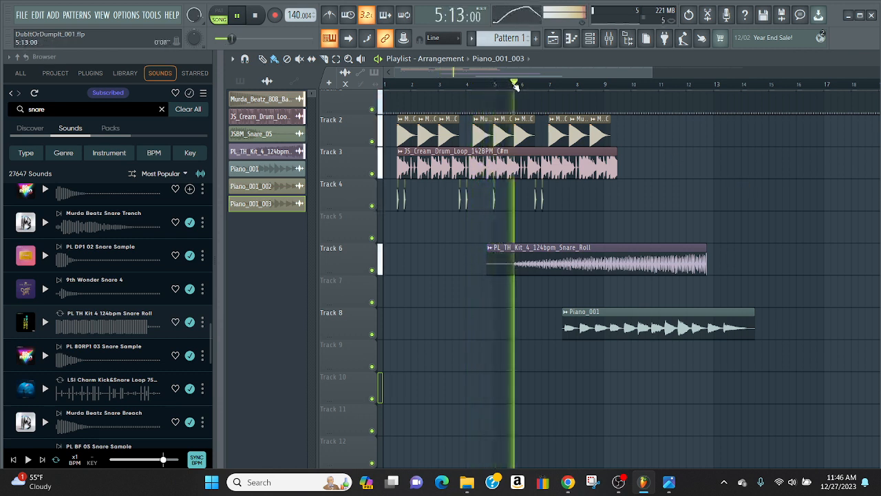
{"action": "left_click", "coordinate": [256, 15]}
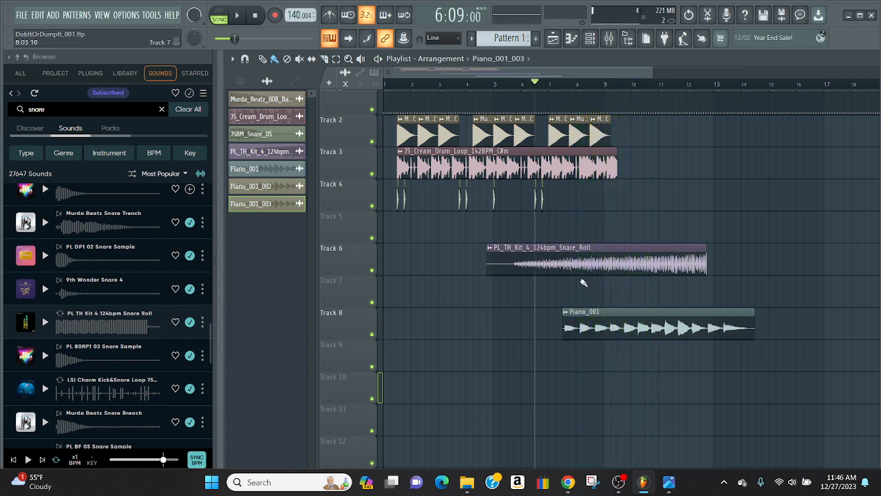
Play the arrangement from bar 5, and delete the Piano_001 clip from Track 8
{"action": "double_click", "coordinate": [588, 316]}
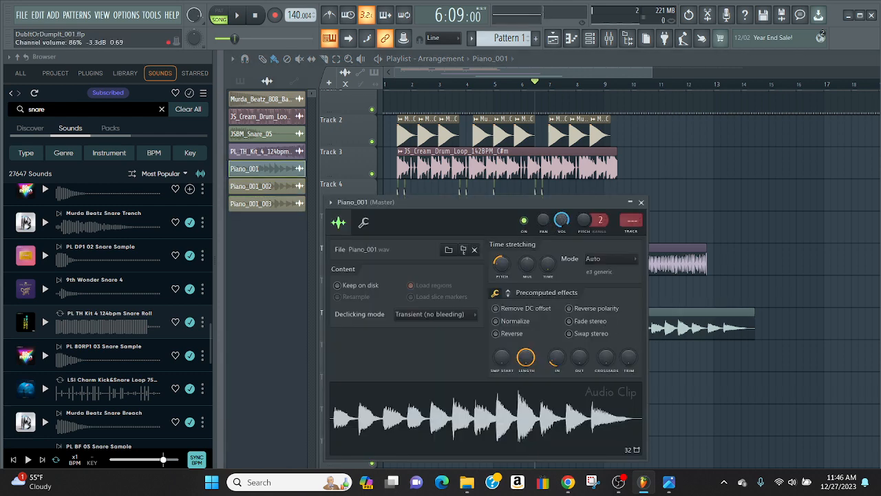
{"action": "left_click", "coordinate": [642, 203]}
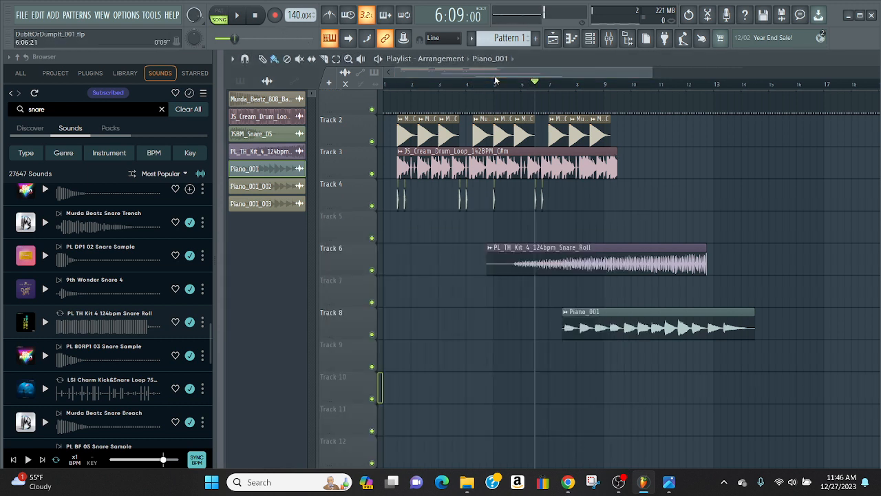
{"action": "left_click_drag", "start_coordinate": [536, 85], "coordinate": [493, 85]}
{"action": "key", "text": "space"}
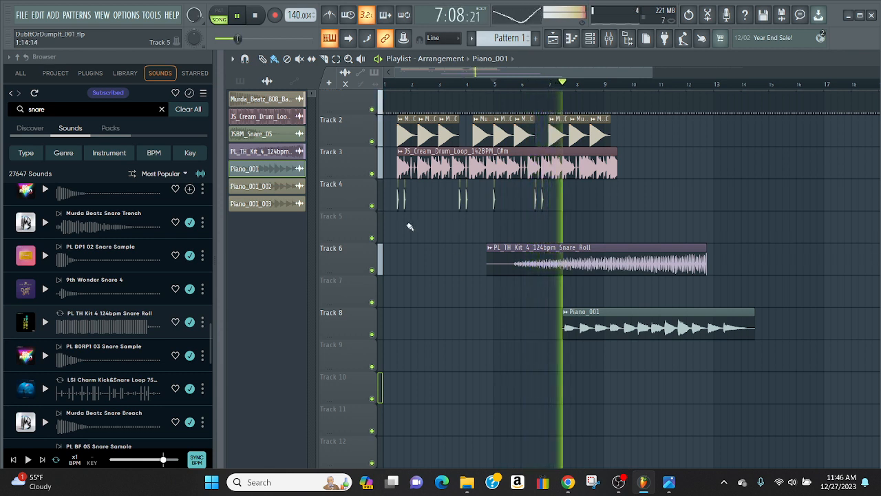
{"action": "left_click", "coordinate": [258, 16]}
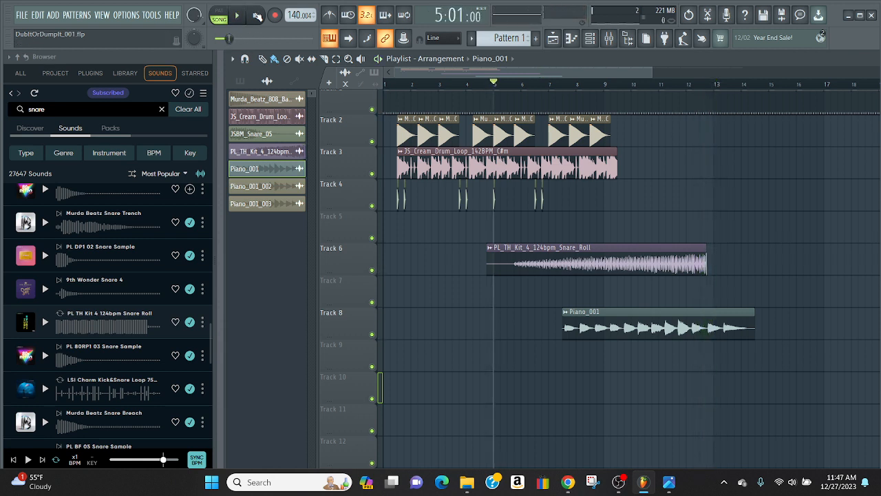
{"action": "right_click", "coordinate": [608, 324]}
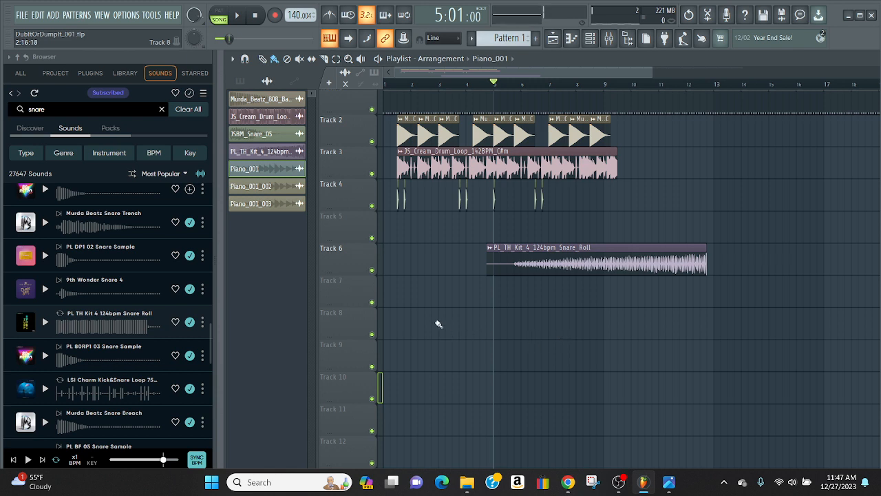
Search the online sounds for reggae and preview a loop from the results
{"action": "double_click", "coordinate": [58, 110]}
{"action": "type", "text": "reggae"}
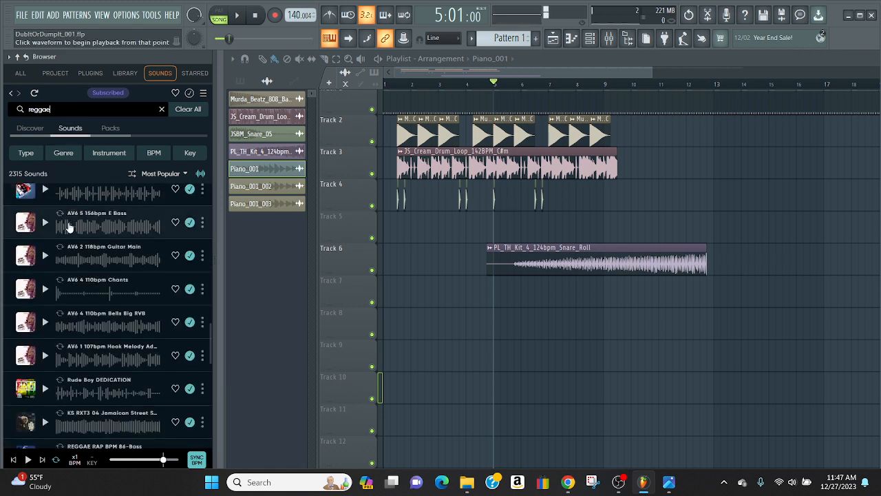
{"action": "left_click", "coordinate": [45, 190]}
In File Explorer, go up to the 2024 folder and view aSNWMF24_SaveTheDate_Wide-ANGLE.jpg in a maximized window
{"action": "left_click", "coordinate": [467, 484]}
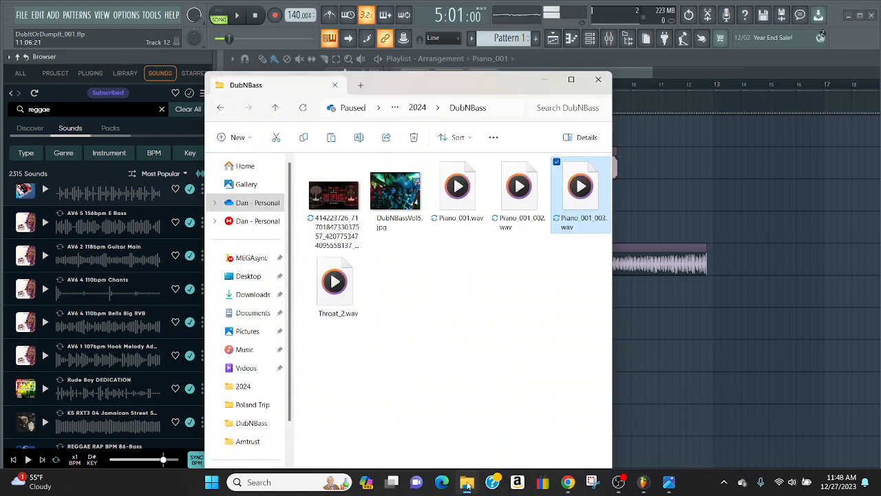
{"action": "left_click", "coordinate": [276, 107]}
{"action": "scroll", "coordinate": [333, 320], "scroll_direction": "down", "scroll_amount": 3}
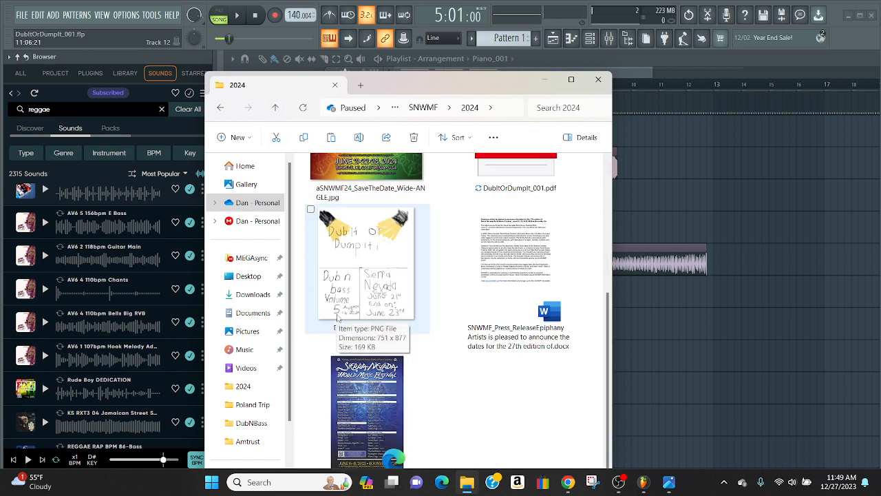
{"action": "scroll", "coordinate": [382, 405], "scroll_direction": "up", "scroll_amount": 1}
{"action": "left_click", "coordinate": [373, 250]}
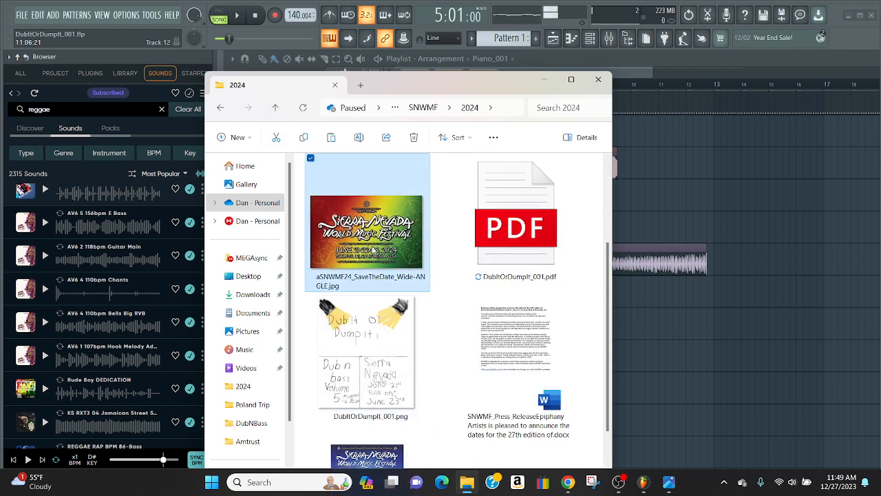
{"action": "double_click", "coordinate": [373, 250]}
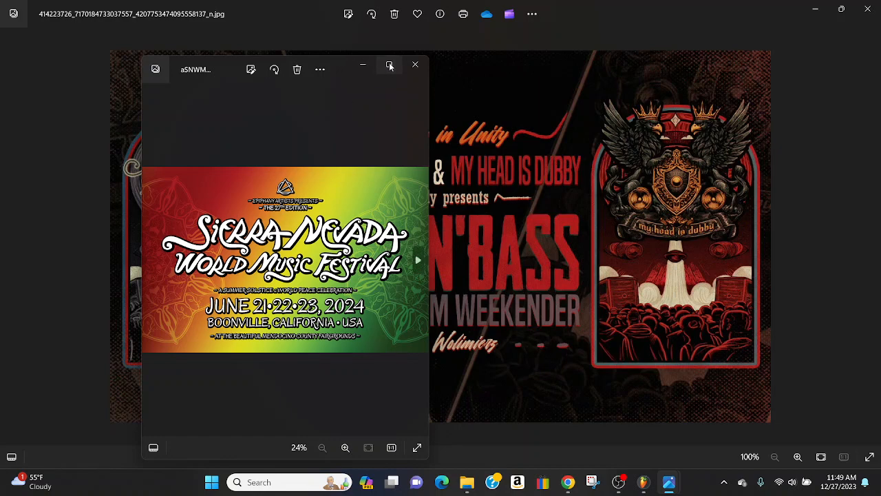
{"action": "left_click", "coordinate": [390, 66]}
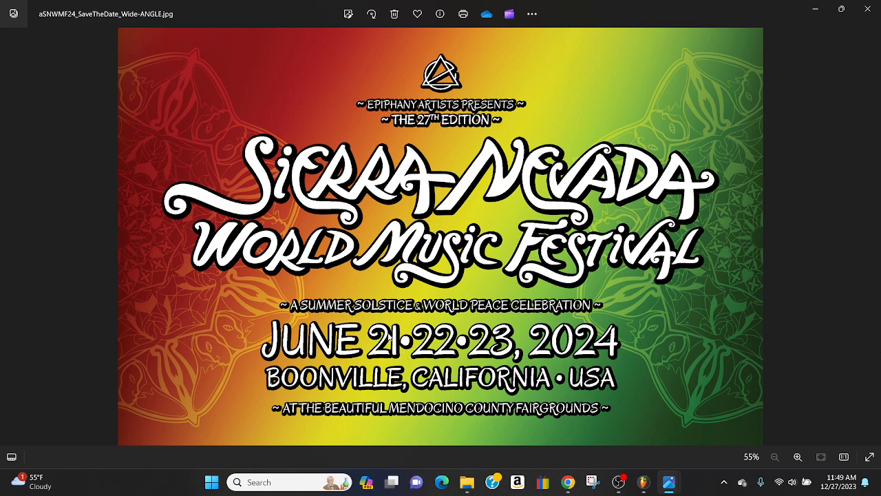
Check the audio levels in OBS, return to the festival image, and lower the system volume until it is muted
{"action": "left_click", "coordinate": [609, 484]}
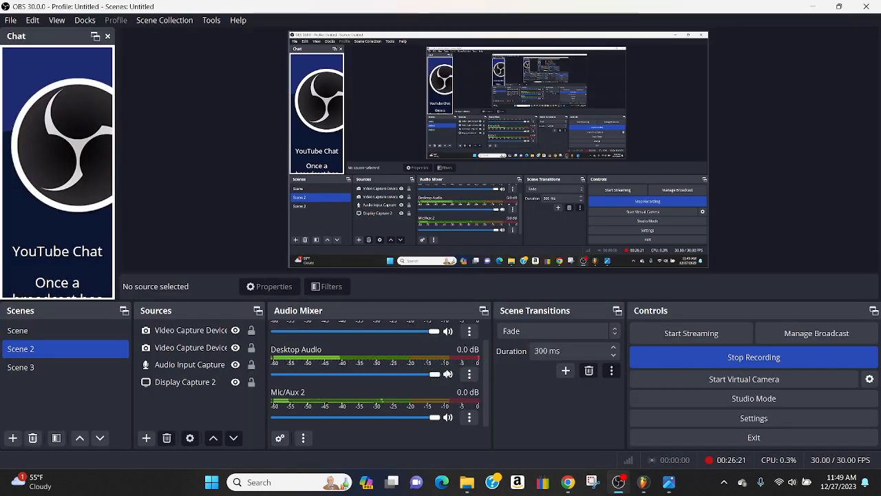
{"action": "left_click", "coordinate": [812, 8]}
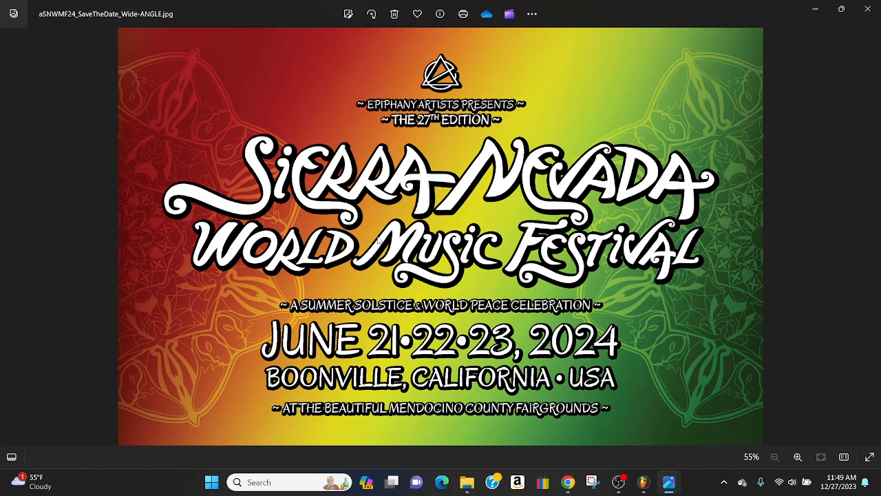
{"action": "key", "text": "XF86AudioLowerVolume"}
{"action": "key", "text": "XF86AudioLowerVolume"}
{"action": "key", "text": "XF86AudioLowerVolume"}
{"action": "key", "text": "XF86AudioLowerVolume"}
{"action": "key", "text": "XF86AudioLowerVolume"}
{"action": "key", "text": "XF86AudioLowerVolume"}
{"action": "key", "text": "XF86AudioLowerVolume"}
{"action": "key", "text": "XF86AudioLowerVolume"}
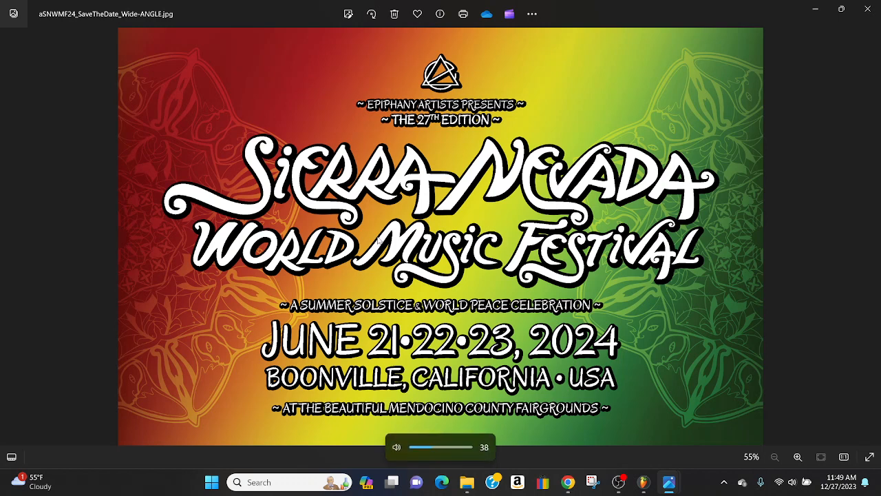
{"action": "key", "text": "XF86AudioLowerVolume"}
{"action": "key", "text": "XF86AudioLowerVolume"}
{"action": "key", "text": "XF86AudioLowerVolume"}
{"action": "key", "text": "XF86AudioLowerVolume"}
{"action": "key", "text": "XF86AudioLowerVolume"}
{"action": "key", "text": "XF86AudioLowerVolume"}
{"action": "key", "text": "XF86AudioLowerVolume"}
{"action": "key", "text": "XF86AudioLowerVolume"}
{"action": "key", "text": "XF86AudioLowerVolume"}
{"action": "key", "text": "XF86AudioLowerVolume"}
{"action": "key", "text": "XF86AudioLowerVolume"}
{"action": "key", "text": "XF86AudioLowerVolume"}
{"action": "key", "text": "XF86AudioLowerVolume"}
{"action": "key", "text": "XF86AudioLowerVolume"}
{"action": "key", "text": "XF86AudioLowerVolume"}
{"action": "key", "text": "XF86AudioLowerVolume"}
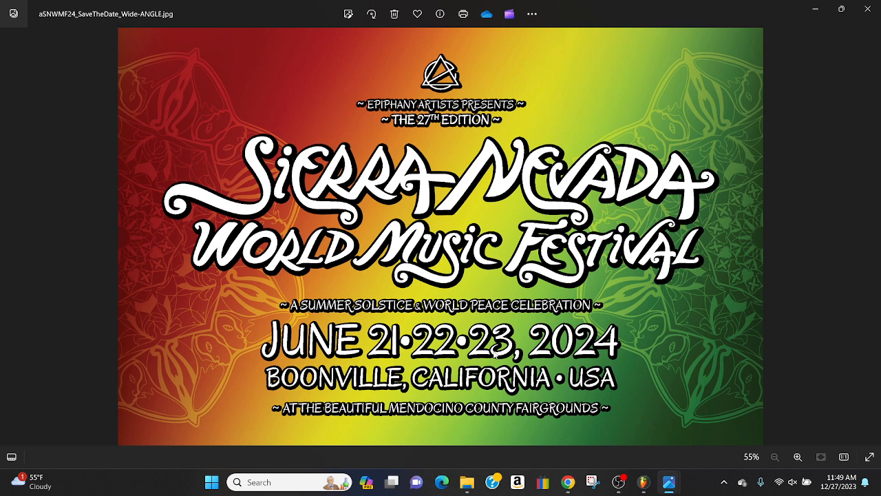
Compare the Dub'En'Bass Soundsystem Weekender poster with the Sierra Nevada World Music Festival poster by switching between the two image windows
{"action": "mouse_move", "coordinate": [659, 490]}
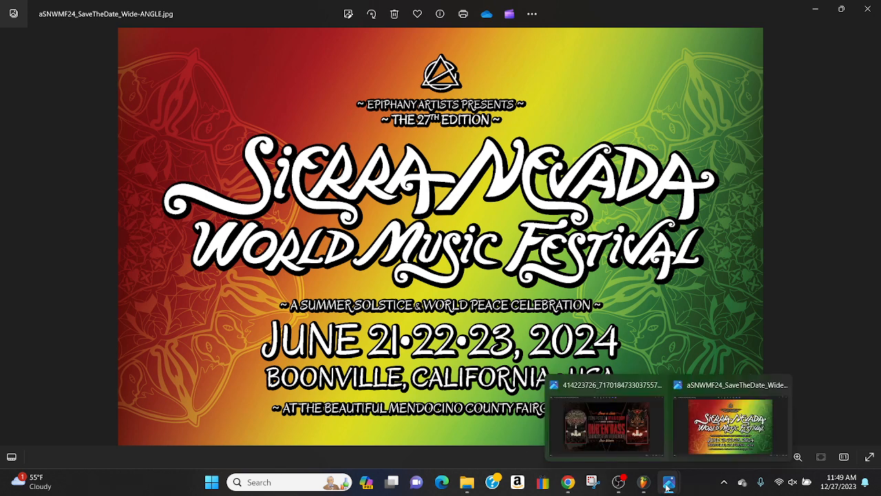
{"action": "left_click", "coordinate": [614, 436]}
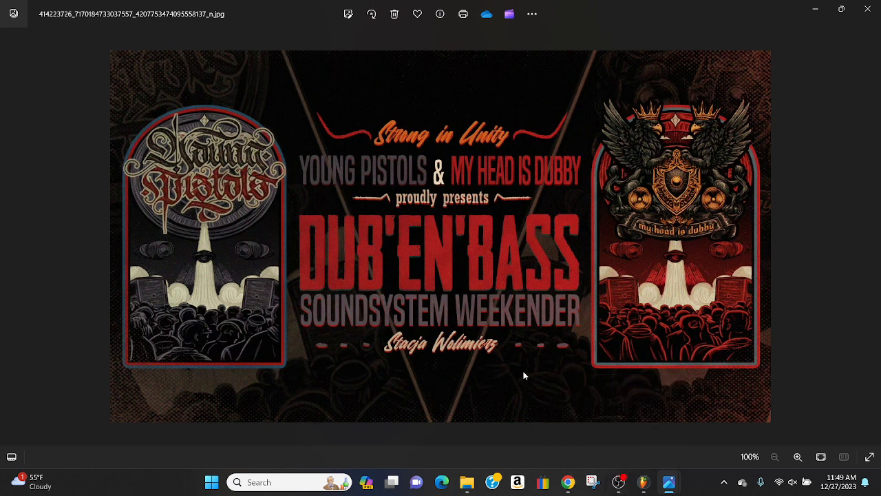
{"action": "mouse_move", "coordinate": [671, 485]}
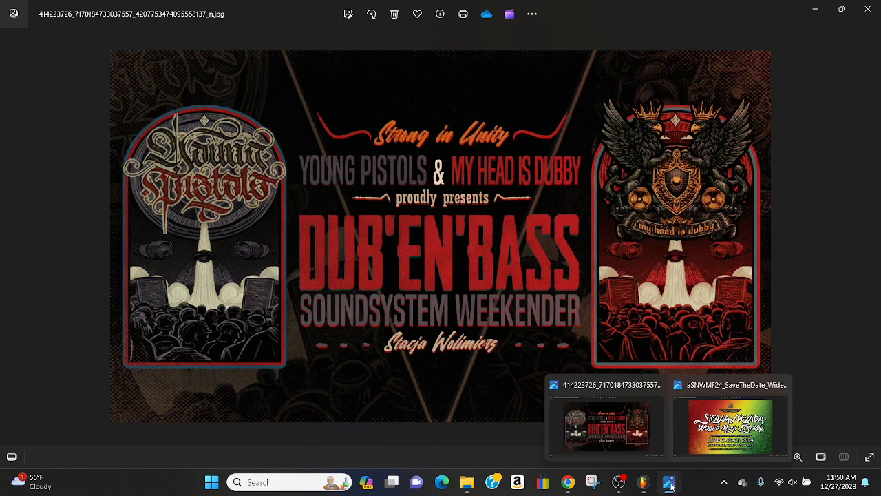
{"action": "left_click", "coordinate": [740, 433]}
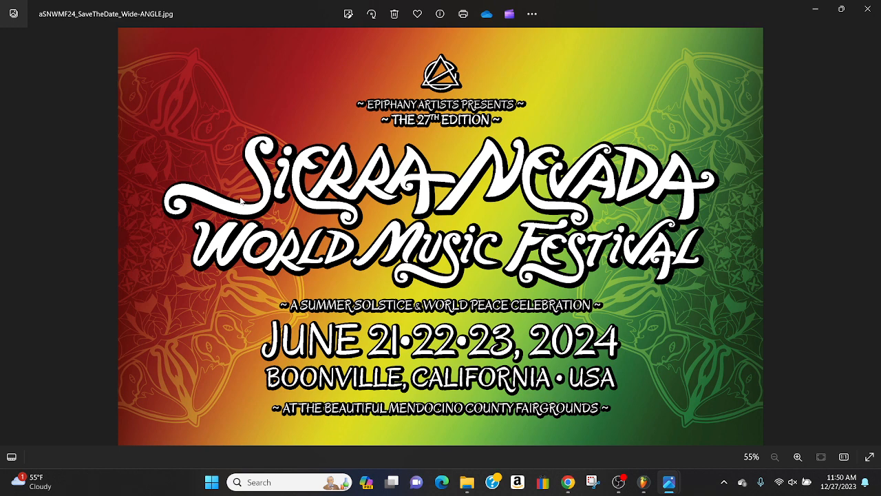
{"action": "mouse_move", "coordinate": [667, 487]}
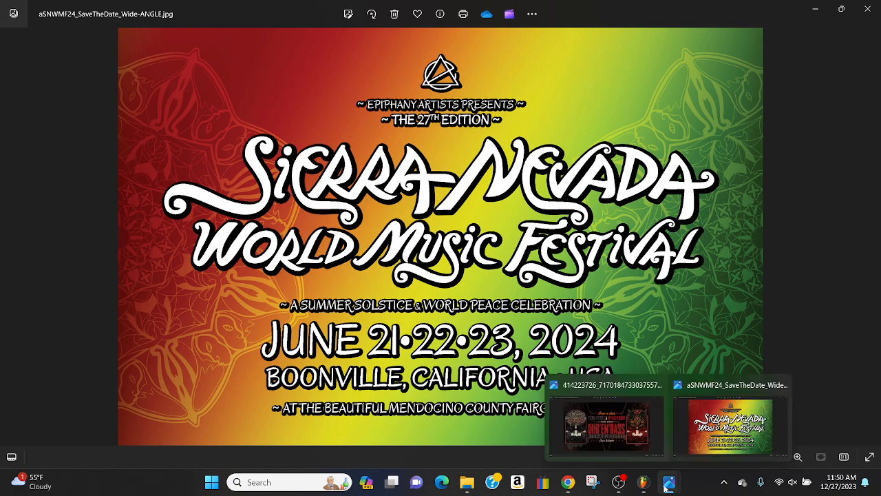
{"action": "left_click", "coordinate": [646, 447]}
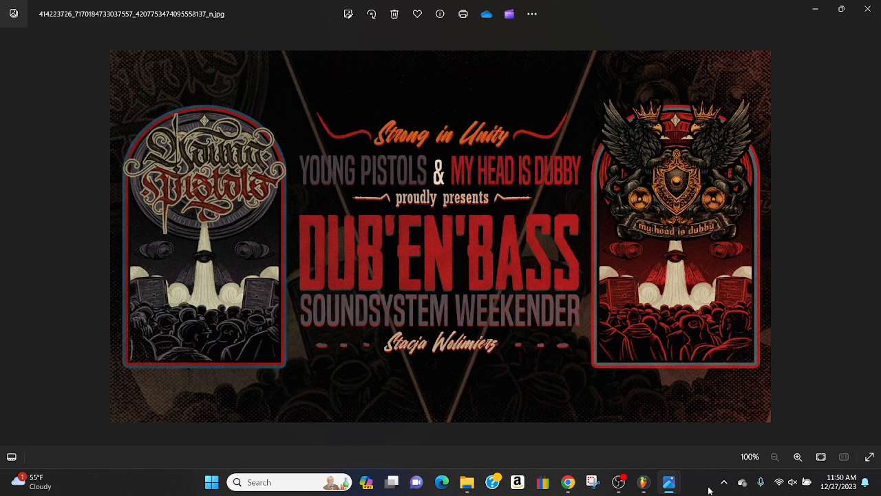
Switch back to the DubItOrDumpIt_001 project in FL Studio, and bring up the OBS window
{"action": "mouse_move", "coordinate": [635, 488]}
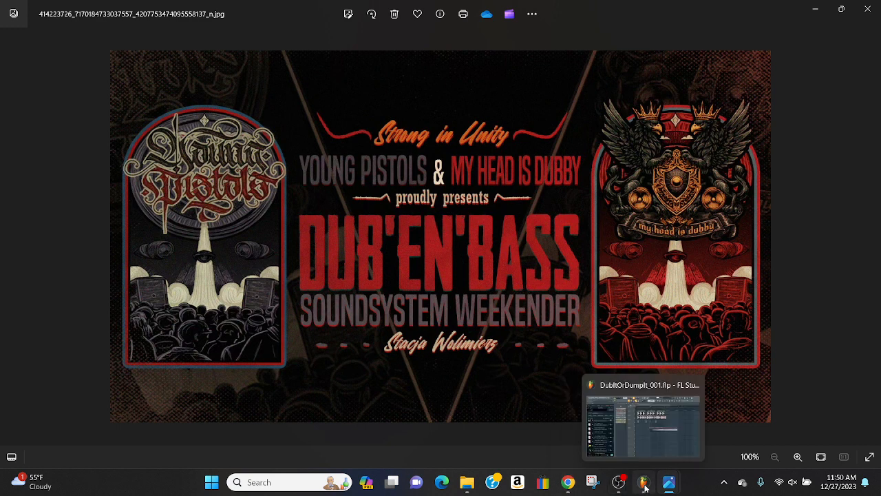
{"action": "left_click", "coordinate": [643, 487]}
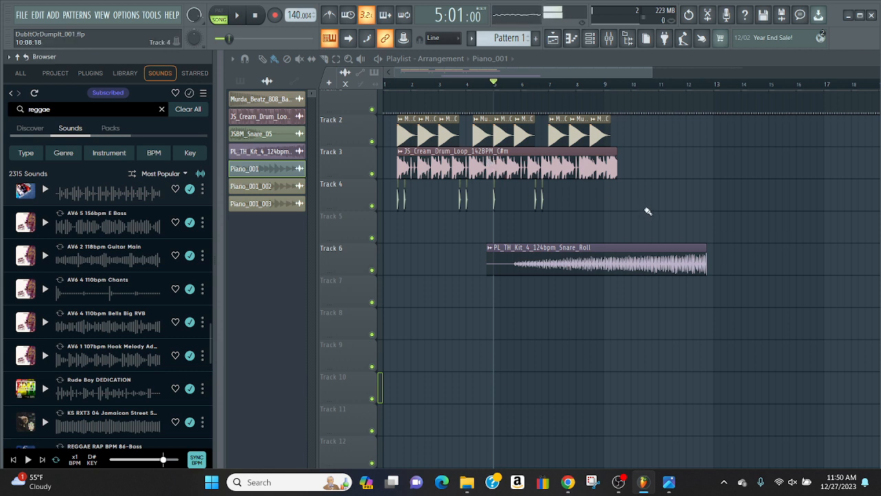
{"action": "left_click", "coordinate": [619, 484]}
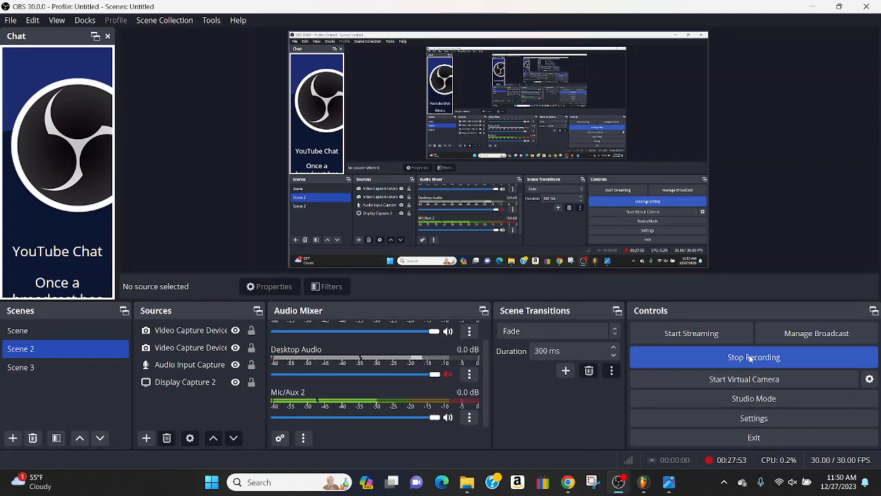